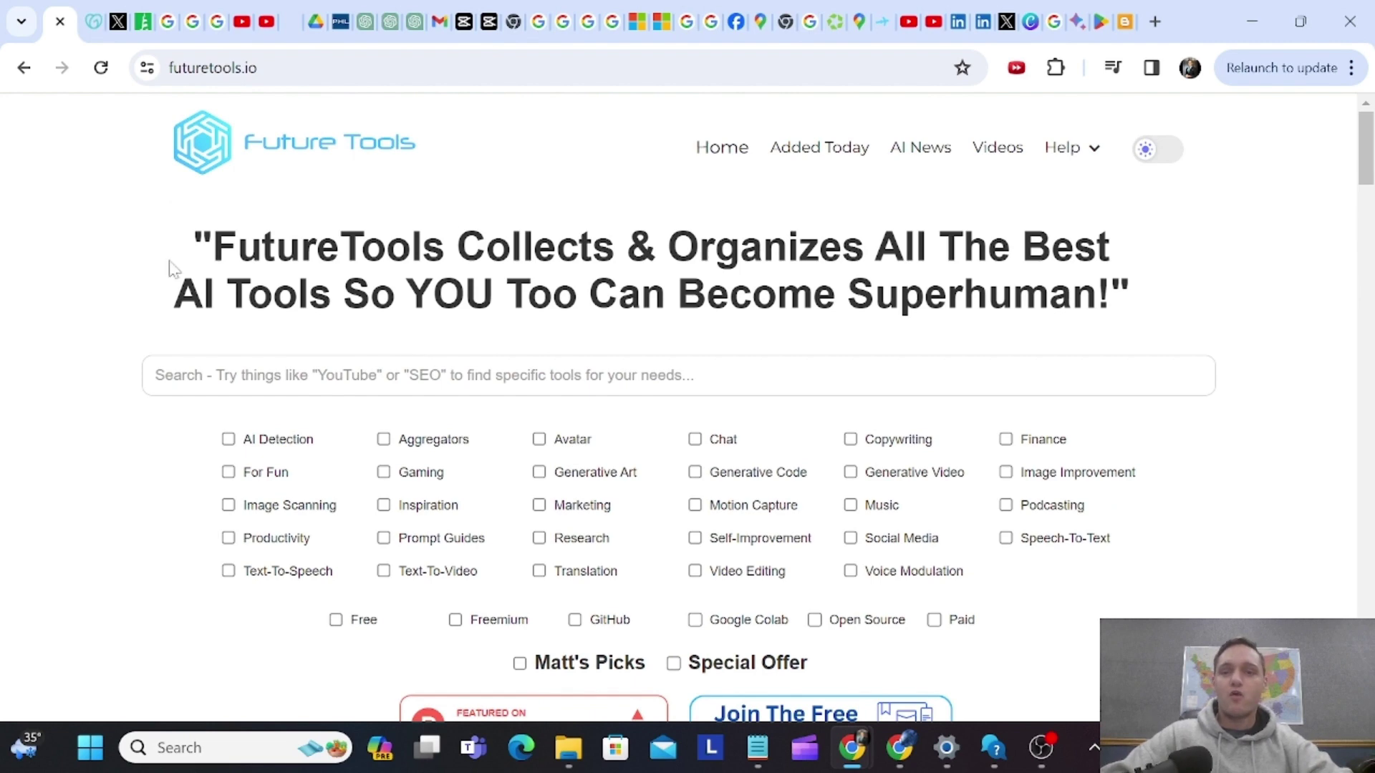
# Review the Future Tools directory headline and tool count, keeping the list sorted by most upvoted.
pyautogui.moveTo(194, 230); pyautogui.dragTo(1131, 293)
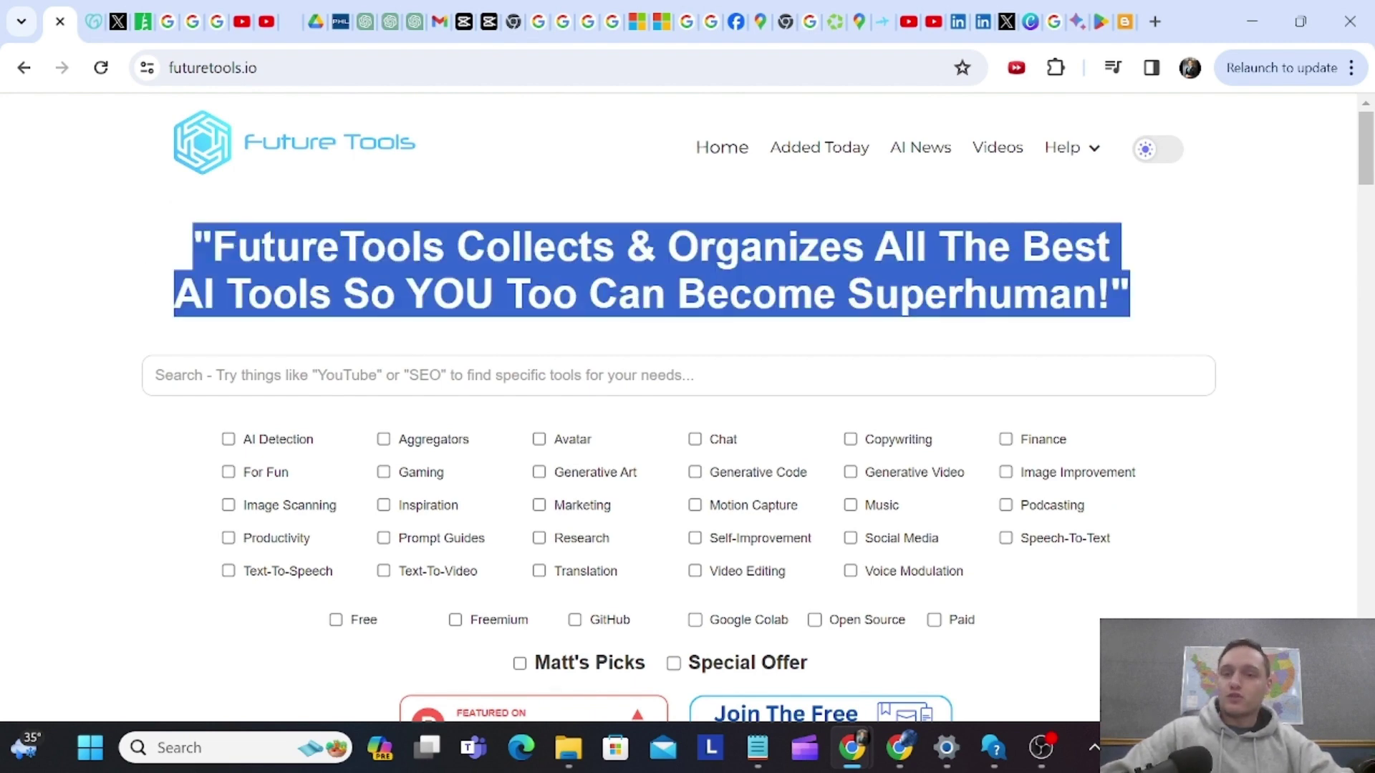
pyautogui.scroll(-2, 281, 310)
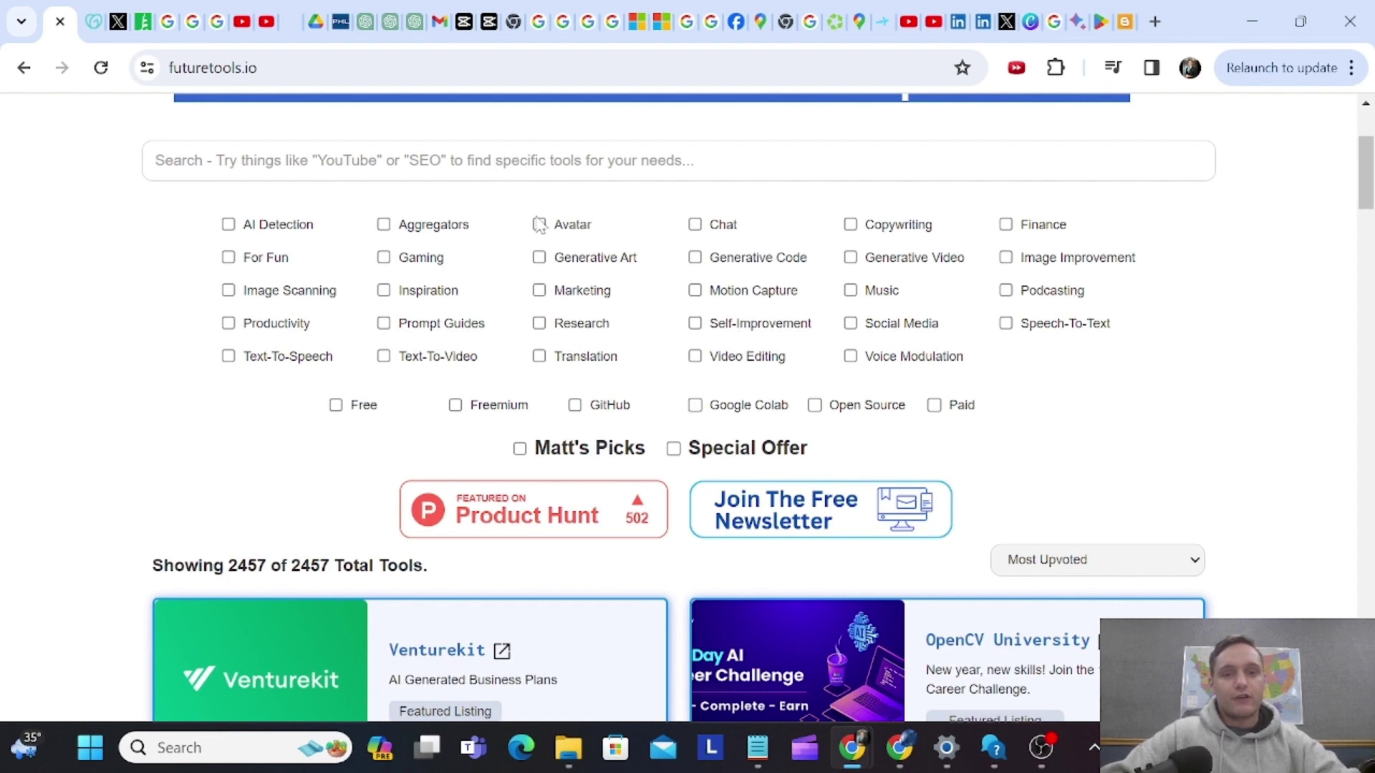
pyautogui.moveTo(304, 224); pyautogui.dragTo(957, 303)
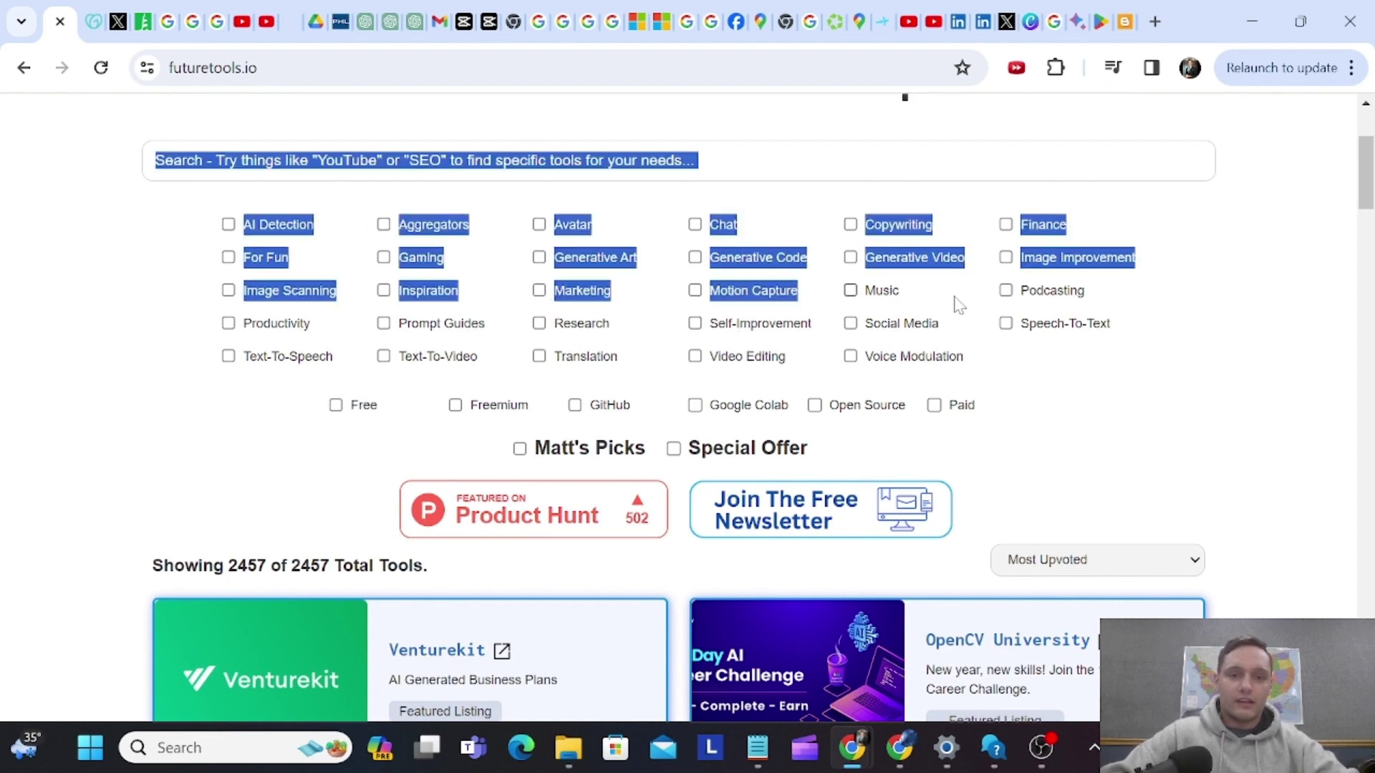
pyautogui.click(1114, 388)
pyautogui.scroll(-2, 1054, 408)
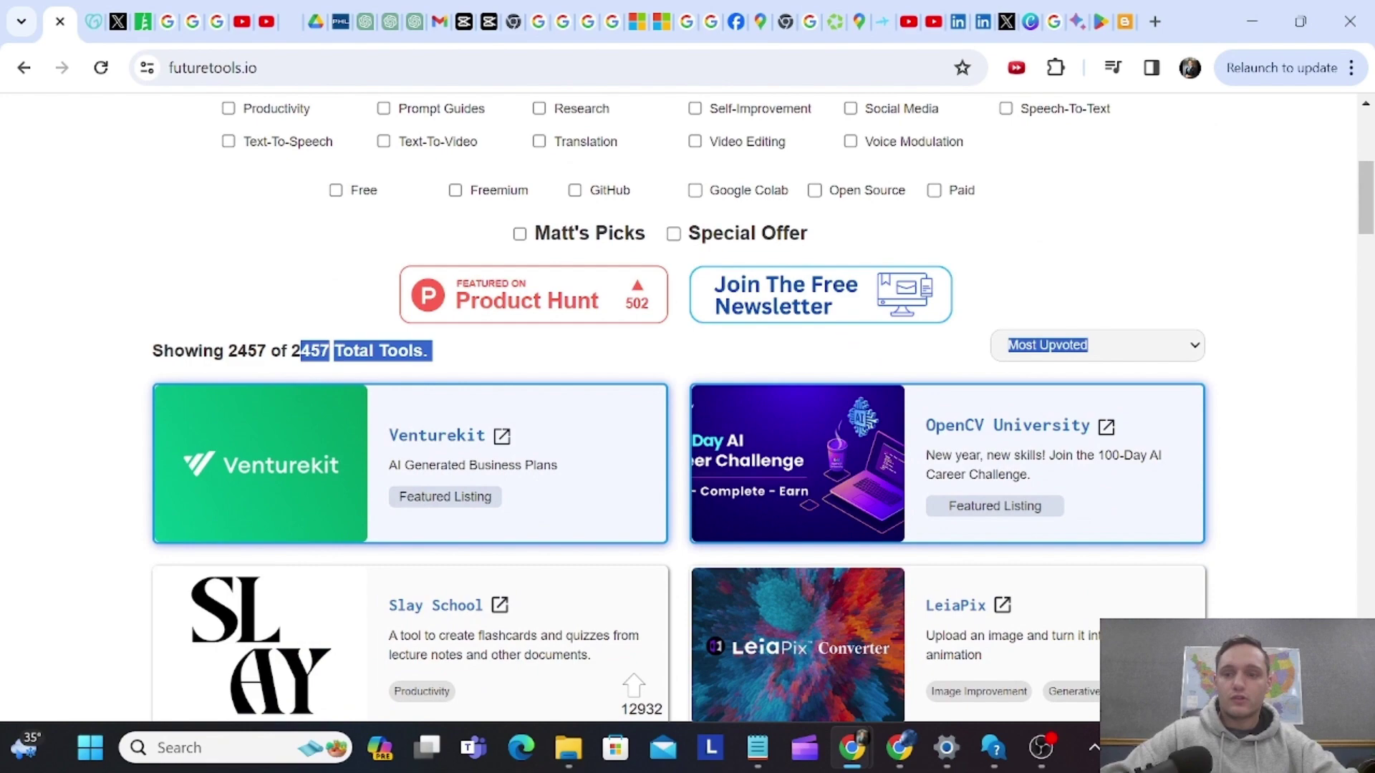
pyautogui.moveTo(1118, 355); pyautogui.dragTo(393, 393)
pyautogui.click(1085, 346)
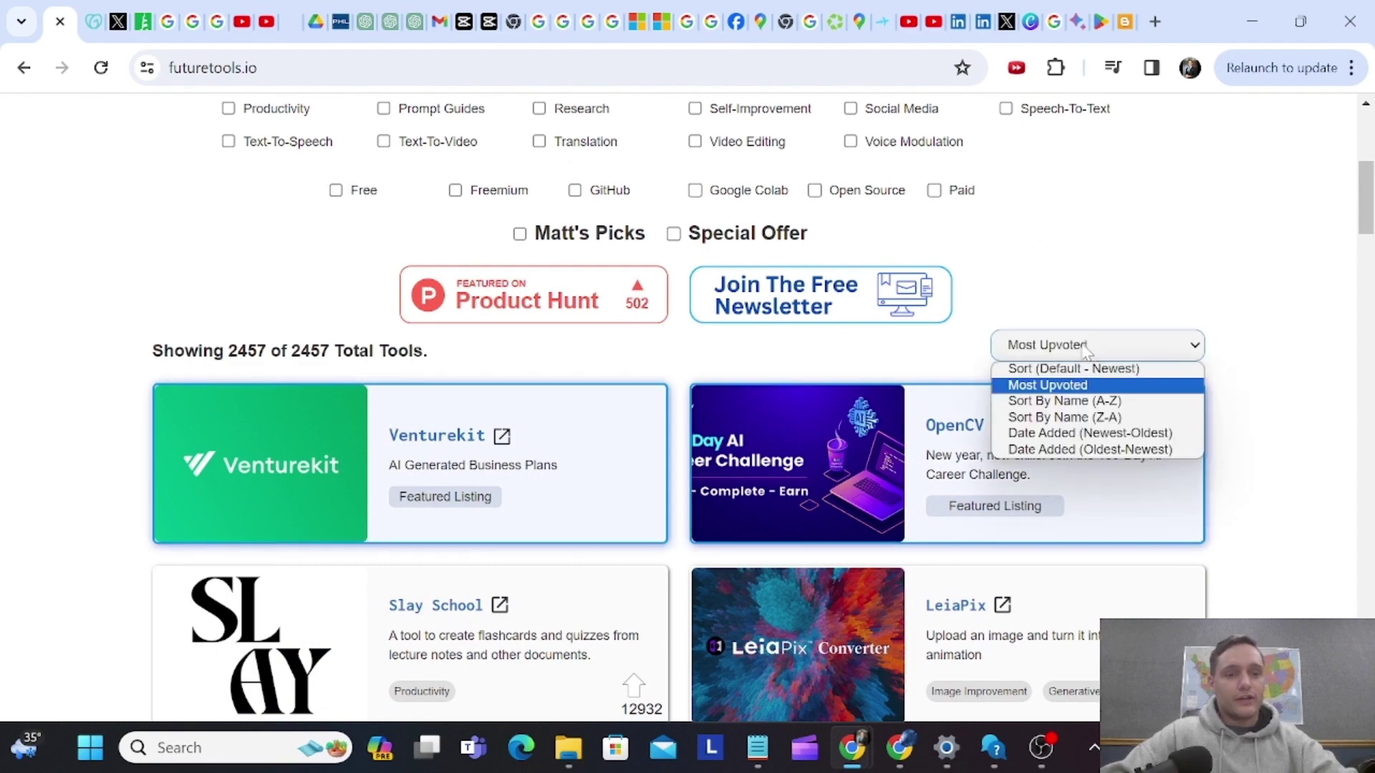
pyautogui.click(1085, 388)
pyautogui.scroll(-10, 1038, 331)
pyautogui.scroll(-5, 1038, 331)
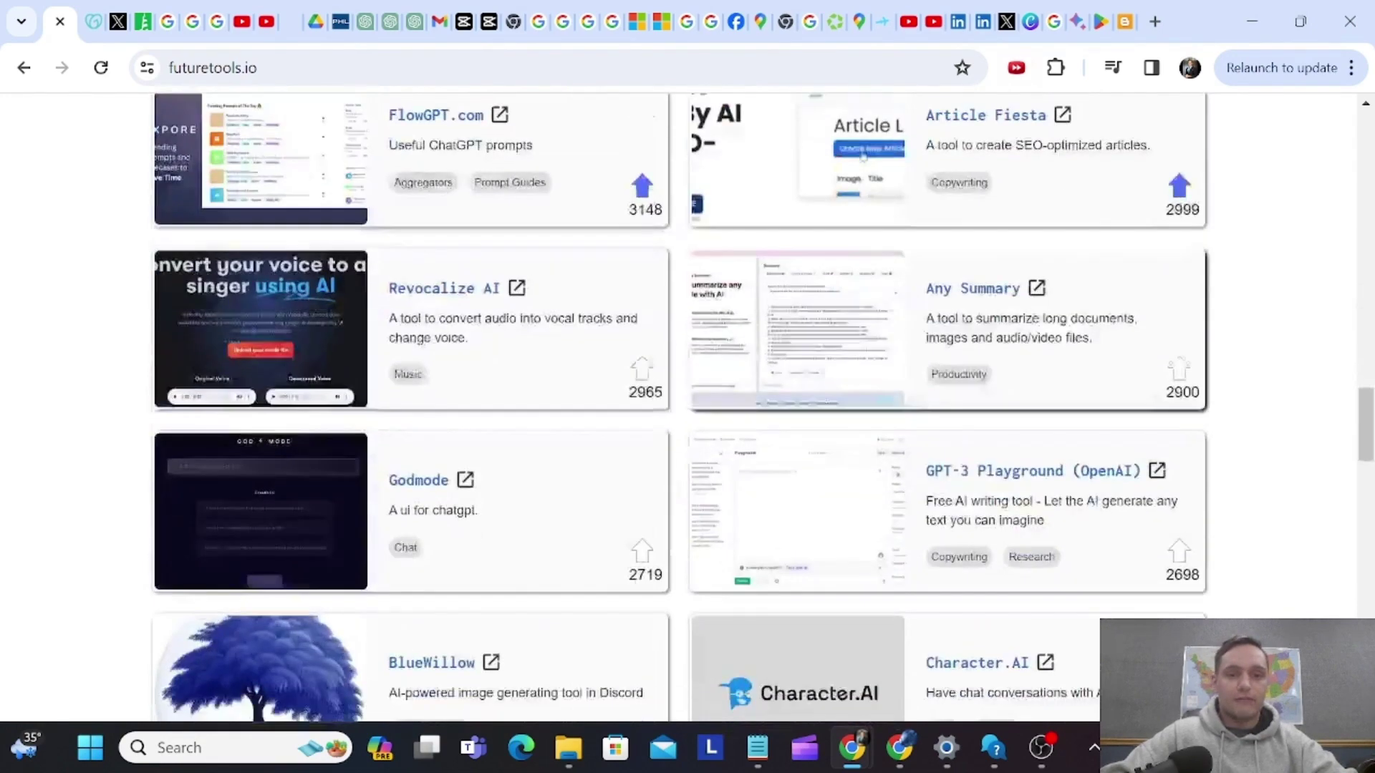
pyautogui.scroll(2, 1039, 331)
pyautogui.scroll(-5, 566, 354)
pyautogui.scroll(-3, 567, 353)
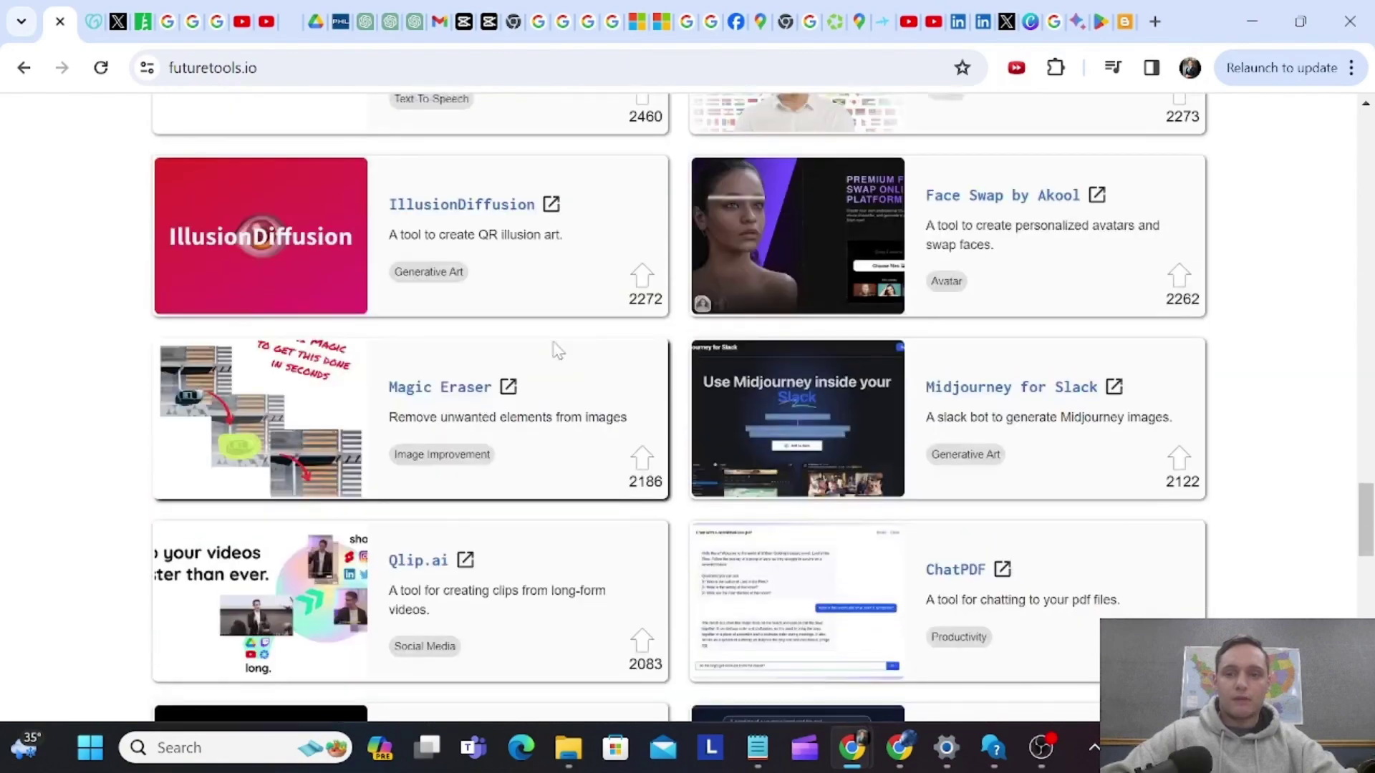
pyautogui.scroll(3, 556, 359)
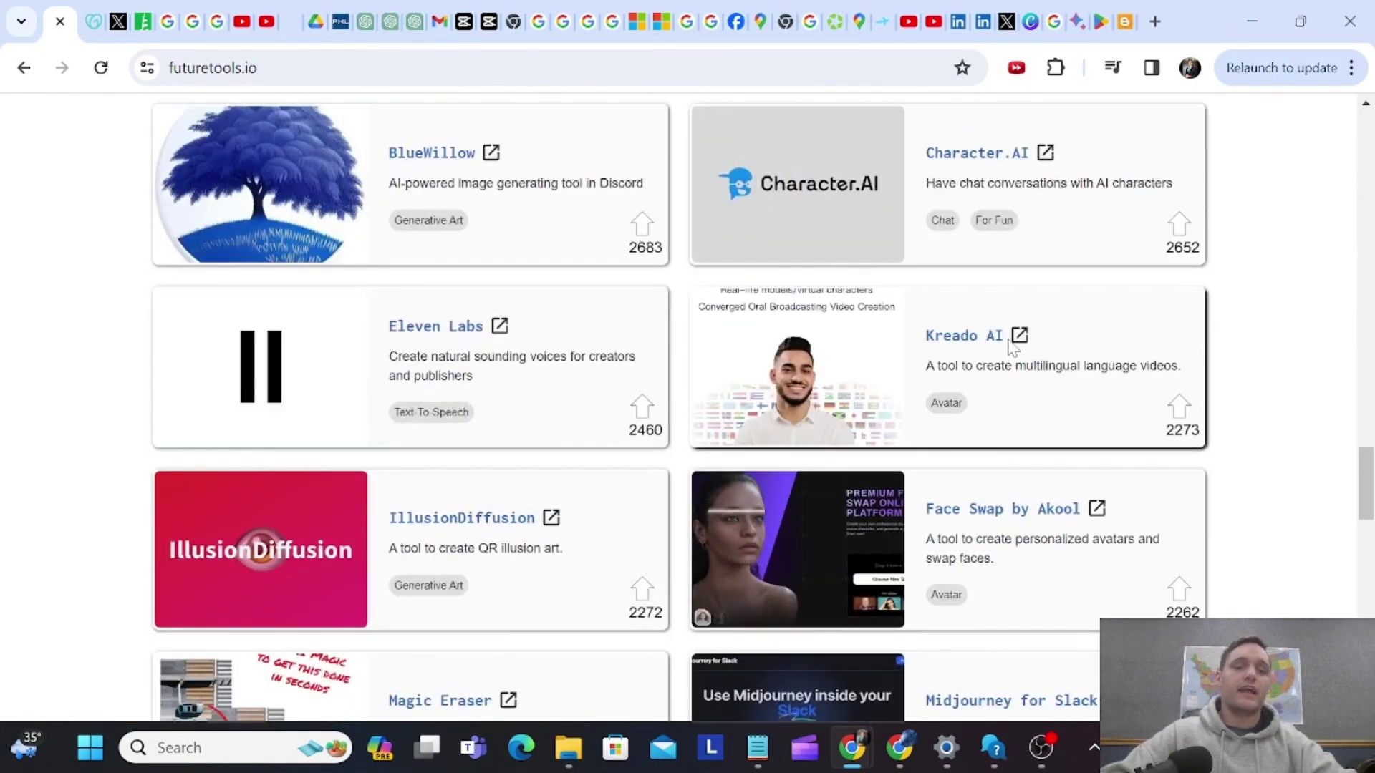
pyautogui.scroll(4, 1012, 346)
pyautogui.scroll(5, 752, 322)
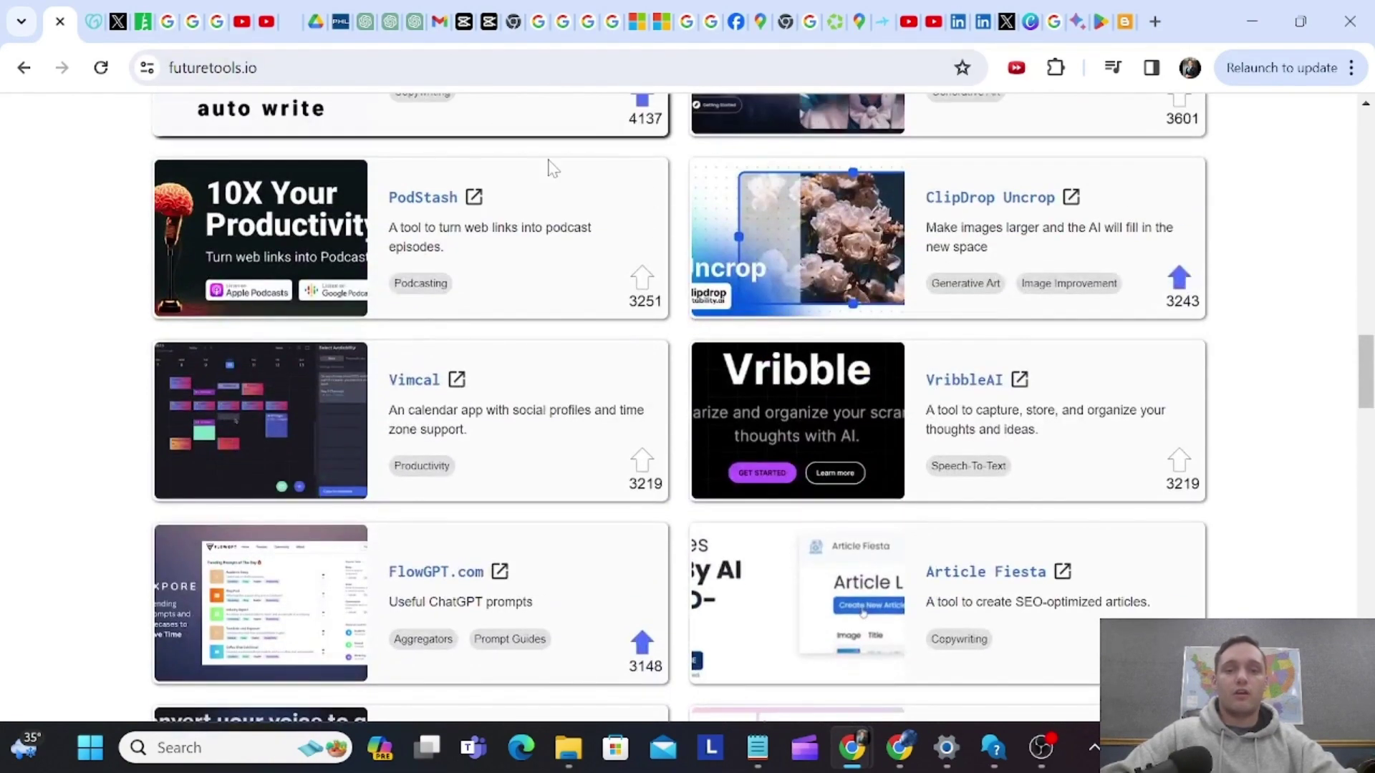
pyautogui.scroll(-3, 629, 305)
pyautogui.scroll(-4, 614, 292)
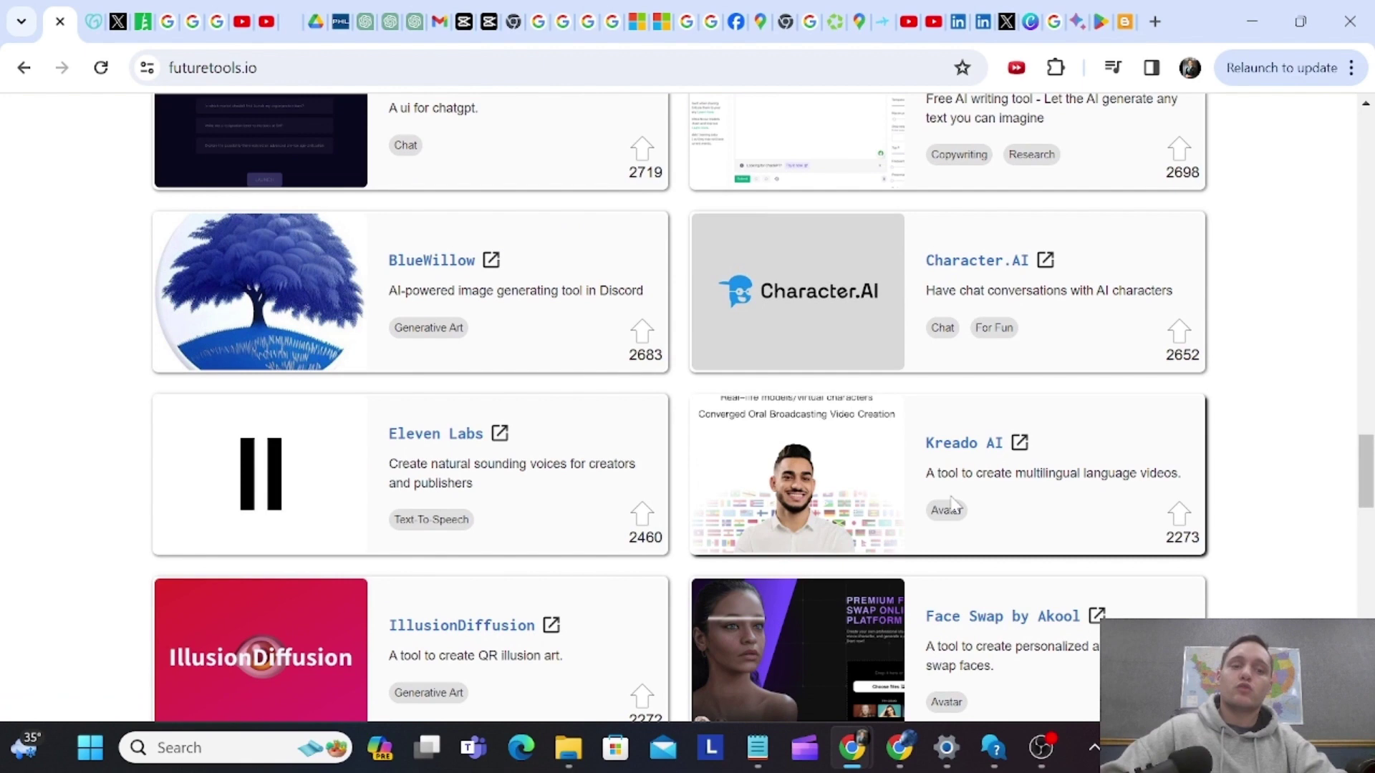
# Go from the Kreado AI listing to its website and start using it for free.
pyautogui.click(963, 470)
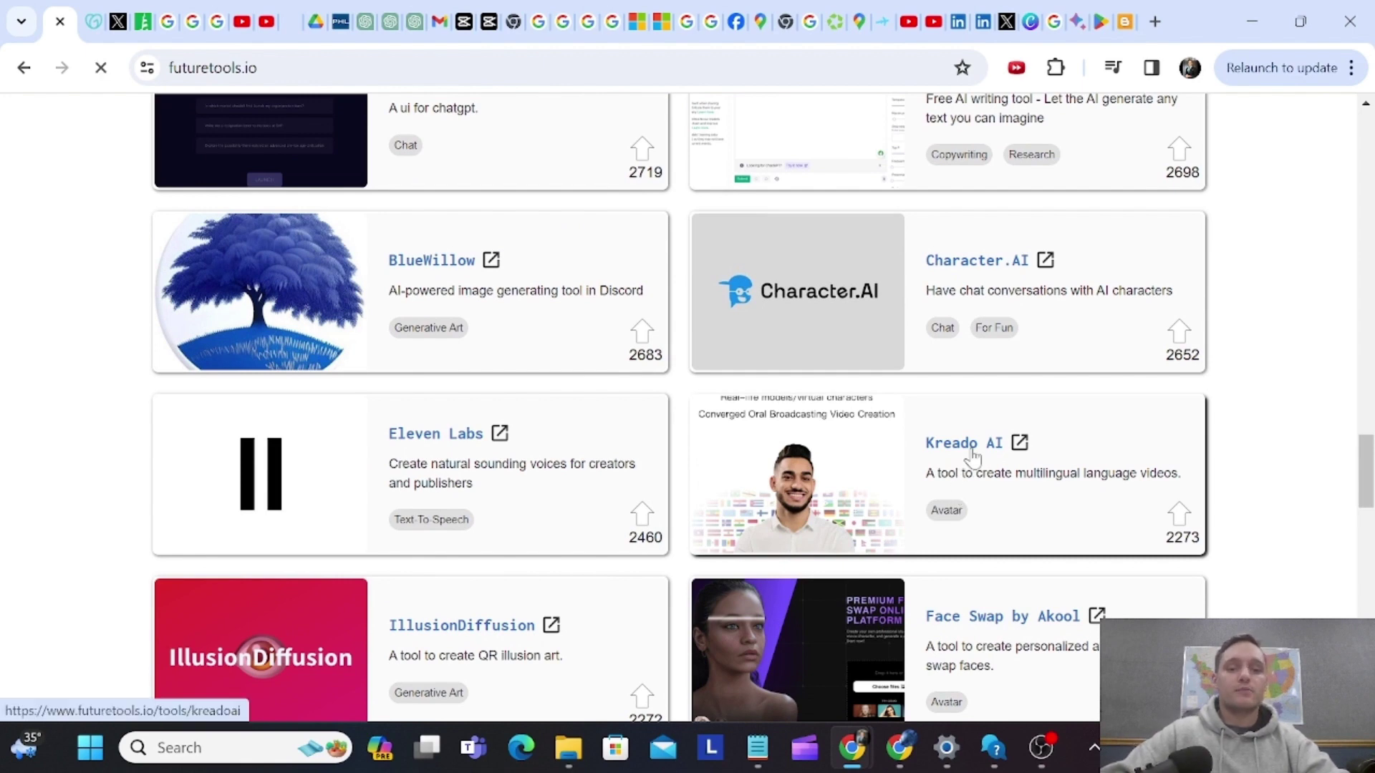
pyautogui.click(970, 616)
pyautogui.moveTo(318, 130)
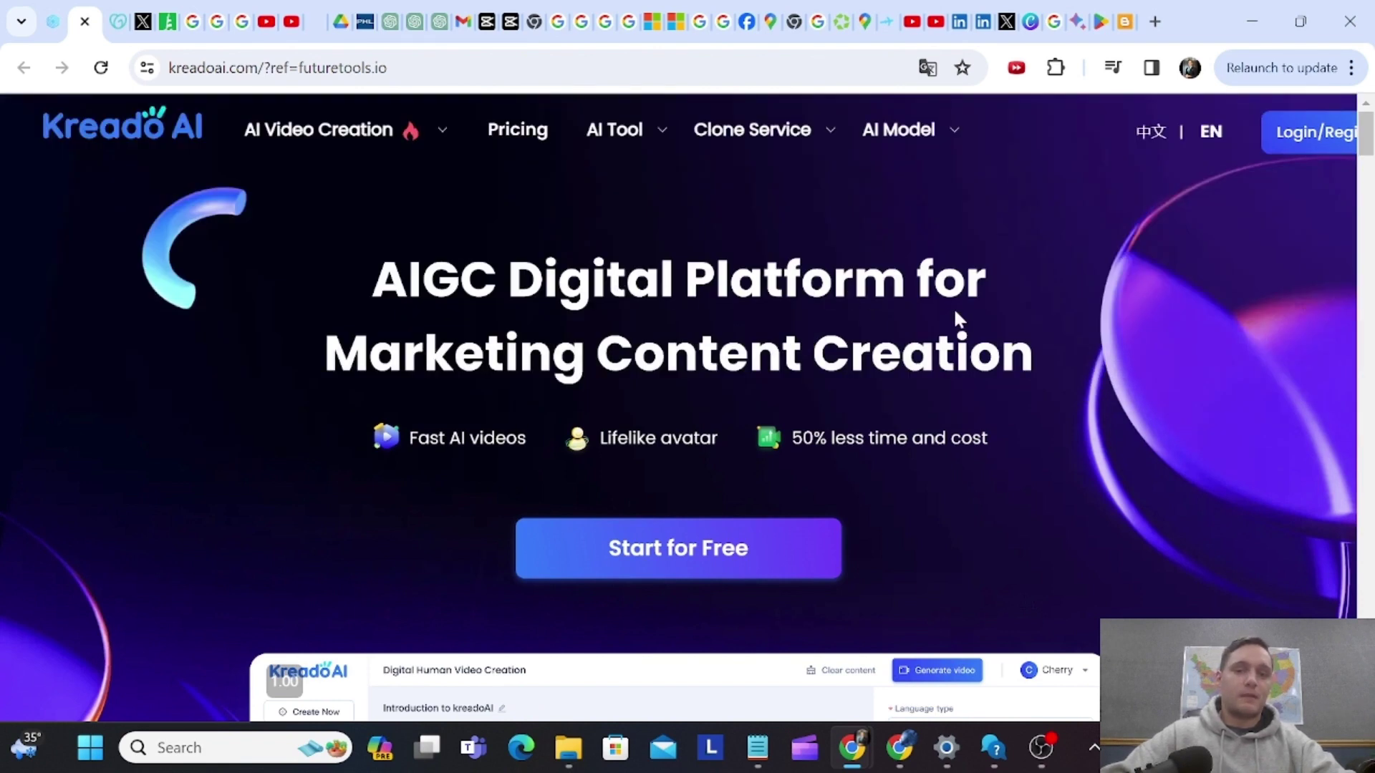
pyautogui.click(717, 543)
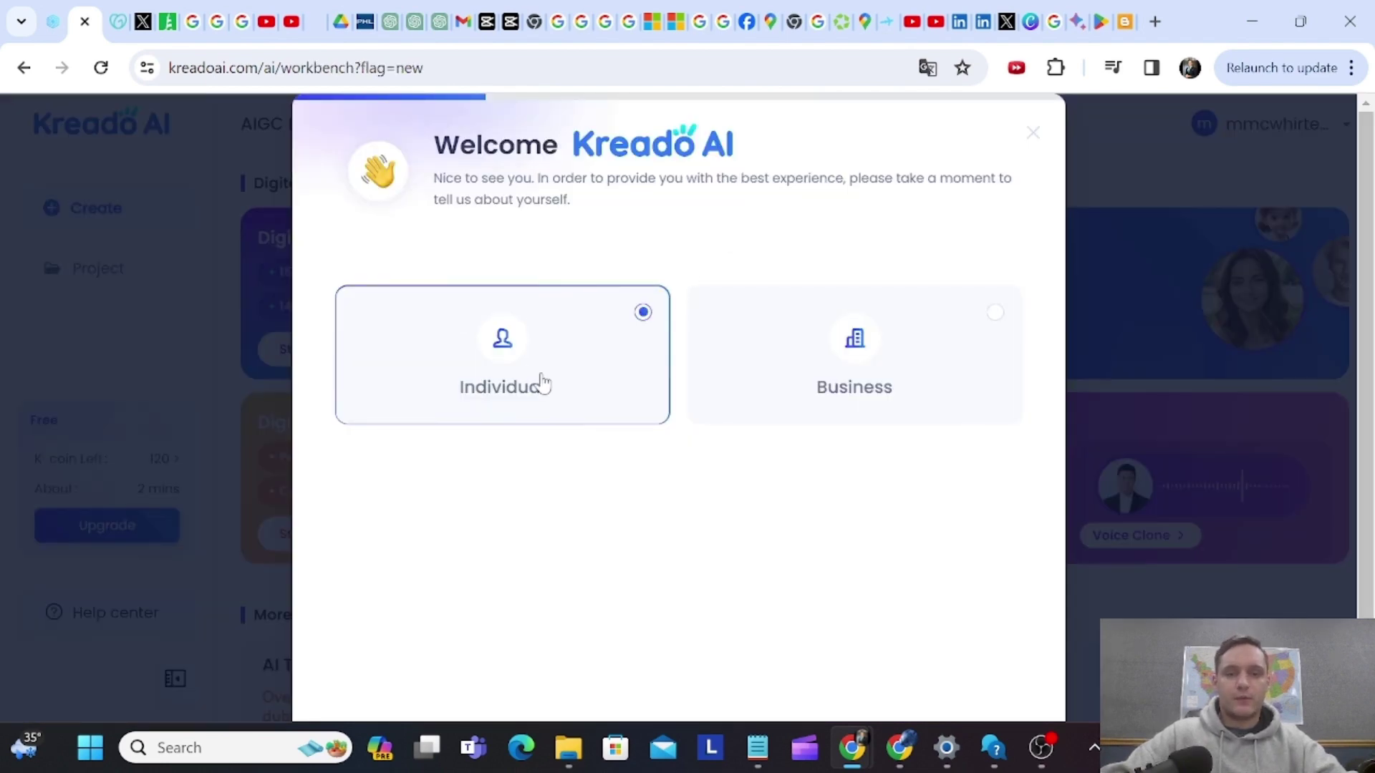
pyautogui.scroll(-2, 698, 538)
# Answer the welcome questionnaire as an Individual HR Trainer in Training/Education and enter the dashboard.
pyautogui.click(759, 679)
pyautogui.click(635, 387)
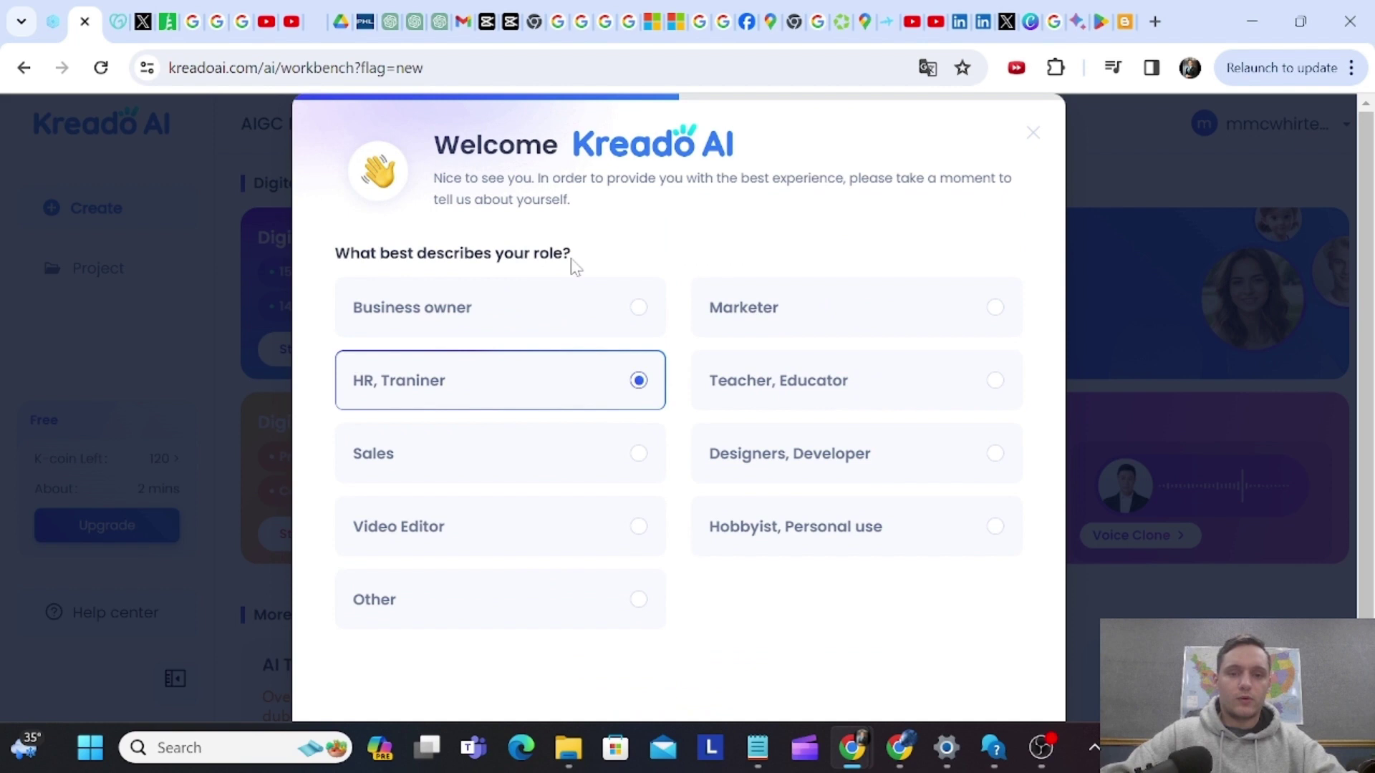
pyautogui.scroll(-1, 626, 325)
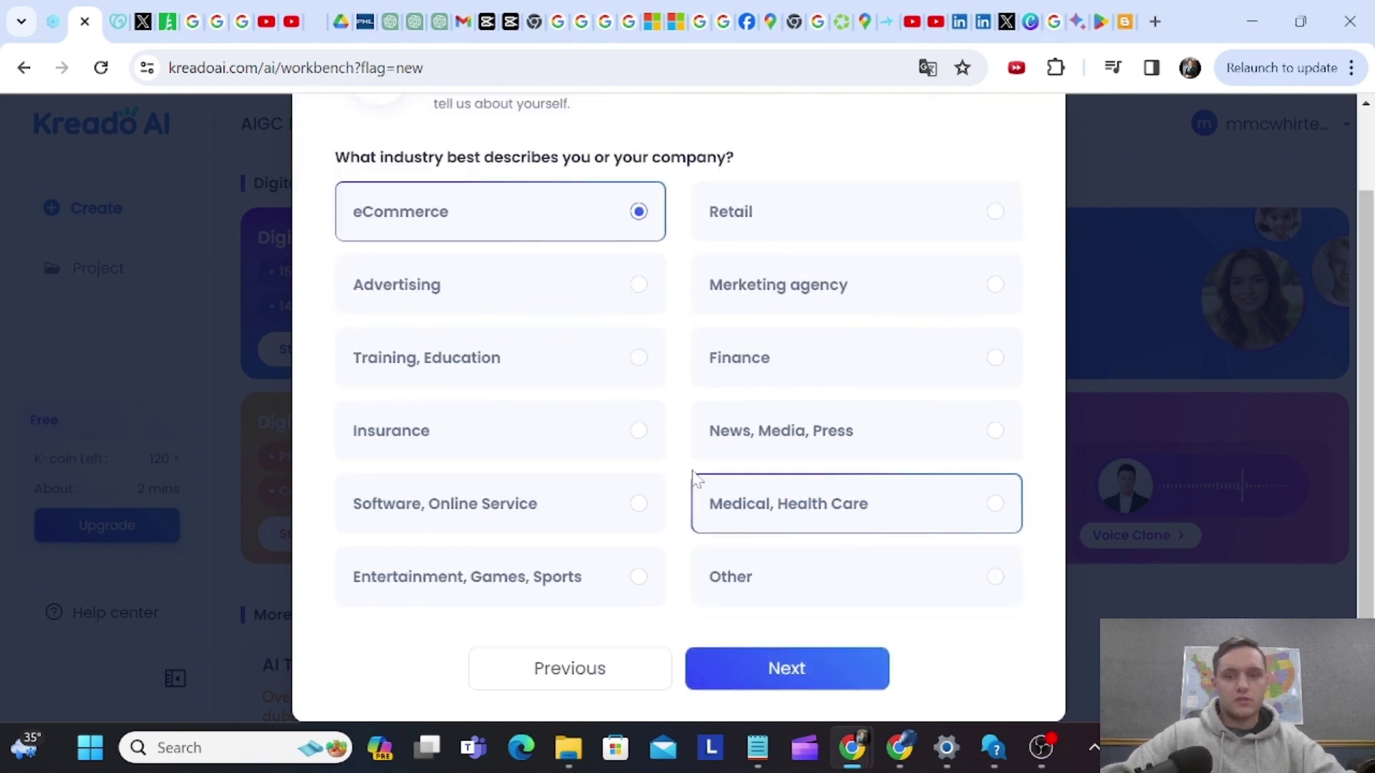
pyautogui.click(642, 379)
pyautogui.click(783, 683)
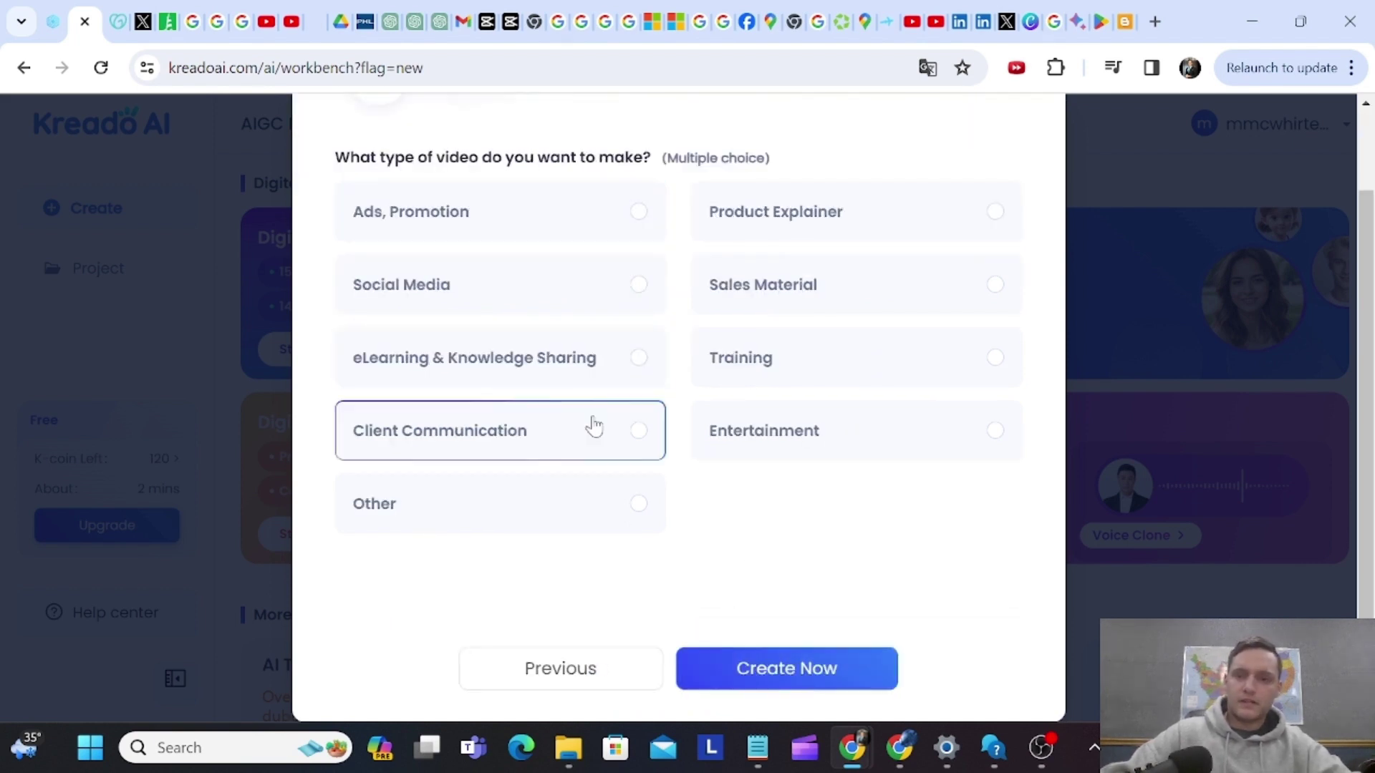
pyautogui.click(877, 688)
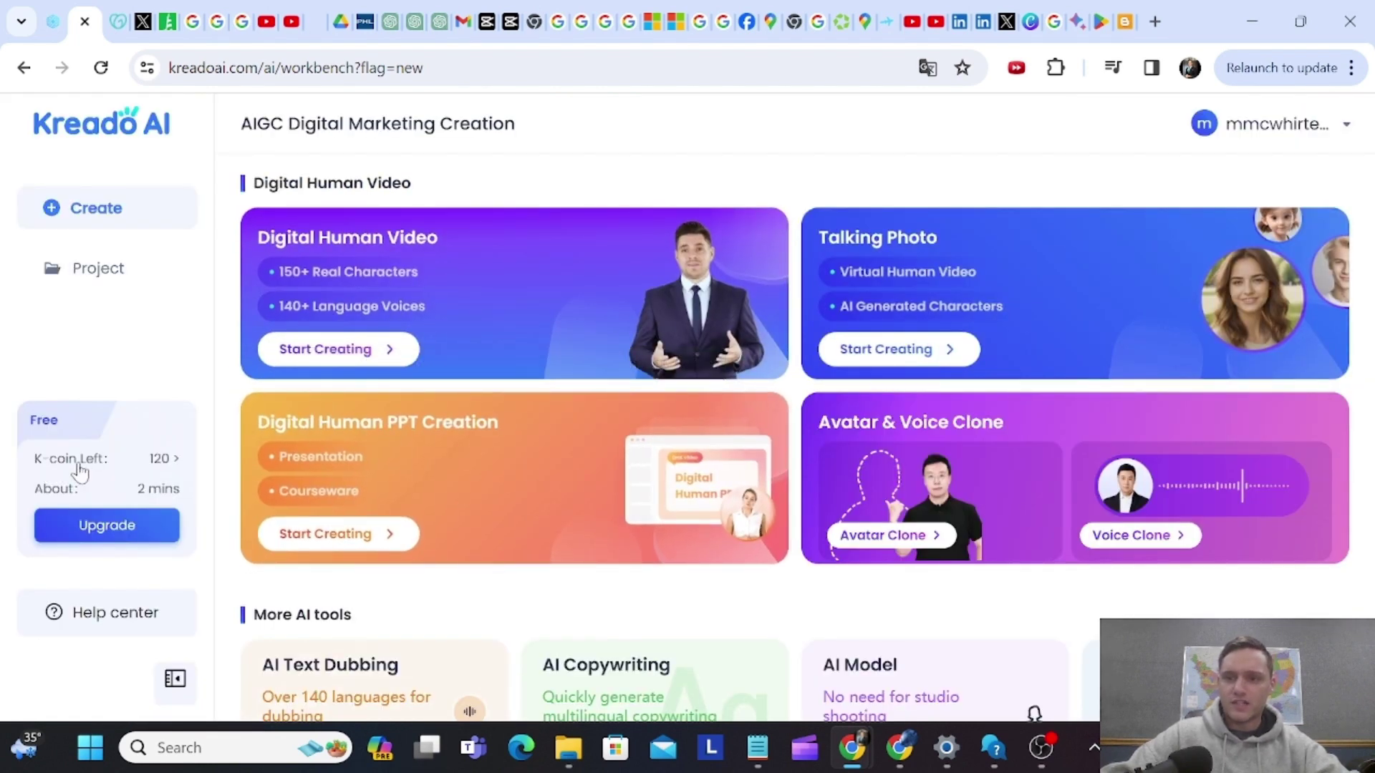
# View the K-coin recharge page, return to the workbench and launch the Quick experience video editor.
pyautogui.click(163, 462)
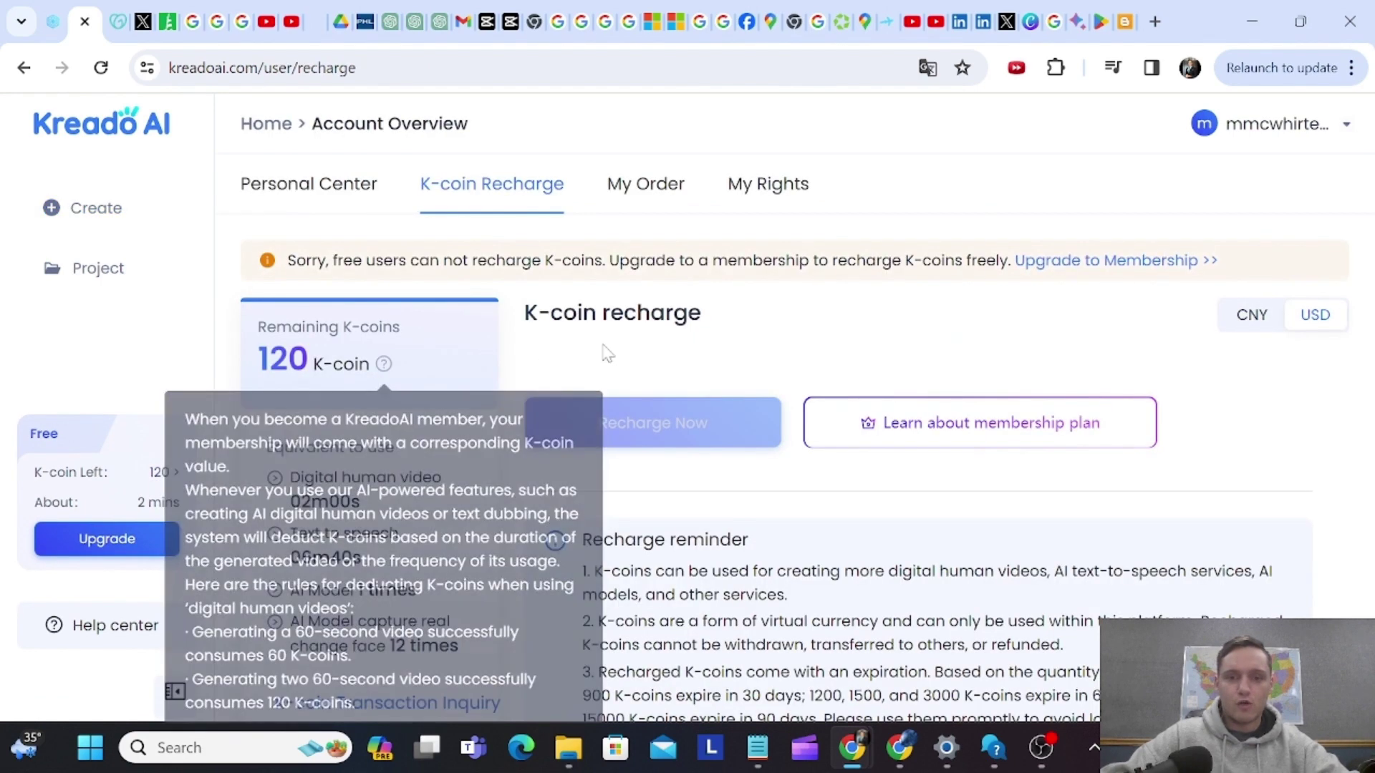
pyautogui.scroll(-2, 1107, 347)
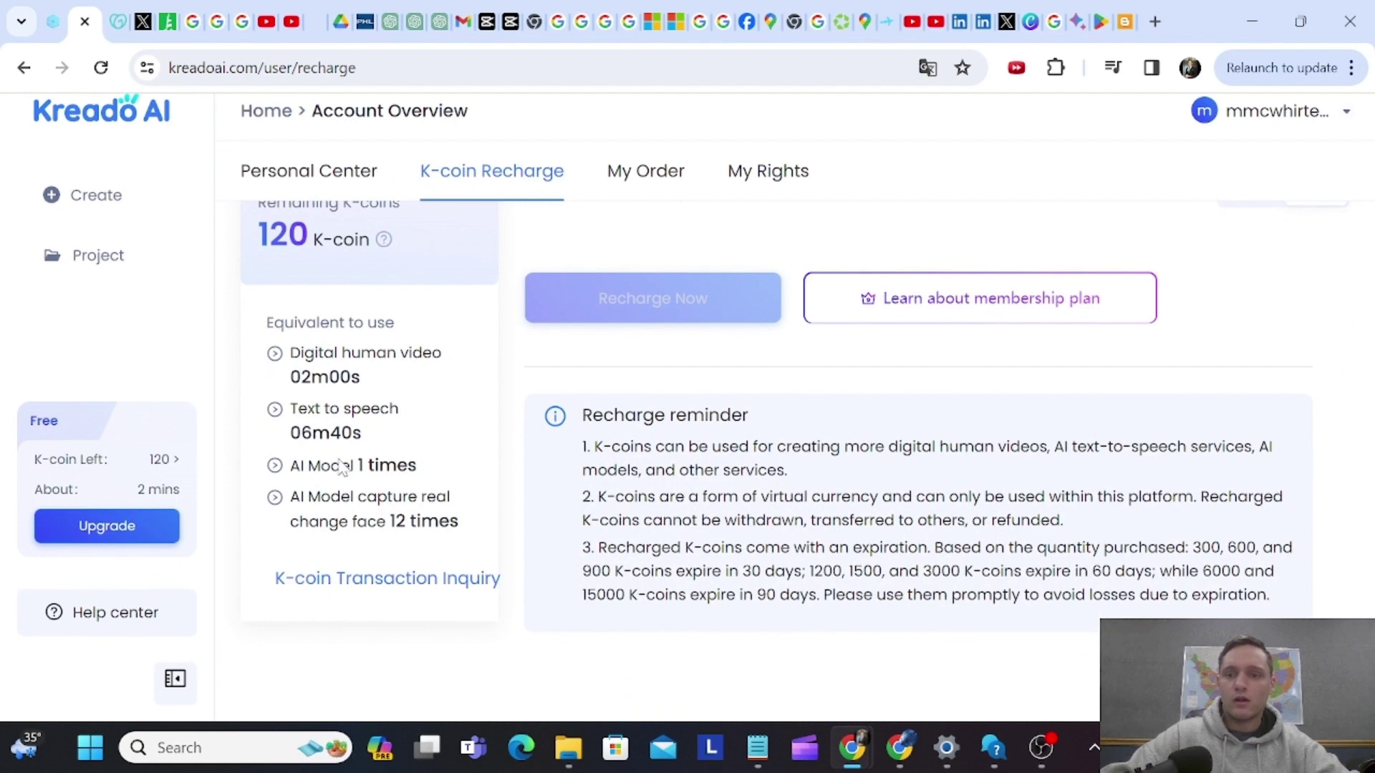
pyautogui.hotkey('alt', 'Left')
pyautogui.scroll(-2, 635, 199)
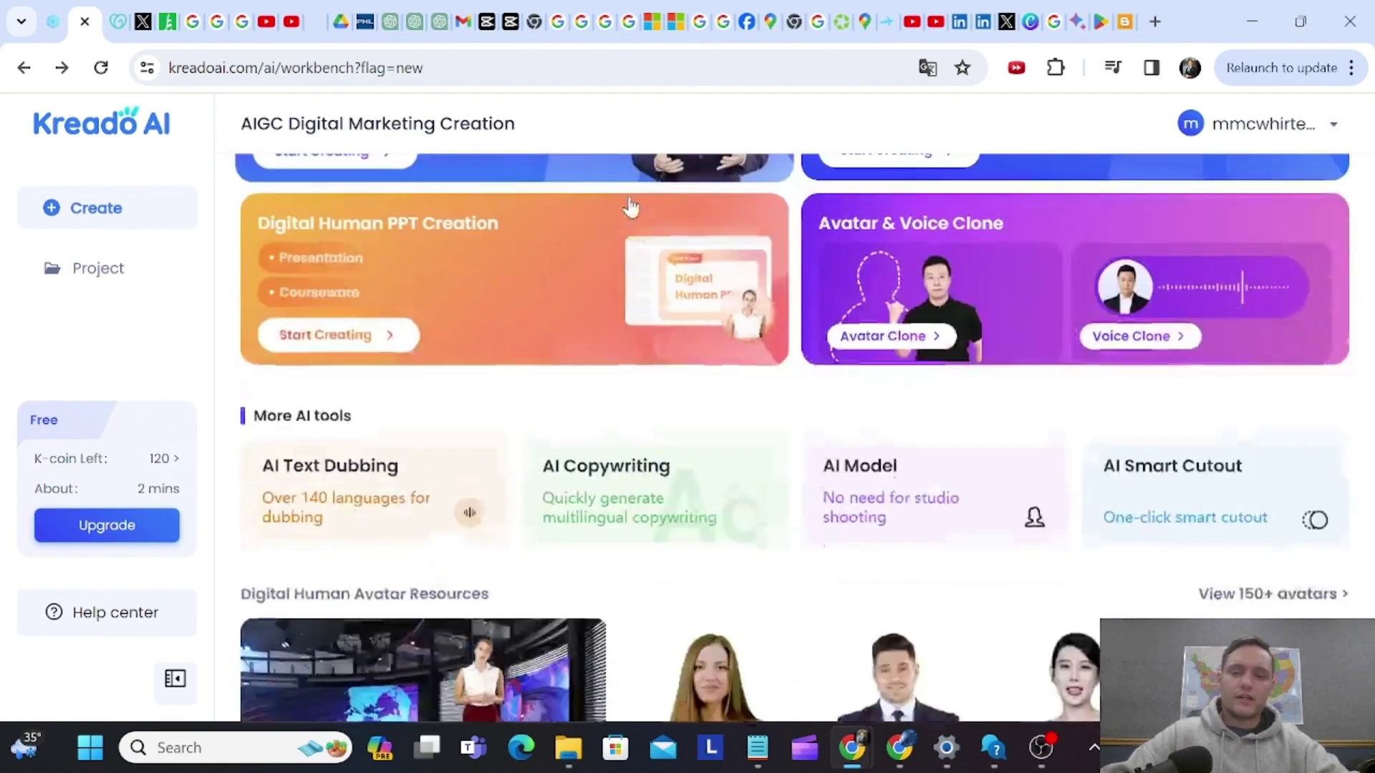
pyautogui.scroll(-1, 505, 210)
pyautogui.scroll(3, 323, 279)
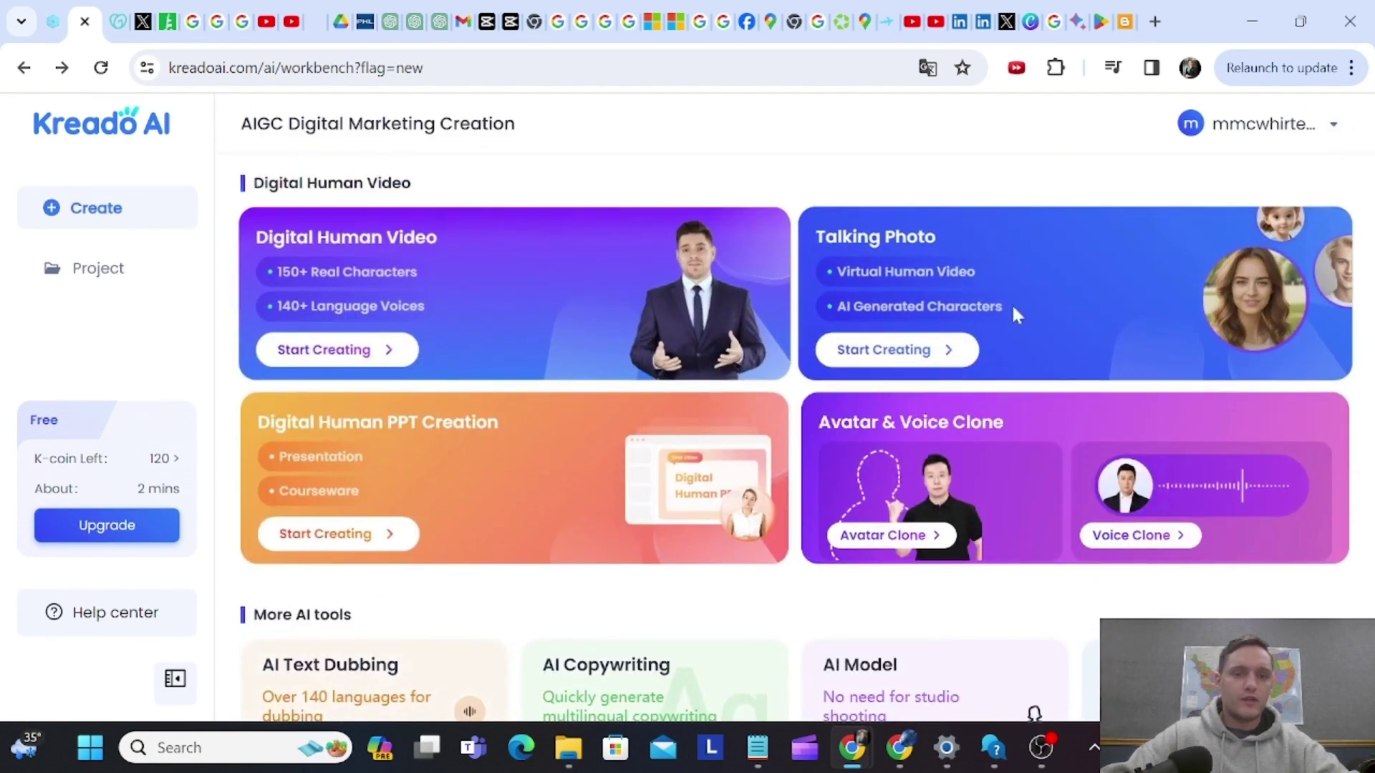
pyautogui.scroll(-2, 569, 455)
pyautogui.scroll(-1, 512, 441)
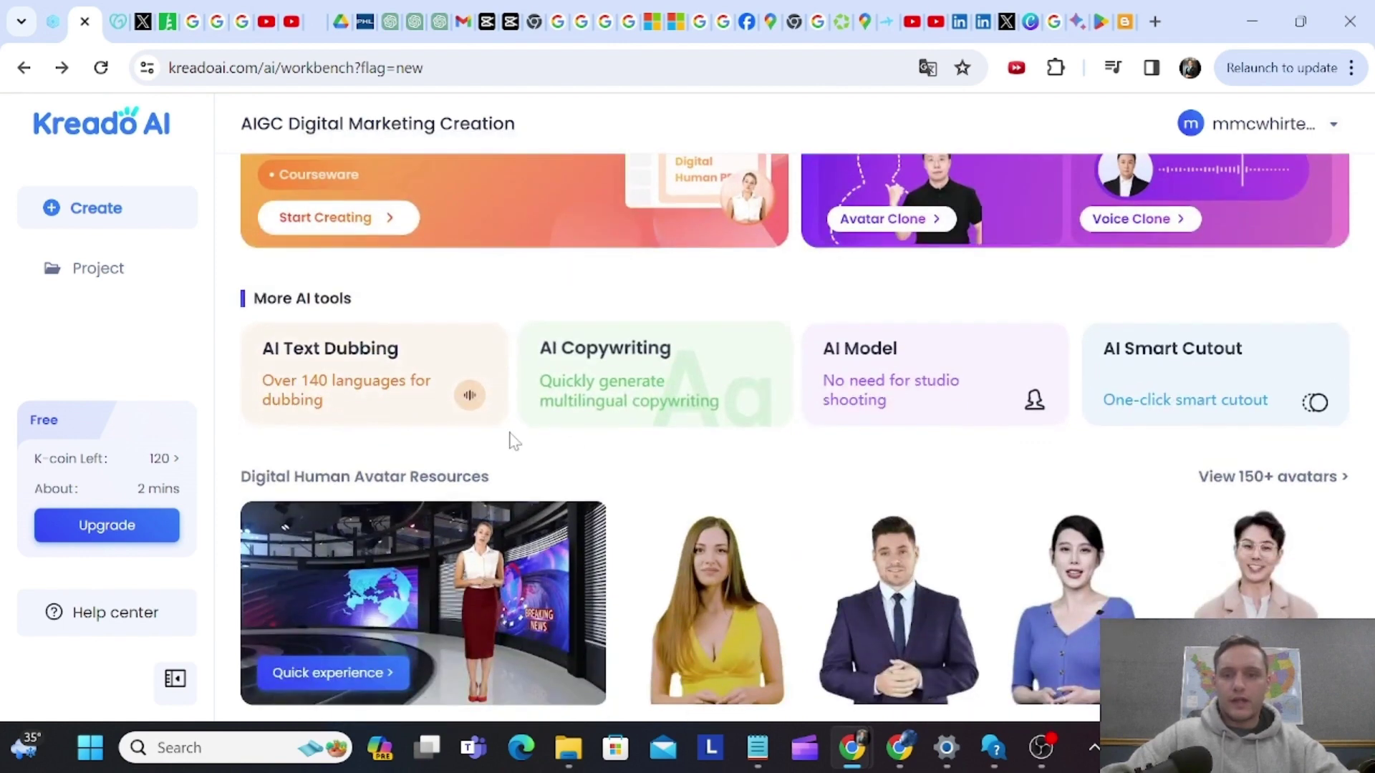
pyautogui.click(364, 673)
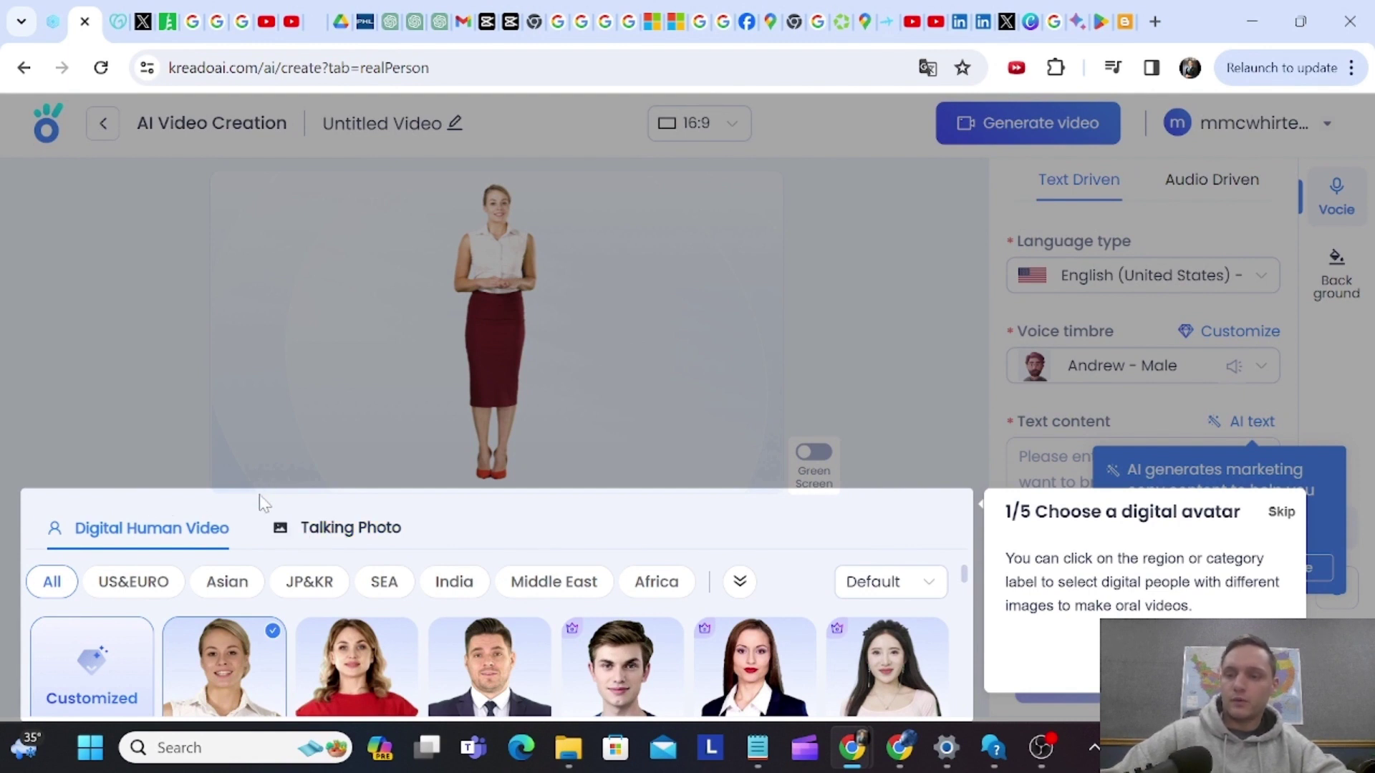
# Choose the dark-suited male avatar and advance through all five tour steps until it is dismissed.
pyautogui.click(492, 714)
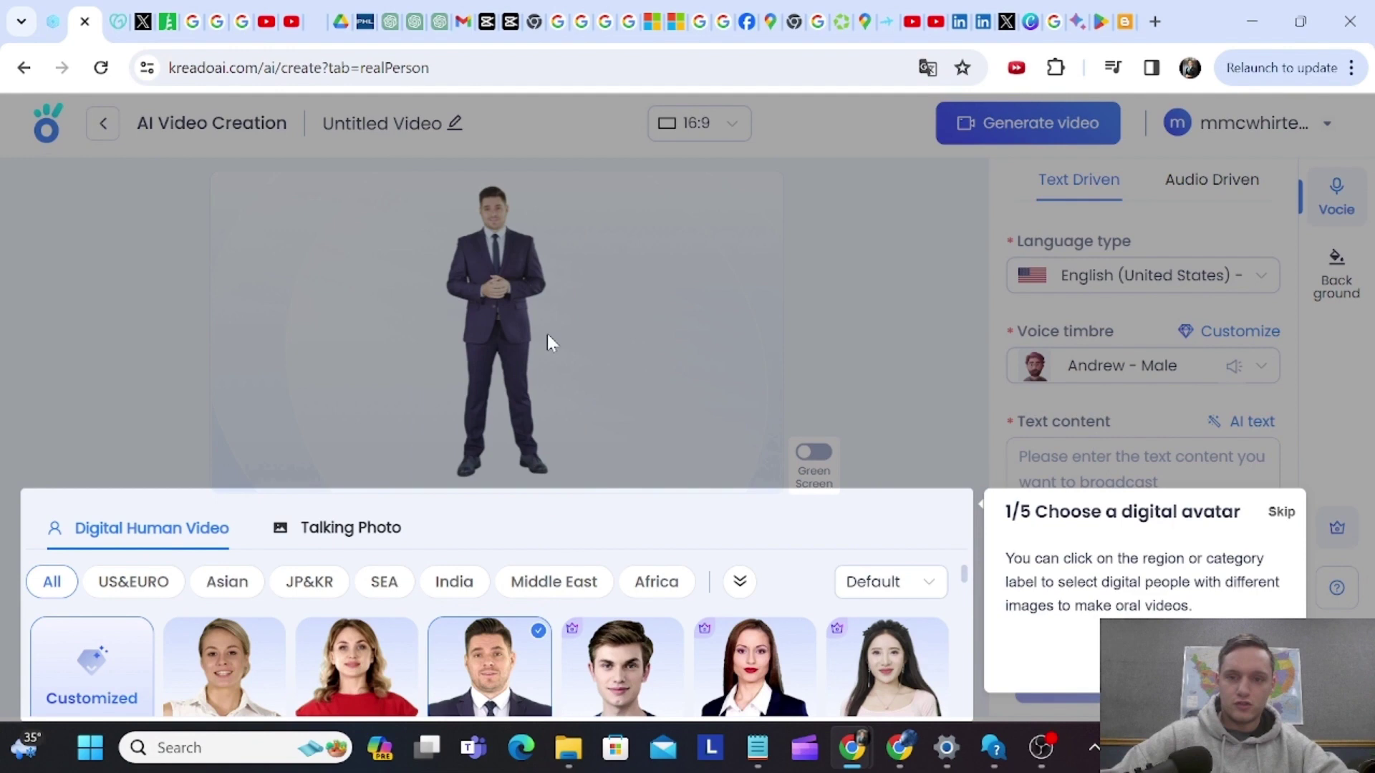
pyautogui.click(1105, 605)
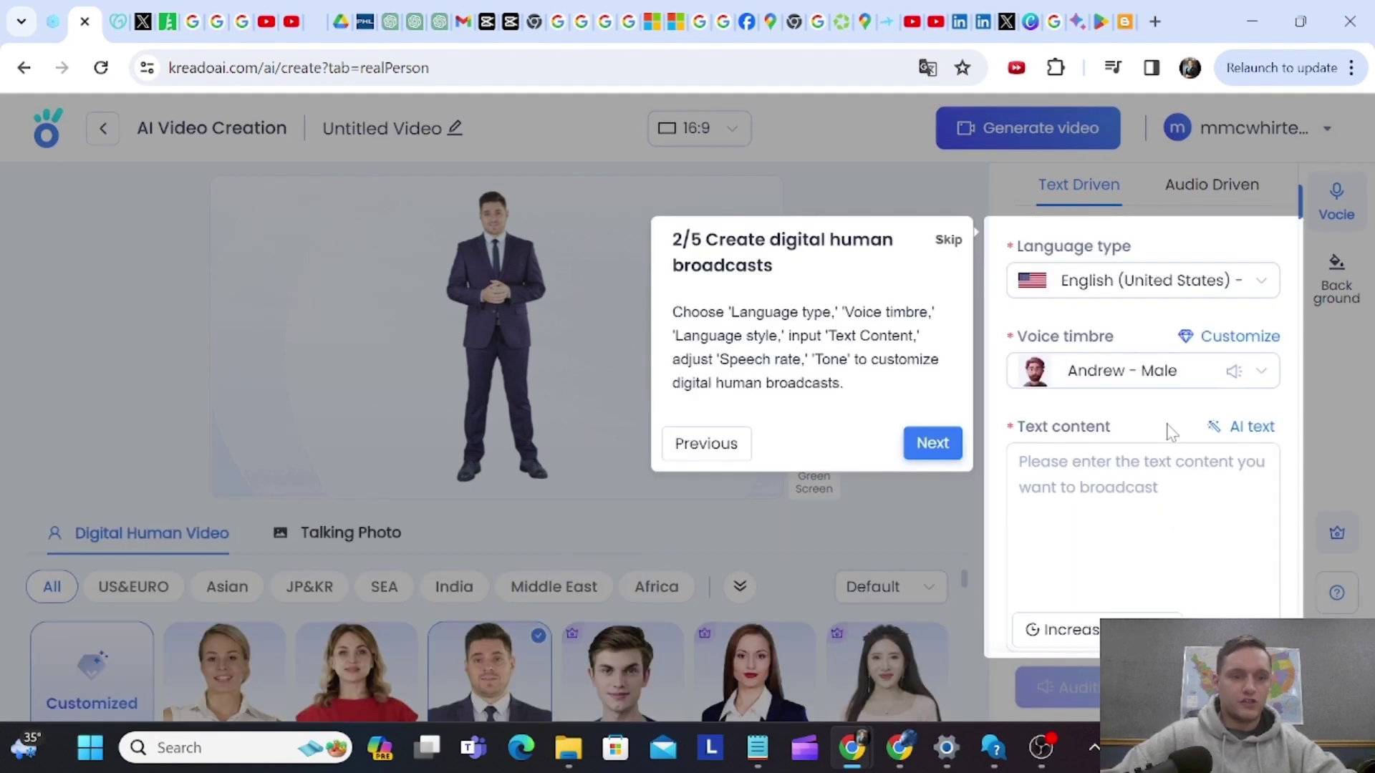
pyautogui.click(932, 442)
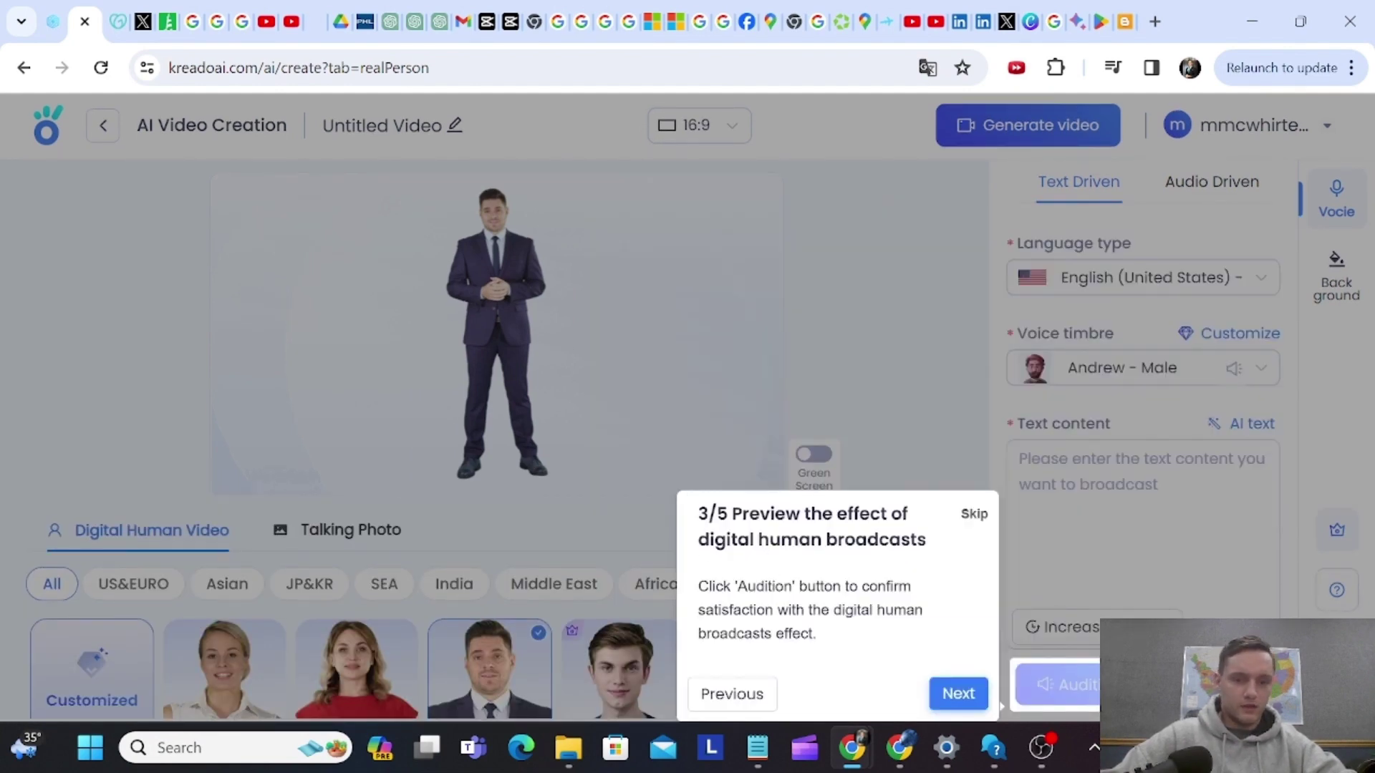
pyautogui.moveTo(758, 609); pyautogui.dragTo(911, 610)
pyautogui.click(945, 694)
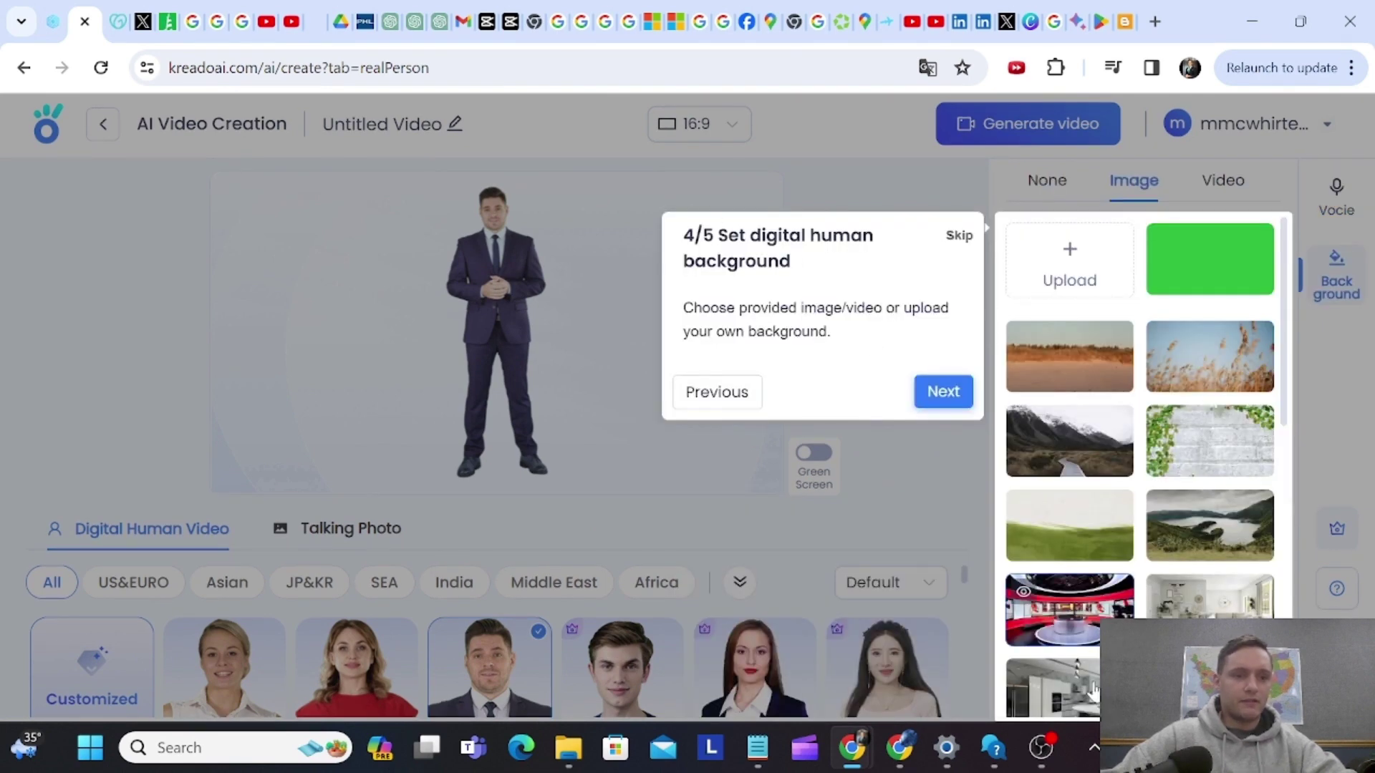
pyautogui.click(946, 391)
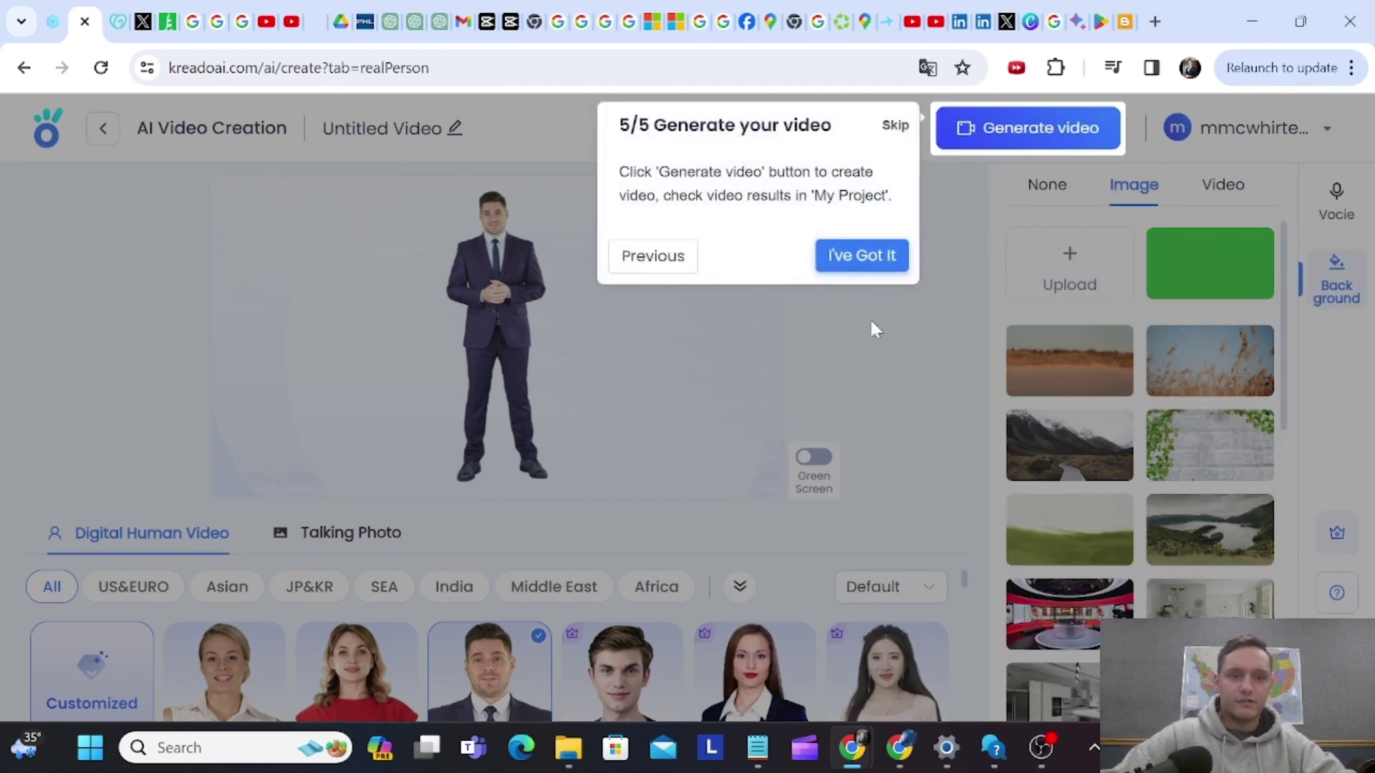
pyautogui.click(872, 255)
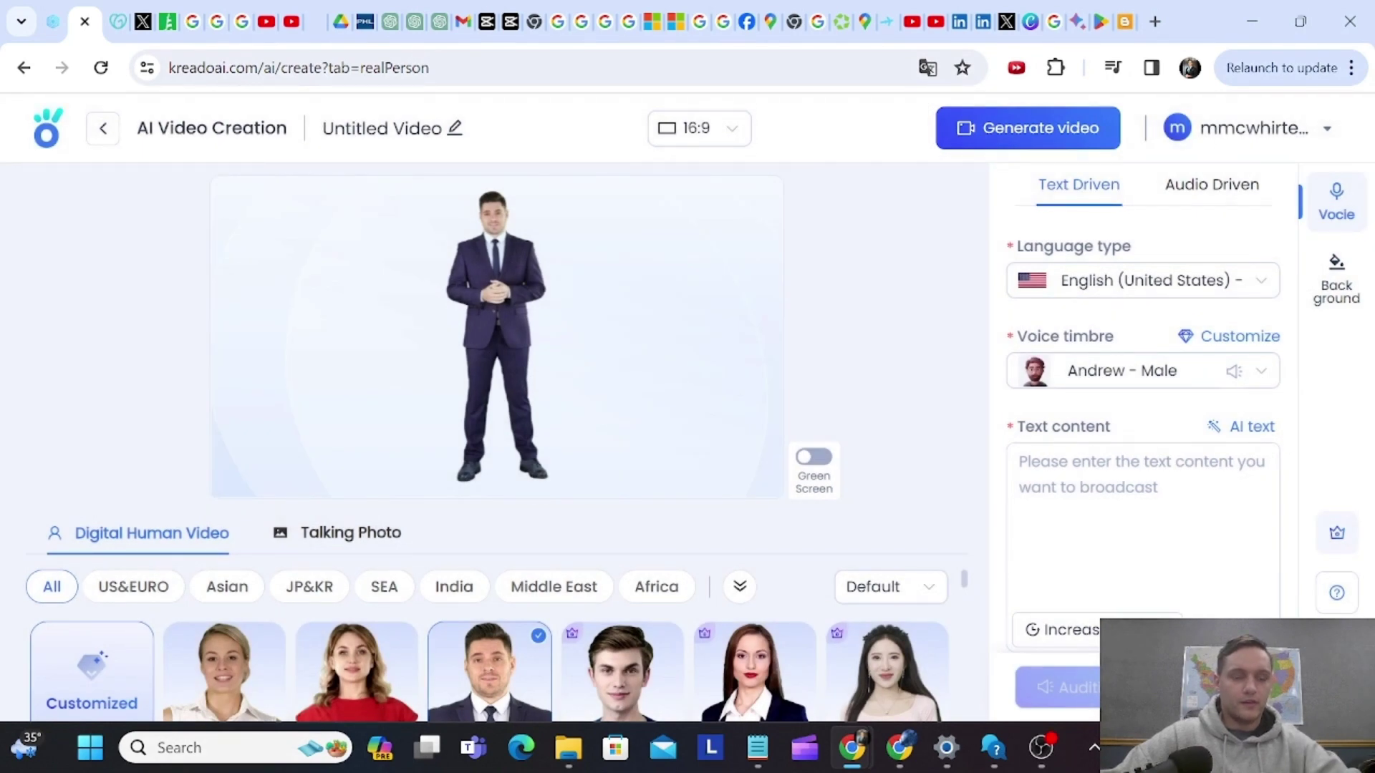
# Preview the Tony and Davis voice samples and set the narrator voice to Davis - Male.
pyautogui.click(1168, 387)
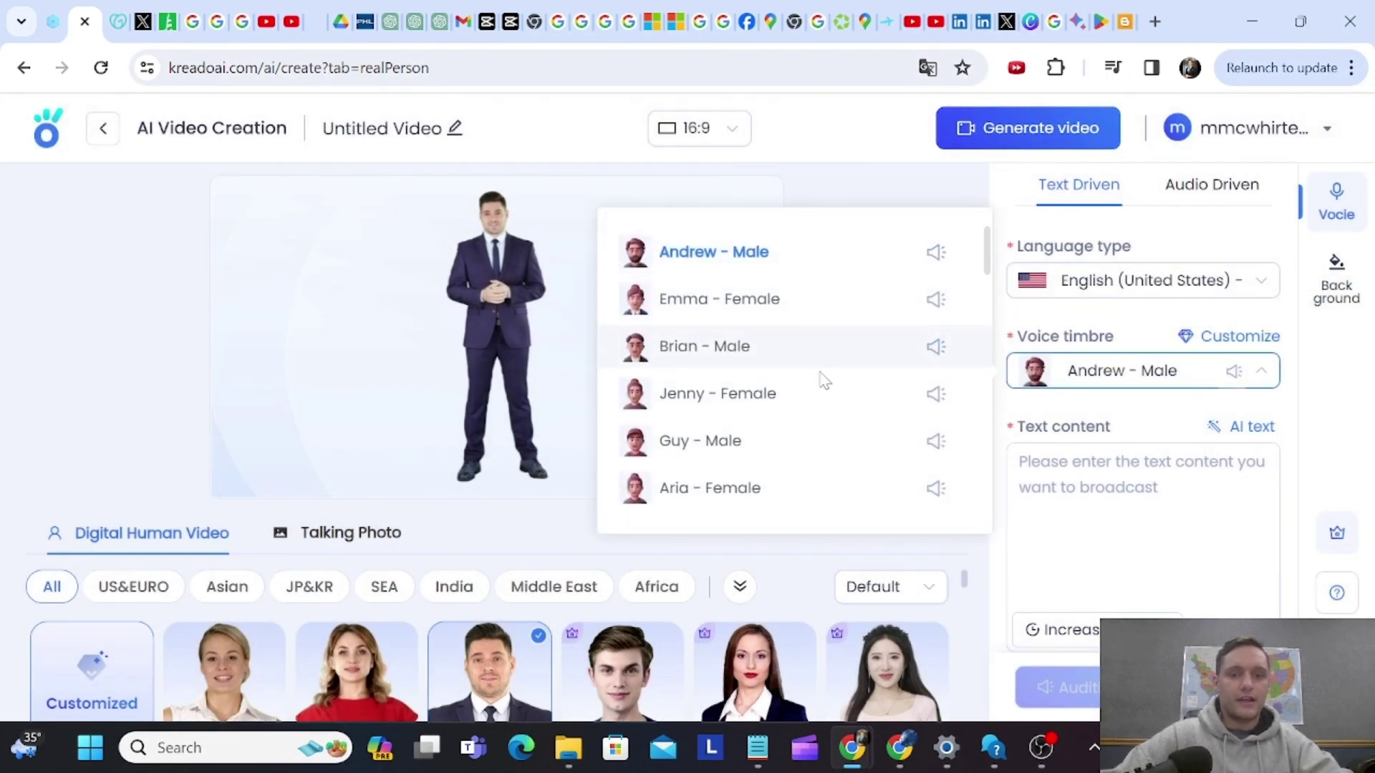
pyautogui.scroll(-1, 779, 357)
pyautogui.click(774, 313)
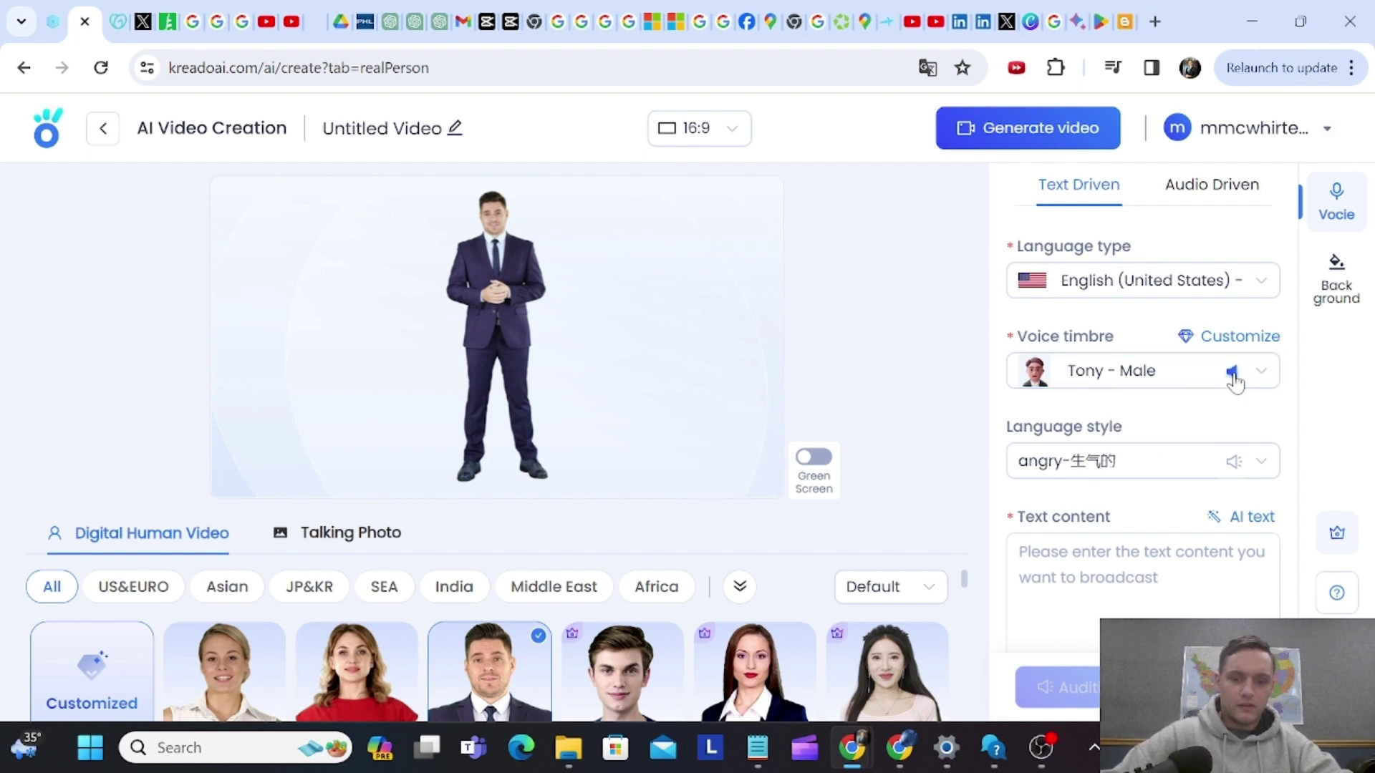
pyautogui.press('XF86AudioRaiseVolume')
pyautogui.press('XF86AudioRaiseVolume')
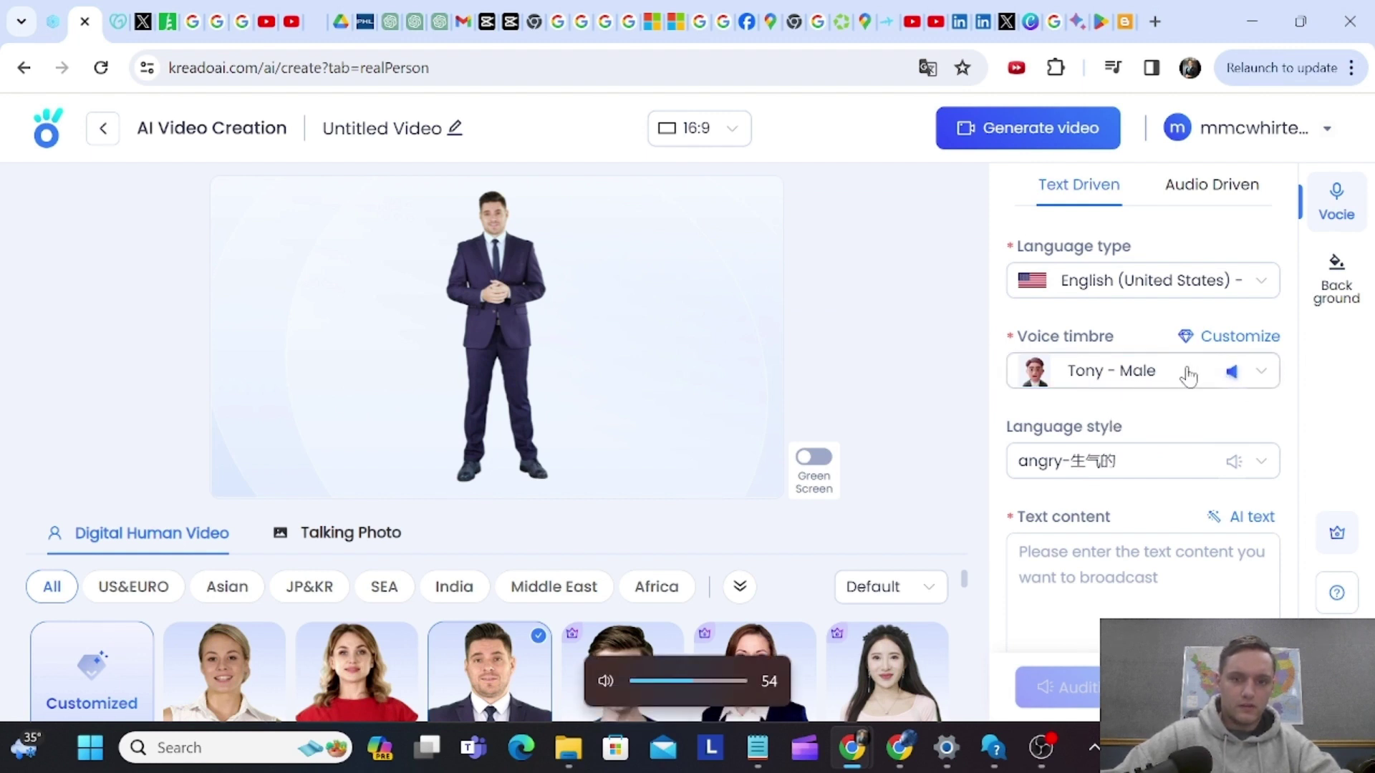
pyautogui.click(1185, 375)
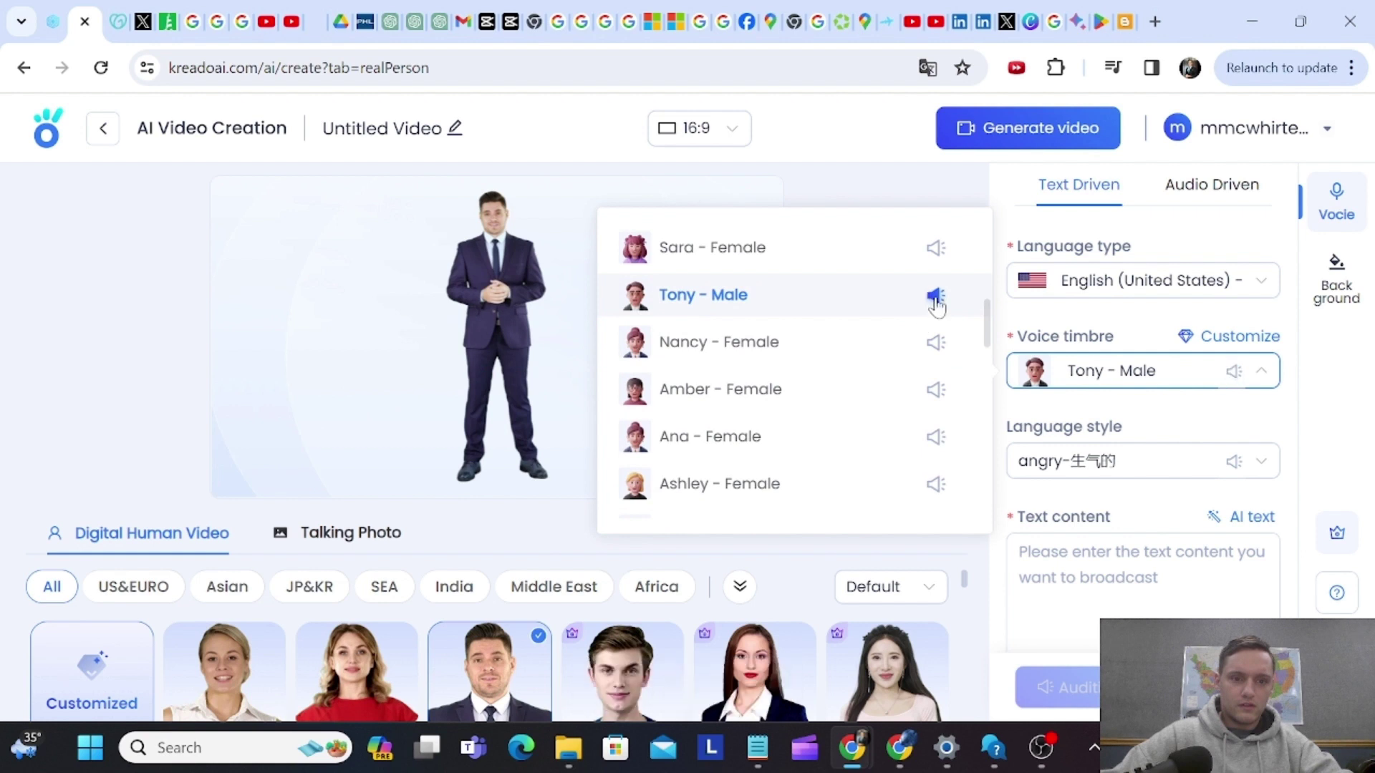
pyautogui.scroll(3, 848, 347)
pyautogui.scroll(2, 848, 347)
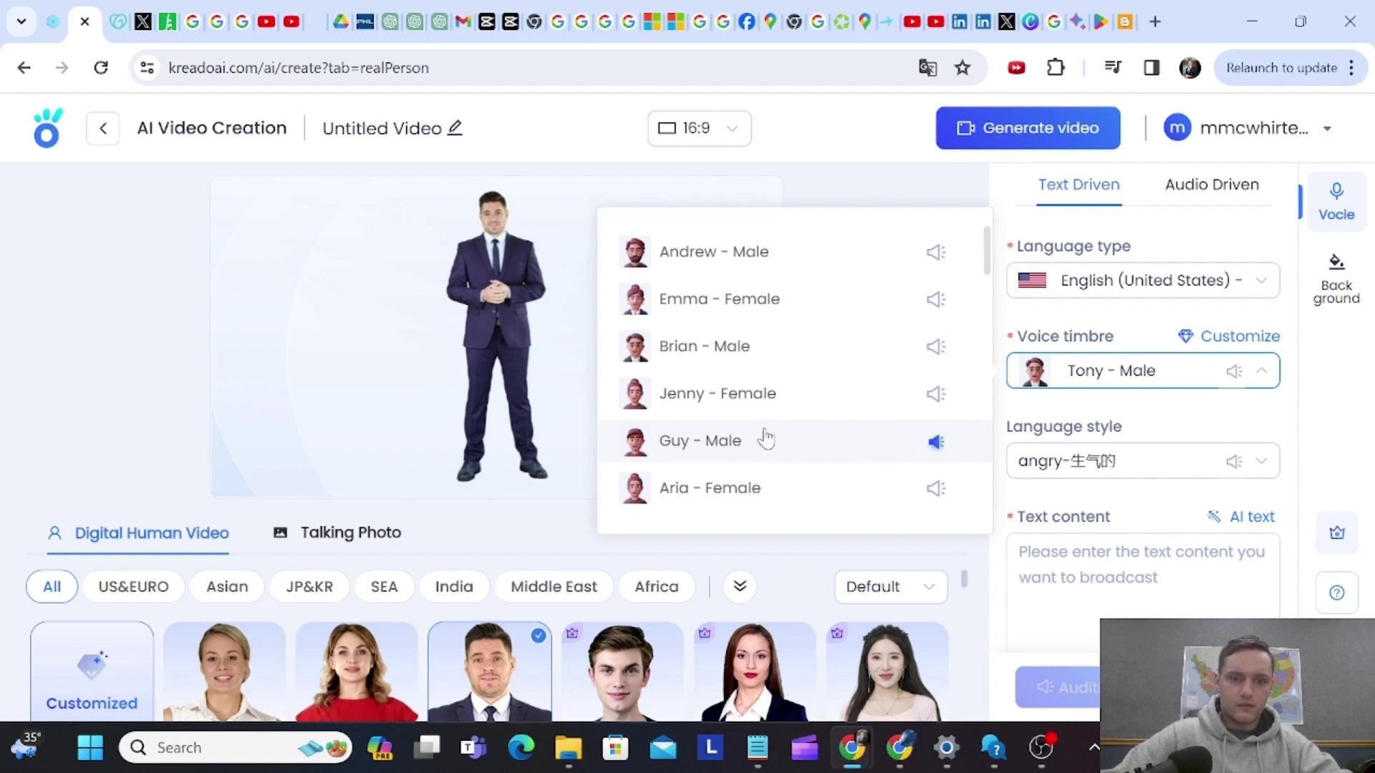
pyautogui.scroll(-1, 816, 424)
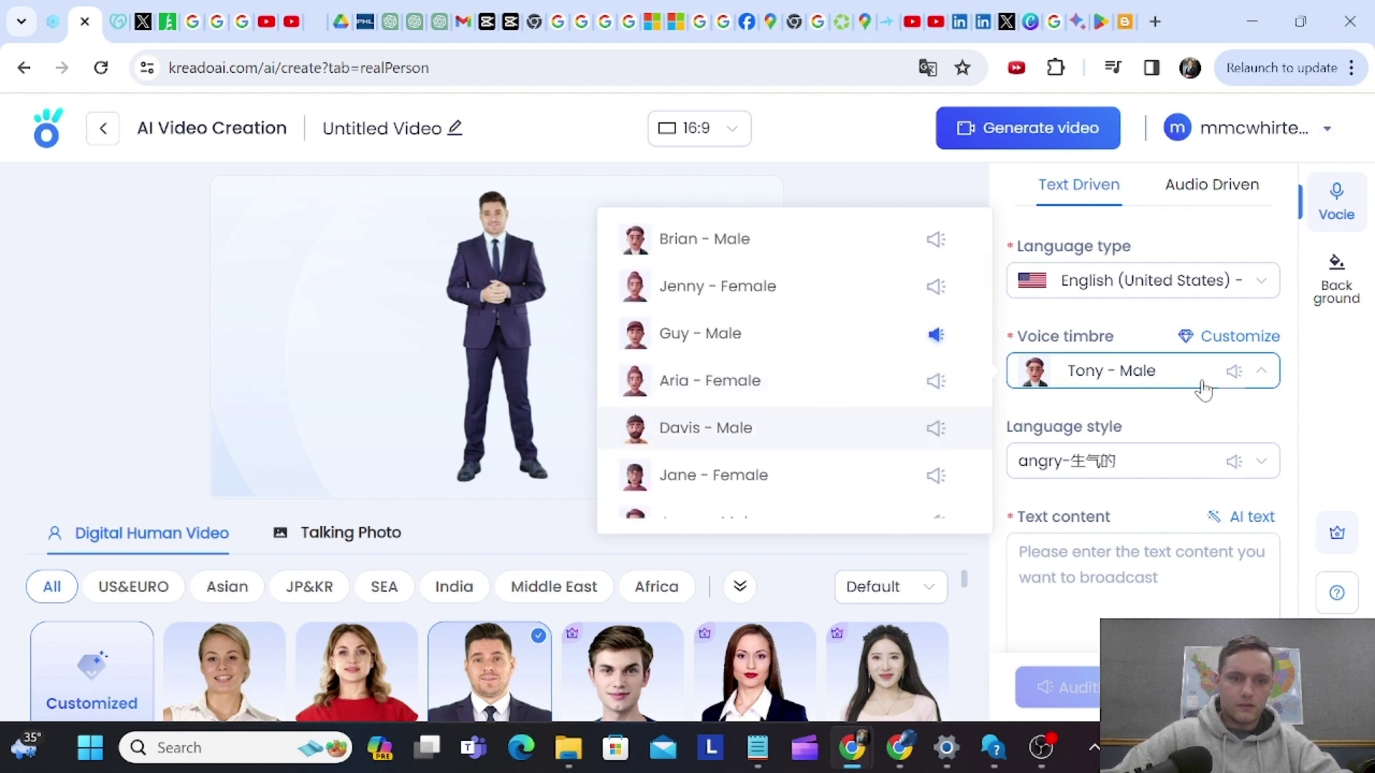
pyautogui.click(935, 335)
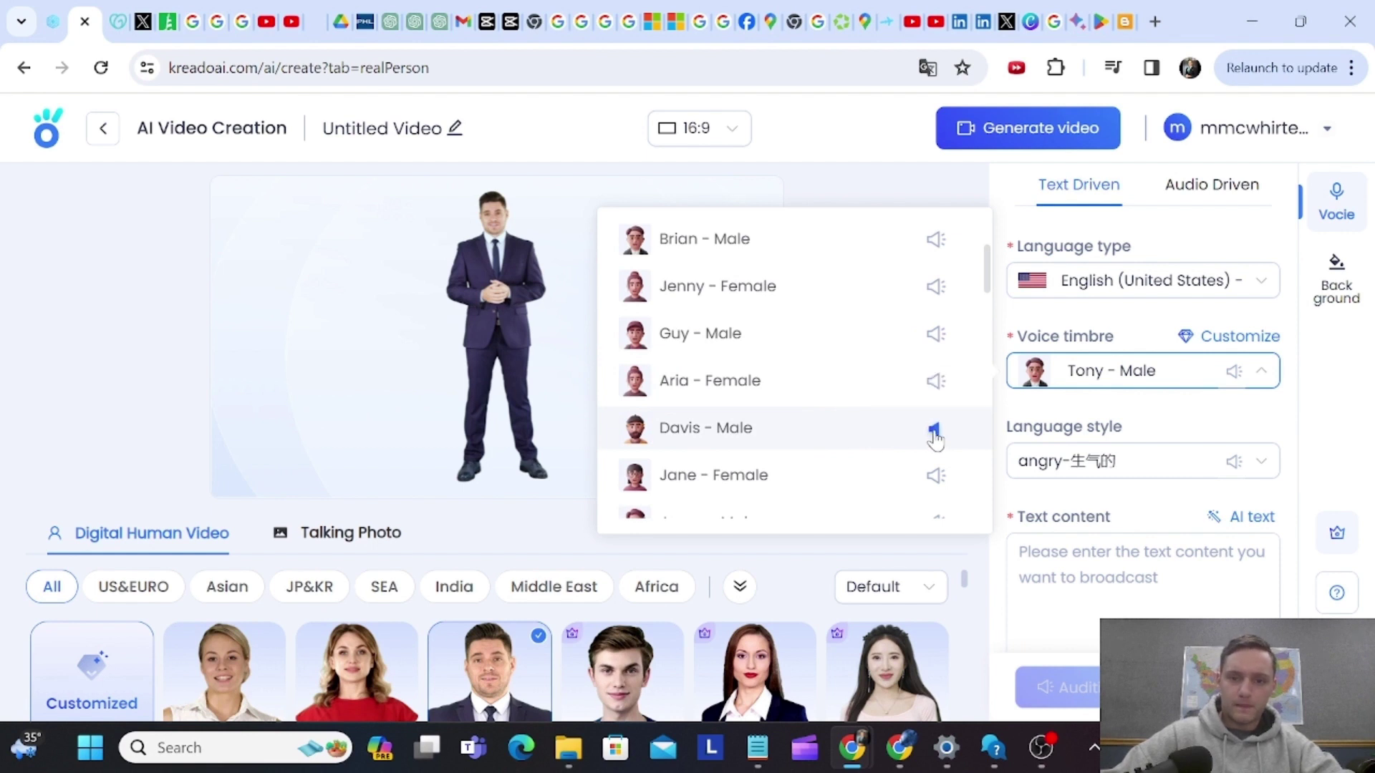
pyautogui.click(881, 430)
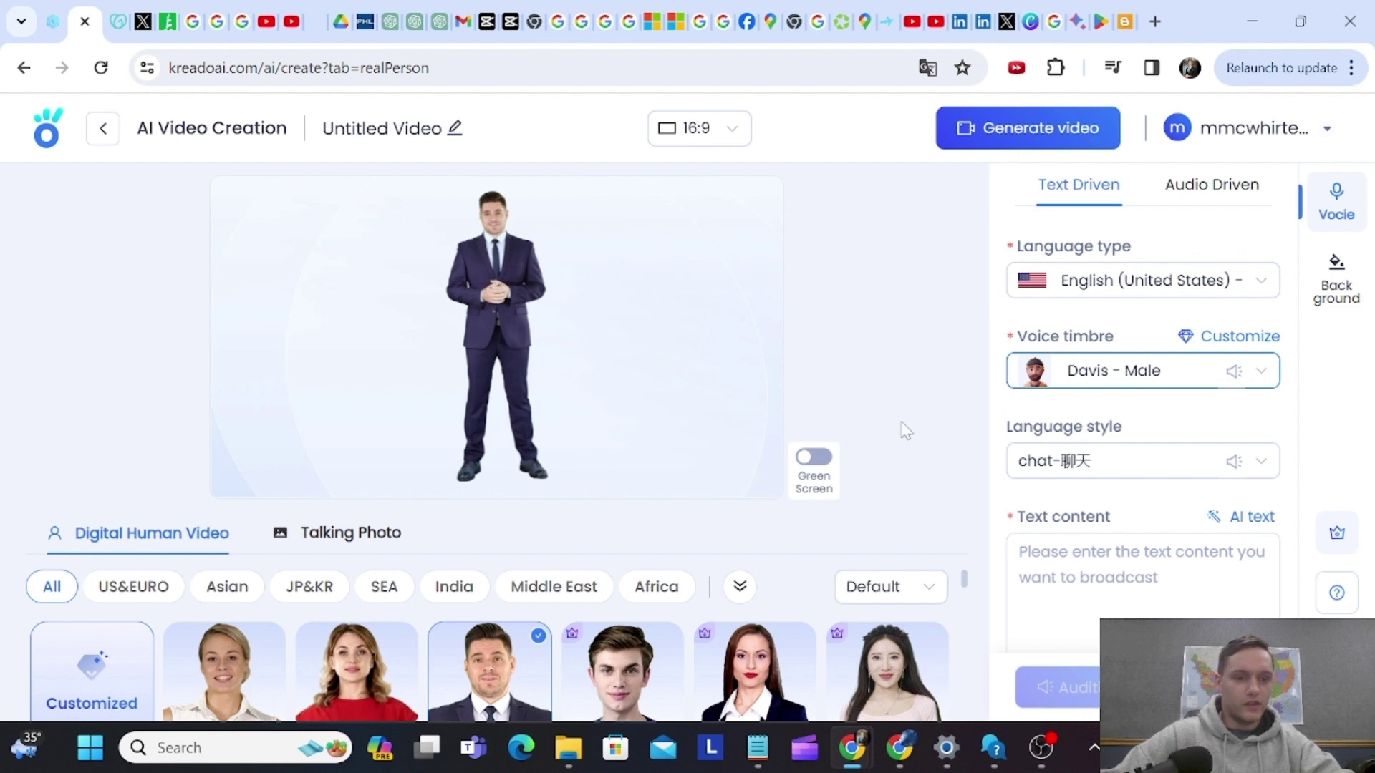
# Paste the prepared technology-and-transhumanism paragraph into the Text content script box.
pyautogui.click(1122, 578)
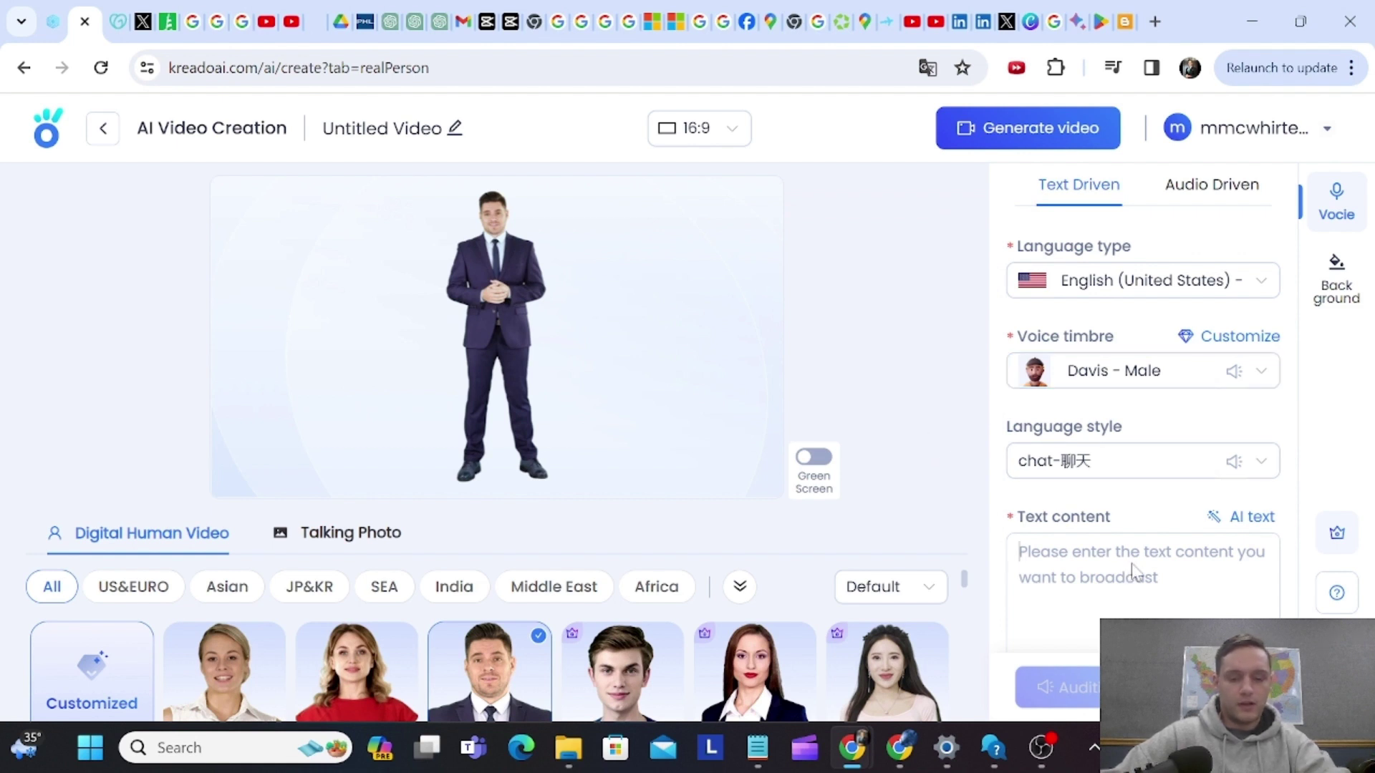
pyautogui.hotkey('ctrl', 'v')
pyautogui.scroll(3, 1133, 537)
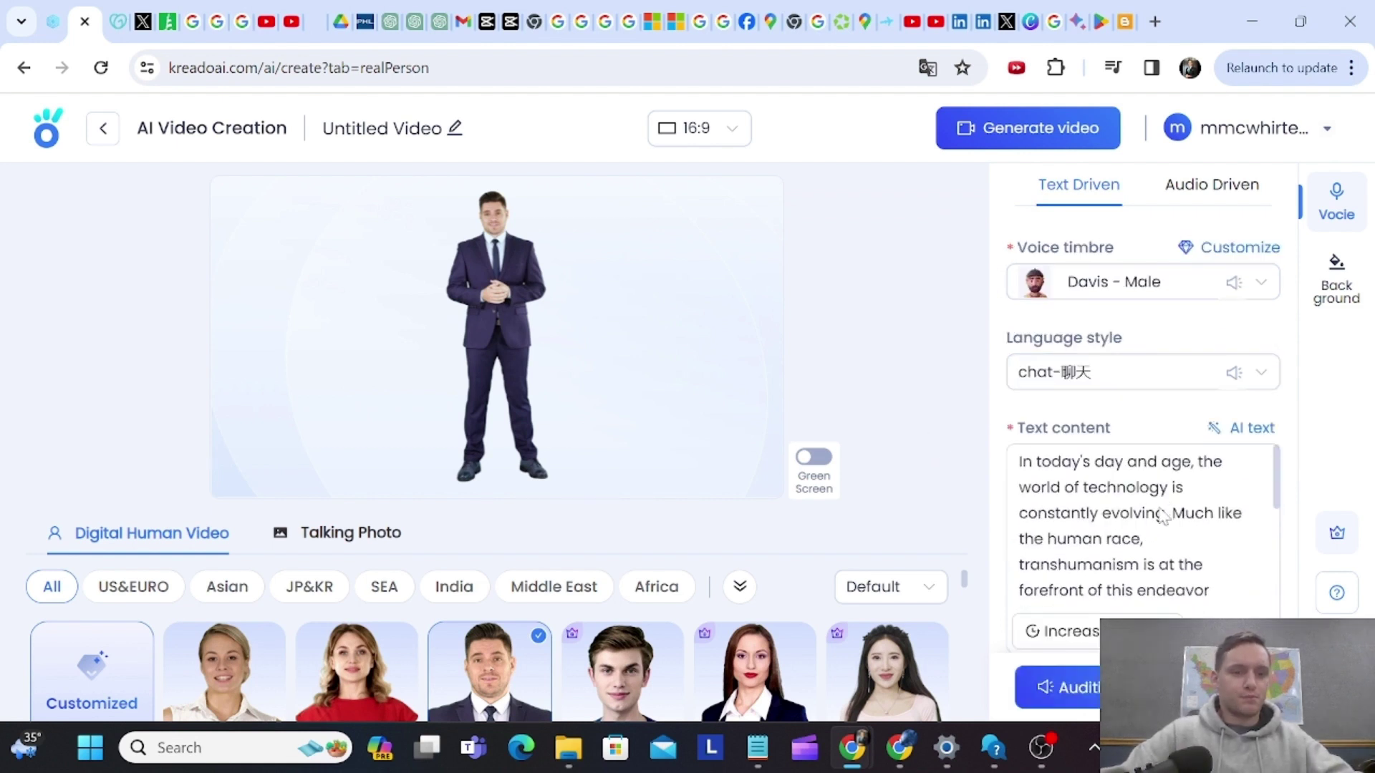
pyautogui.scroll(-3, 1134, 537)
pyautogui.moveTo(1027, 128)
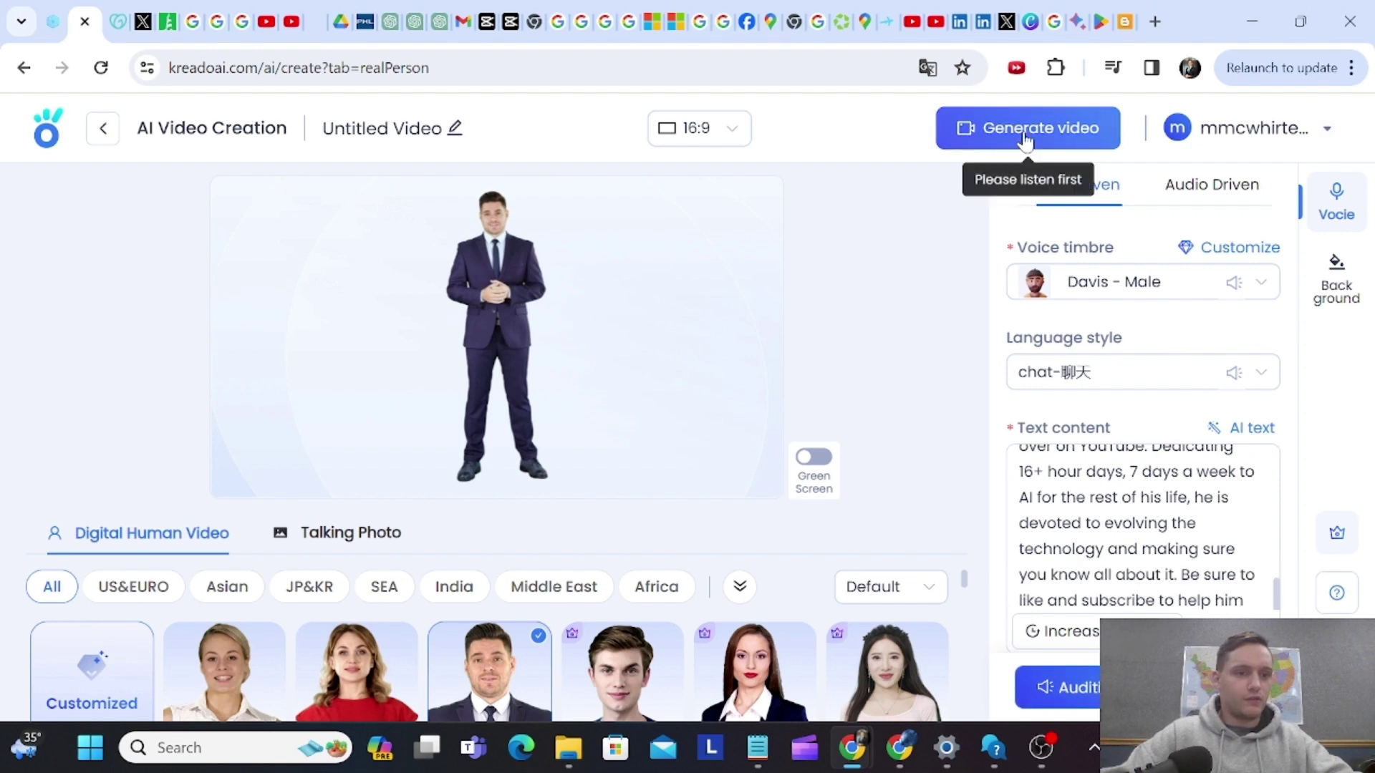
pyautogui.click(1337, 281)
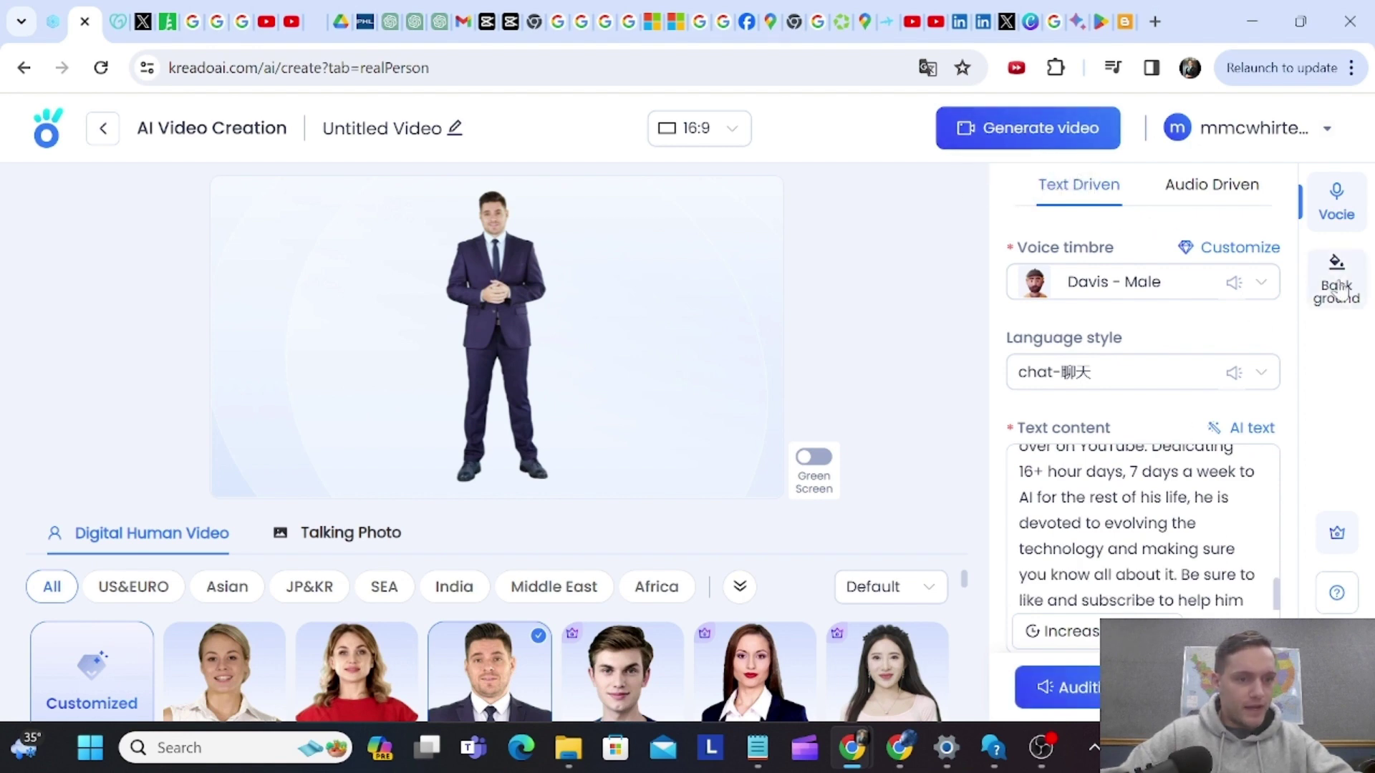
# Enlarge and recentre the avatar on the starry-sky canvas, then return to the voice settings.
pyautogui.moveTo(510, 379); pyautogui.dragTo(512, 408)
pyautogui.moveTo(598, 269)
pyautogui.mouseDown()
pyautogui.moveTo(654, 212)
pyautogui.moveTo(595, 275)
pyautogui.mouseUp()
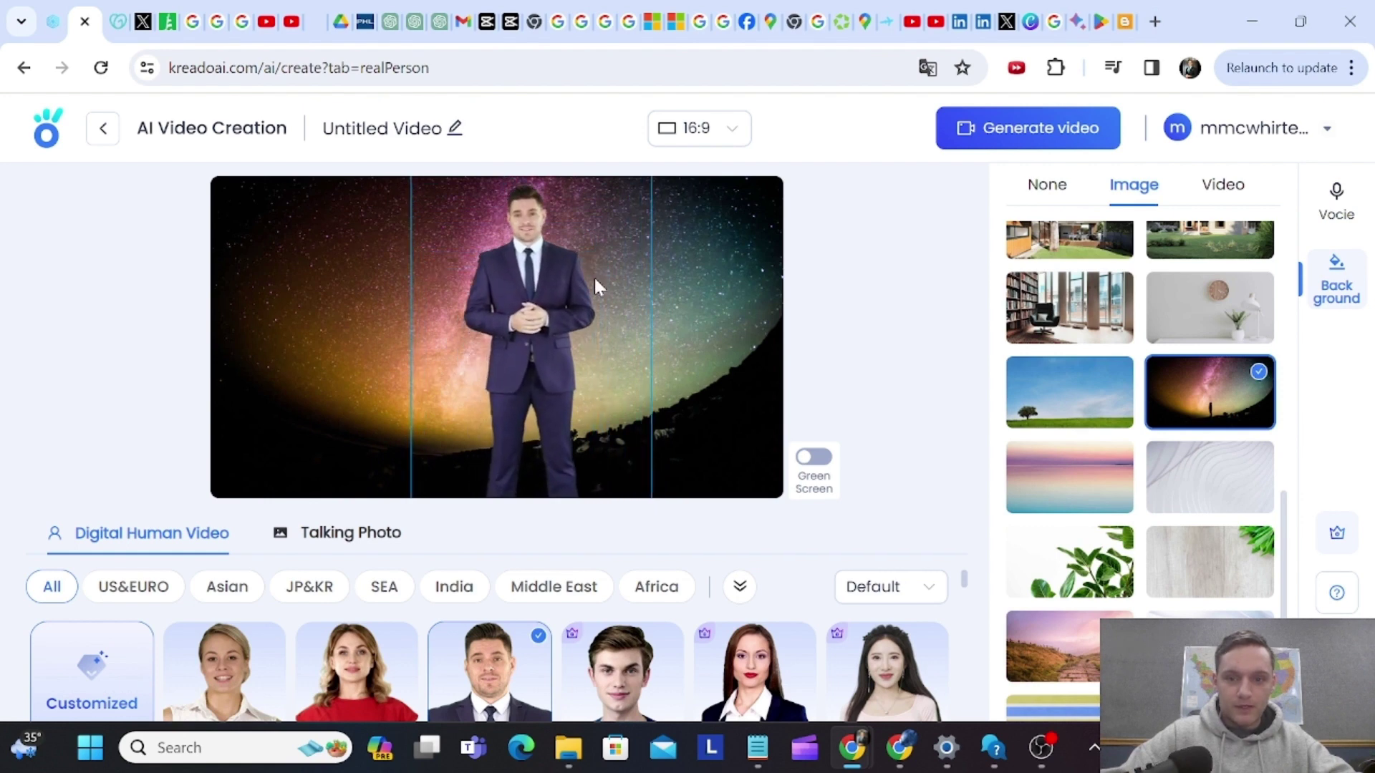
pyautogui.moveTo(522, 389); pyautogui.dragTo(549, 408)
pyautogui.moveTo(623, 273); pyautogui.dragTo(668, 227)
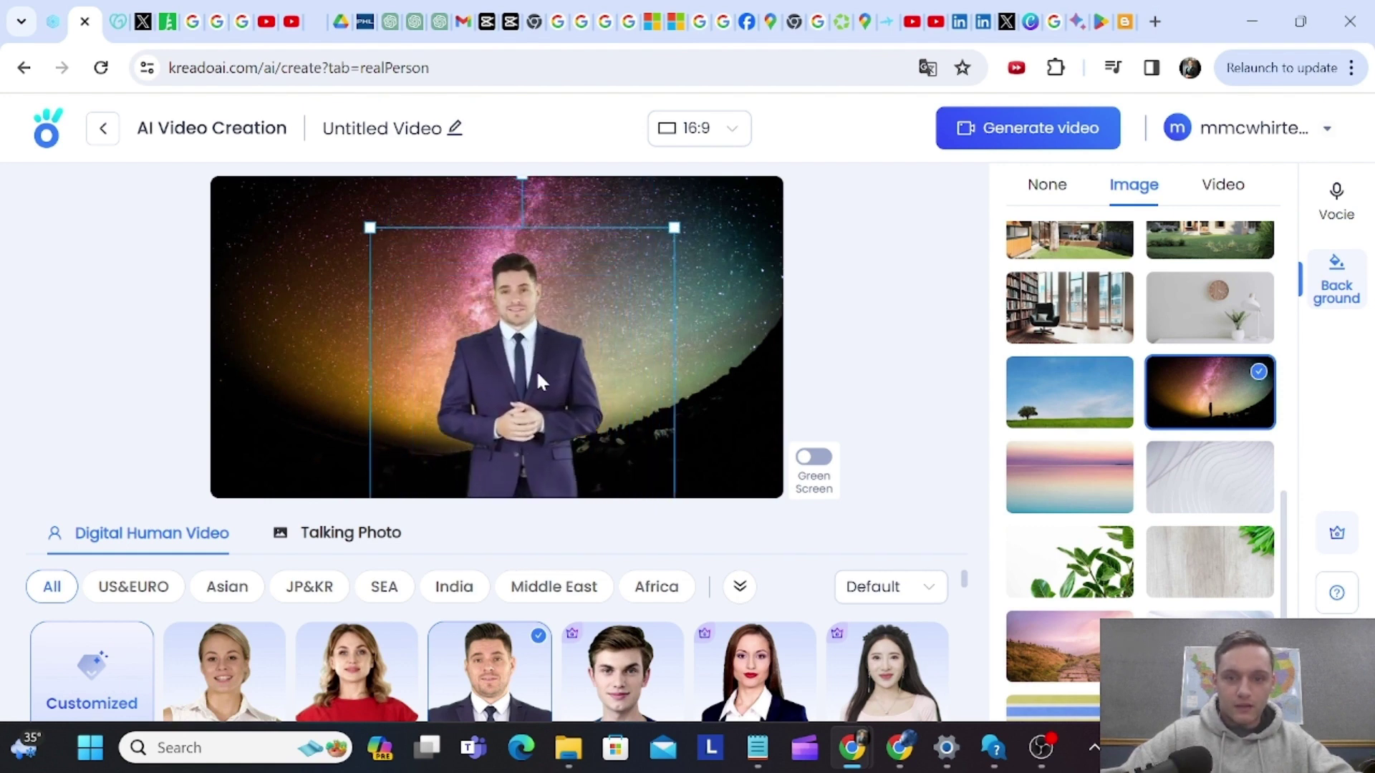
pyautogui.moveTo(537, 370); pyautogui.dragTo(532, 371)
pyautogui.click(1058, 157)
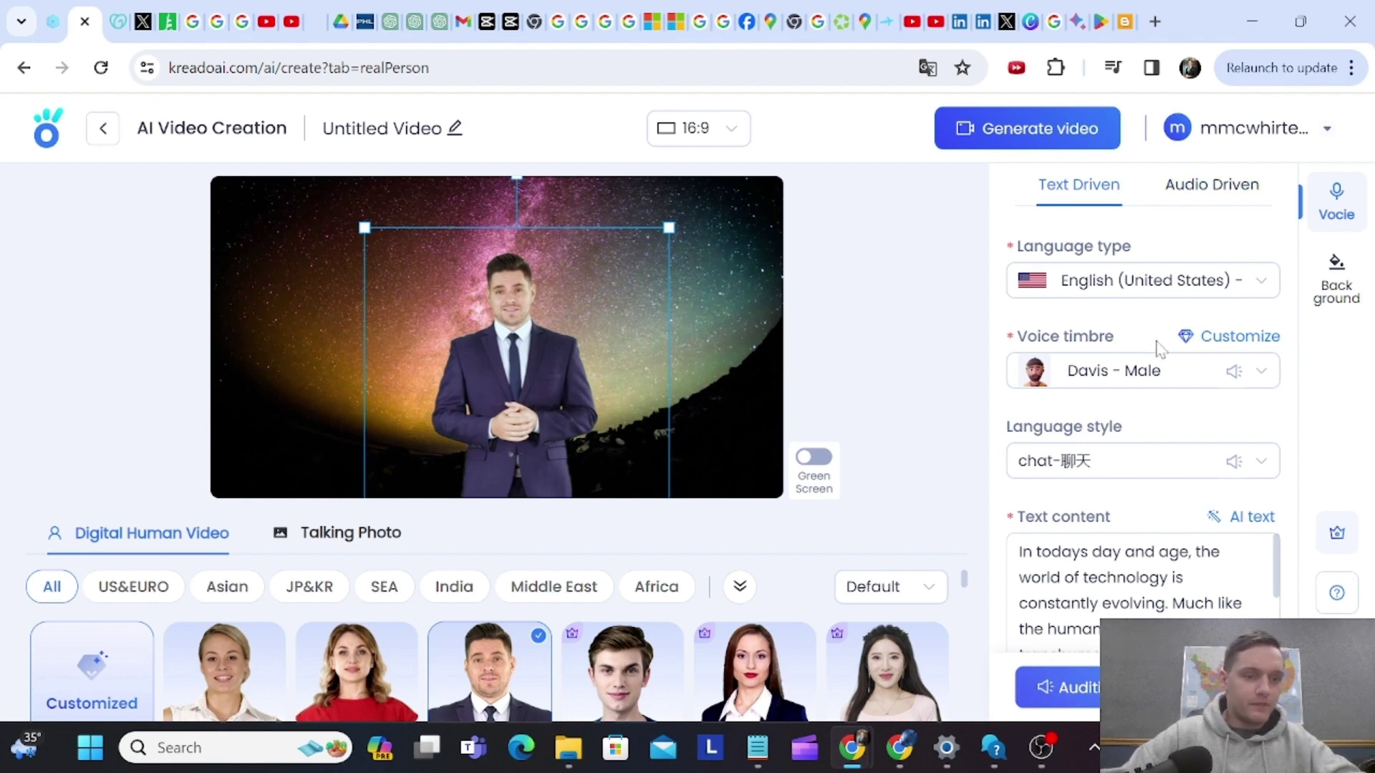
pyautogui.scroll(-3, 417, 638)
pyautogui.scroll(-2, 418, 638)
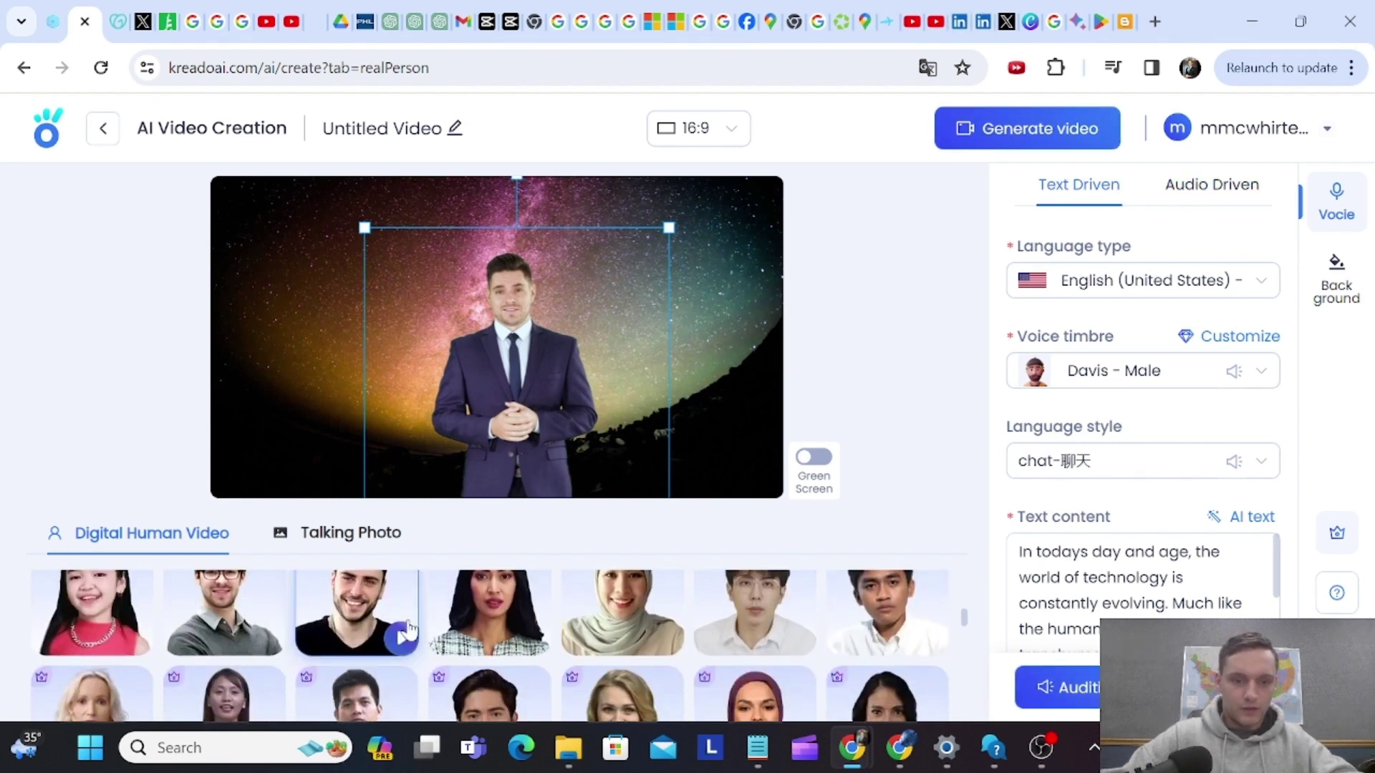
pyautogui.scroll(-2, 418, 638)
pyautogui.scroll(-2, 417, 639)
pyautogui.scroll(-2, 420, 634)
pyautogui.scroll(-2, 419, 634)
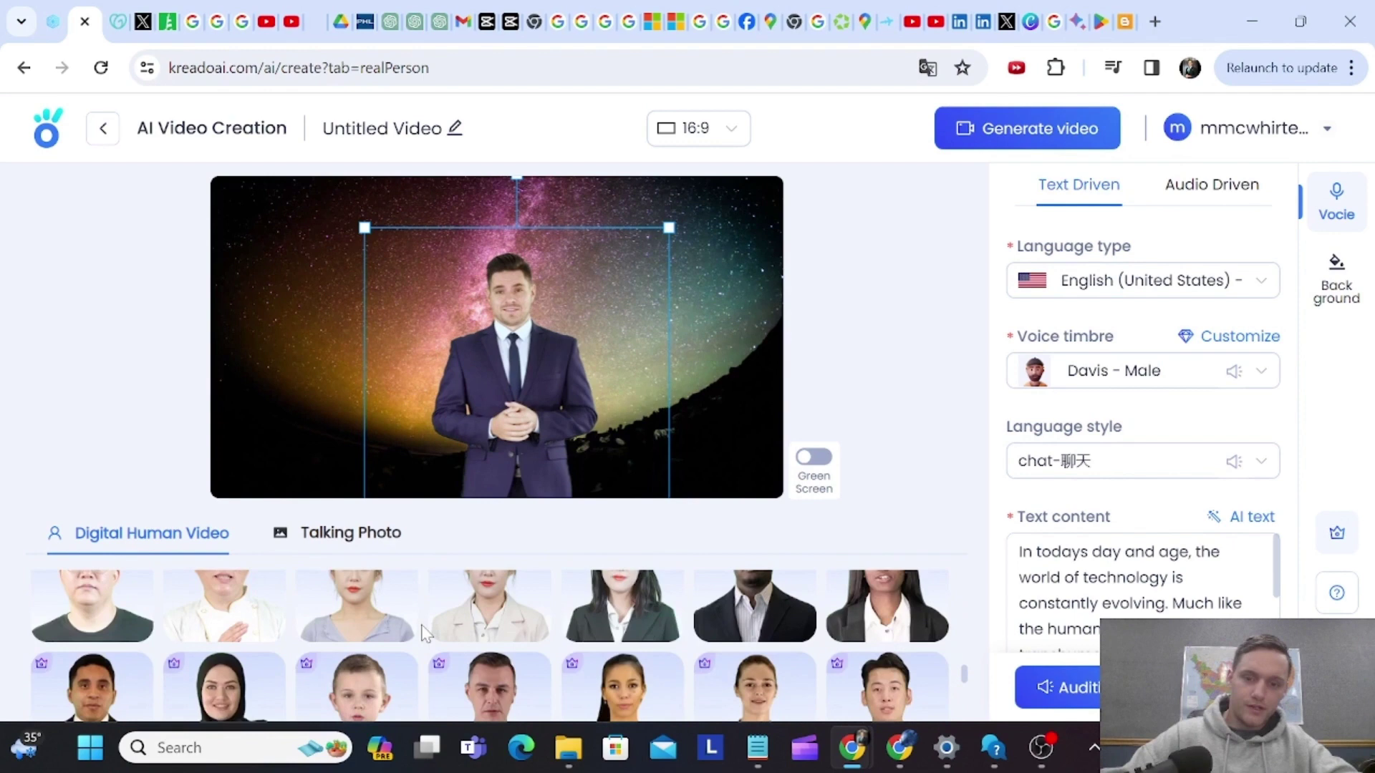
pyautogui.scroll(-2, 424, 644)
pyautogui.scroll(-2, 432, 653)
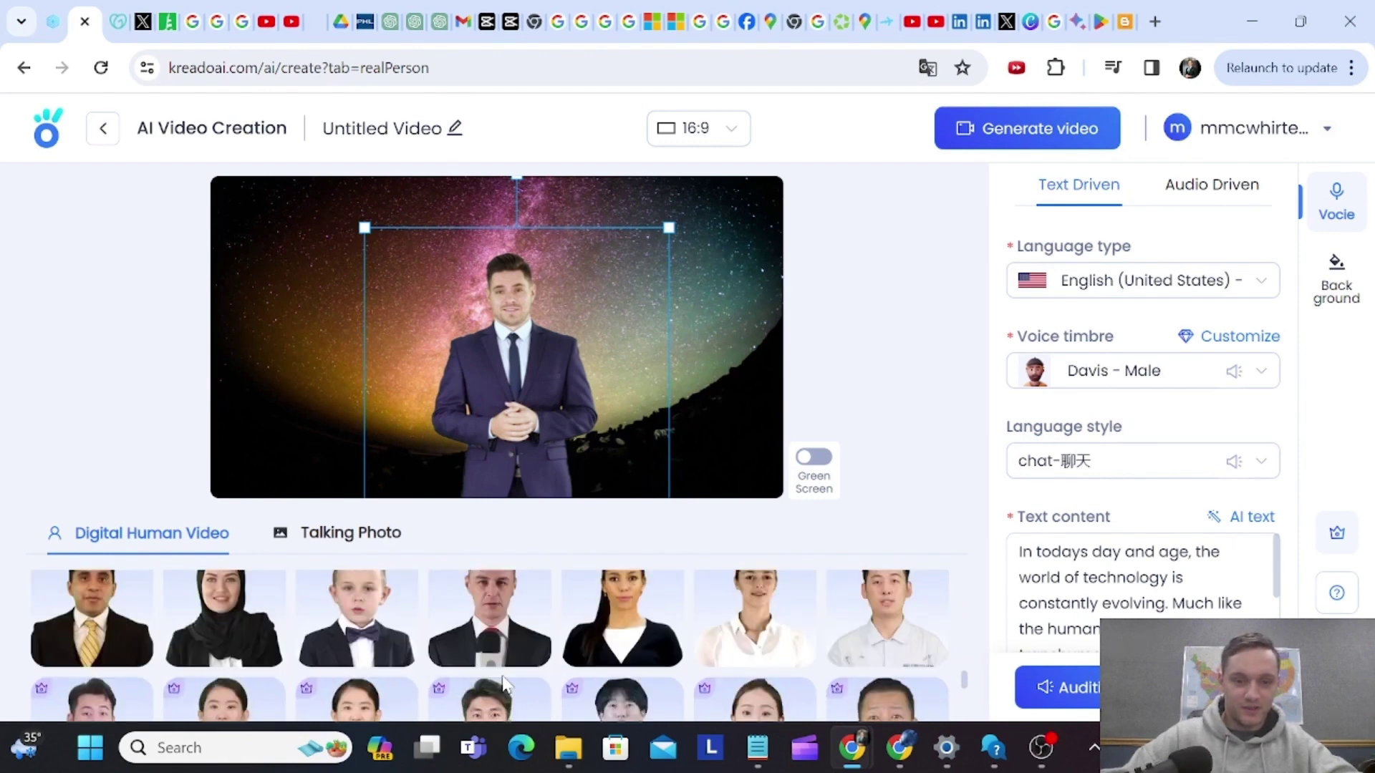
pyautogui.scroll(-2, 537, 667)
pyautogui.scroll(5, 687, 656)
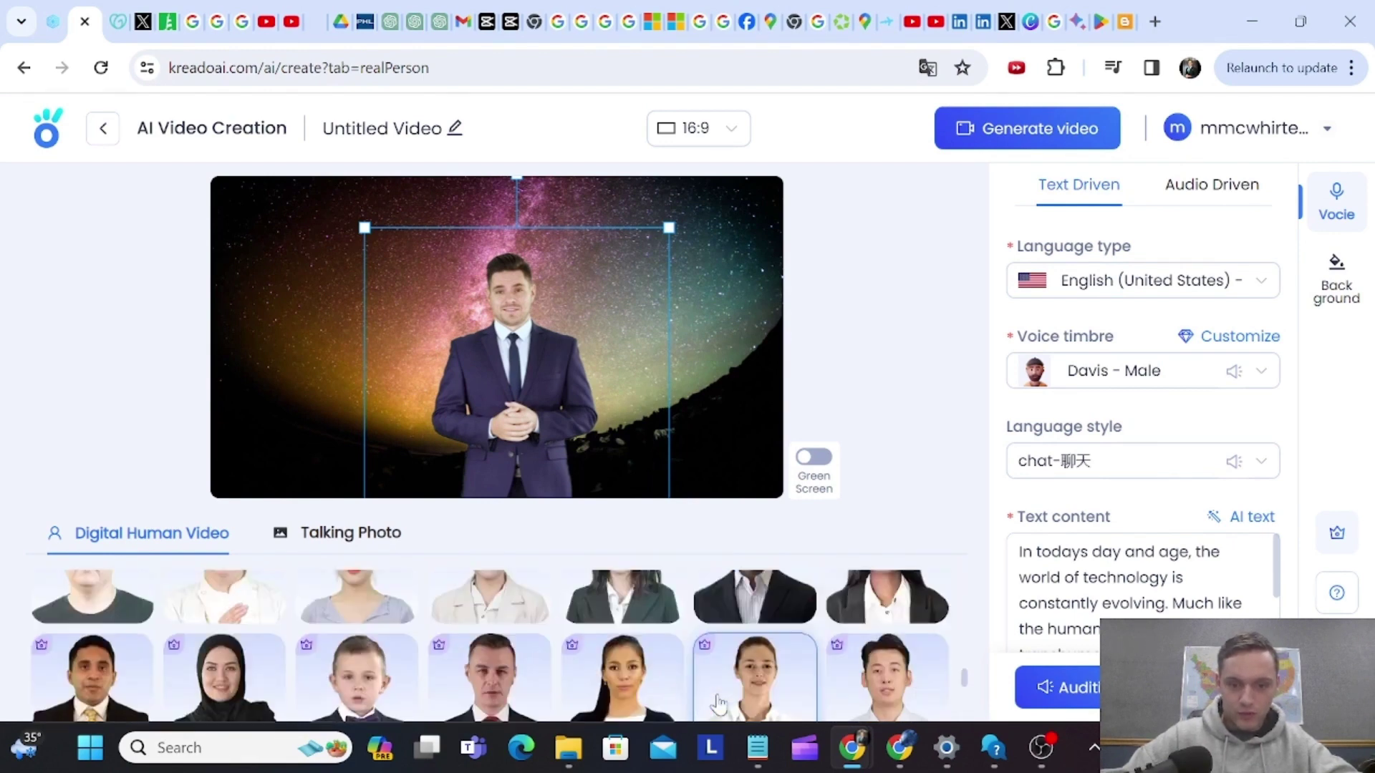
pyautogui.scroll(10, 658, 609)
# Browse the avatar tag filter list before generating the video.
pyautogui.click(741, 588)
pyautogui.scroll(-1, 650, 629)
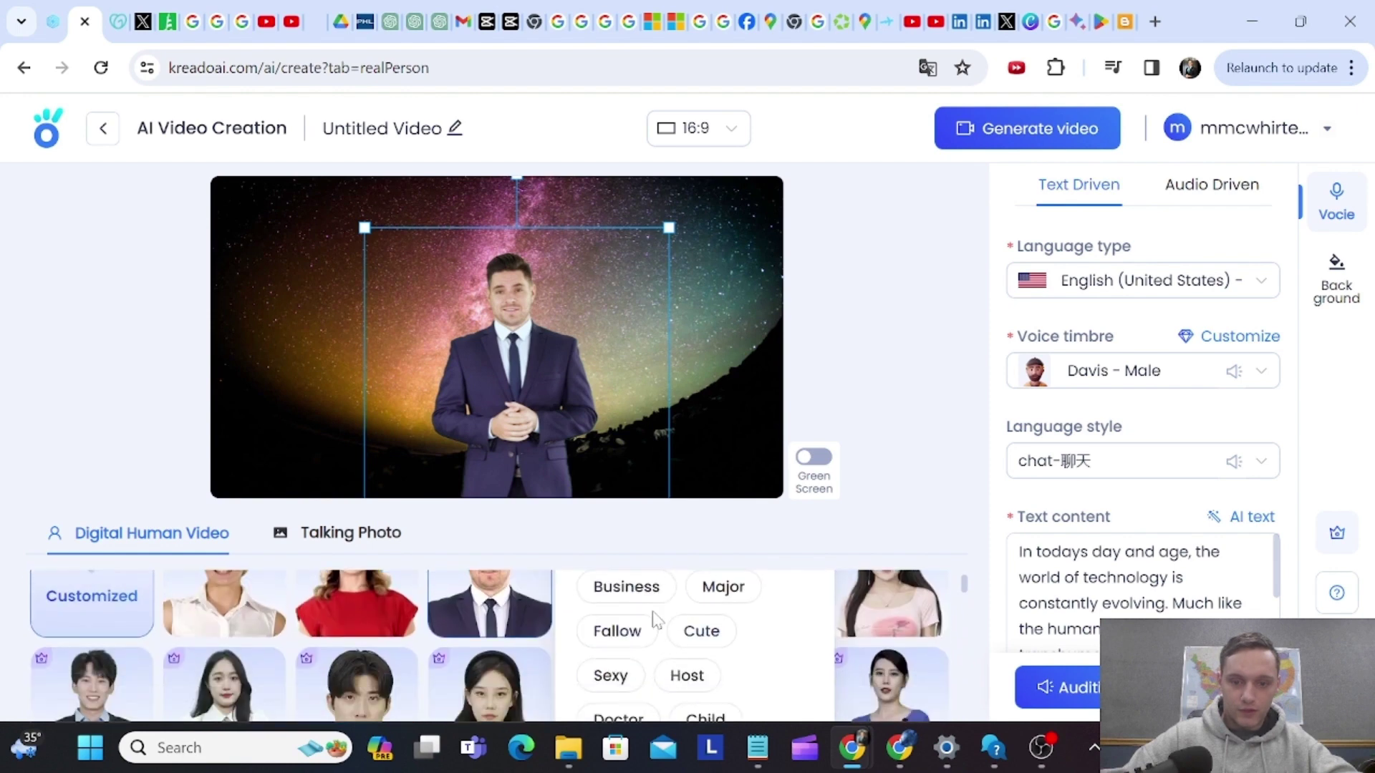
pyautogui.scroll(-2, 674, 654)
pyautogui.scroll(-1, 665, 623)
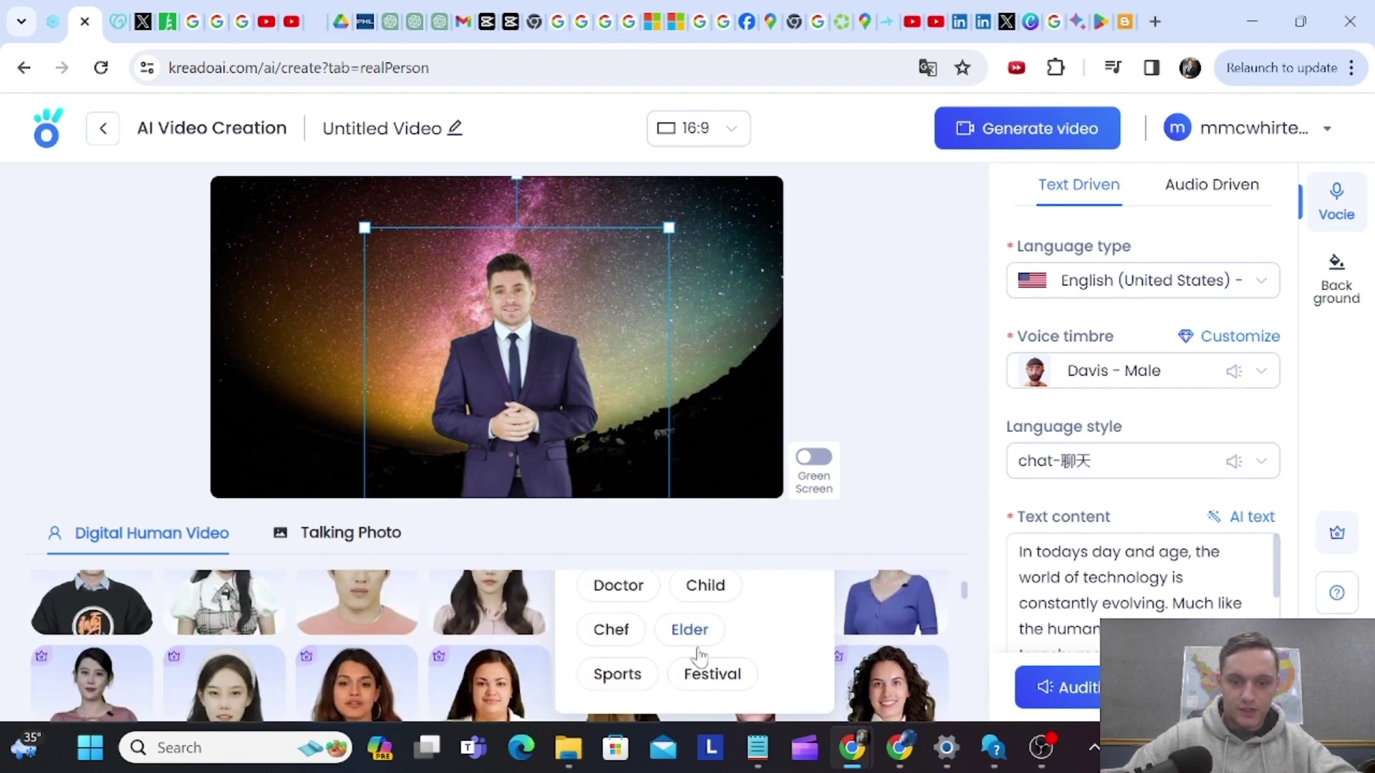
pyautogui.scroll(-2, 677, 628)
pyautogui.scroll(5, 656, 630)
pyautogui.scroll(2, 537, 623)
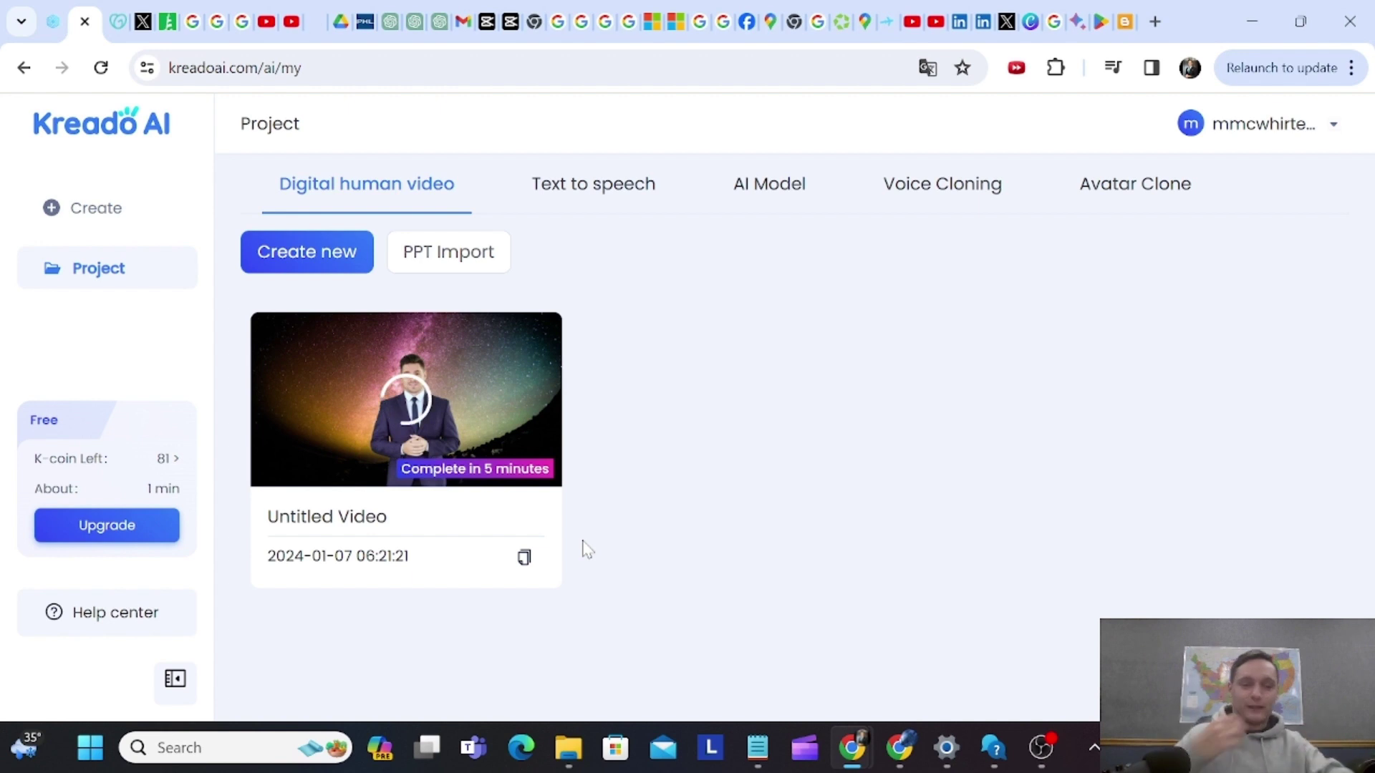
# Open the generated Untitled Video's details to watch it.
pyautogui.click(408, 403)
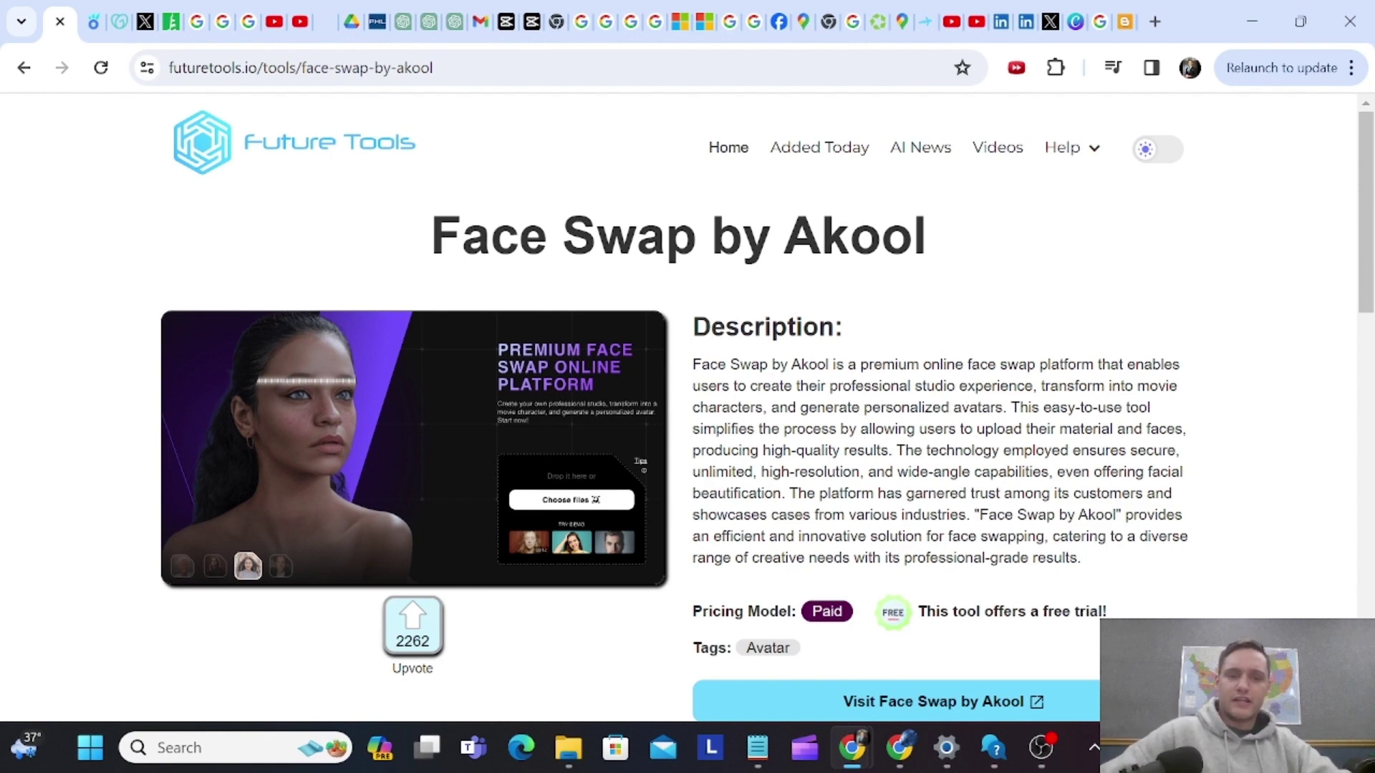
# Visit the Akool Face Swap site and upload the AI TOOLS FOR WINNERS! thumbnail.
pyautogui.click(636, 322)
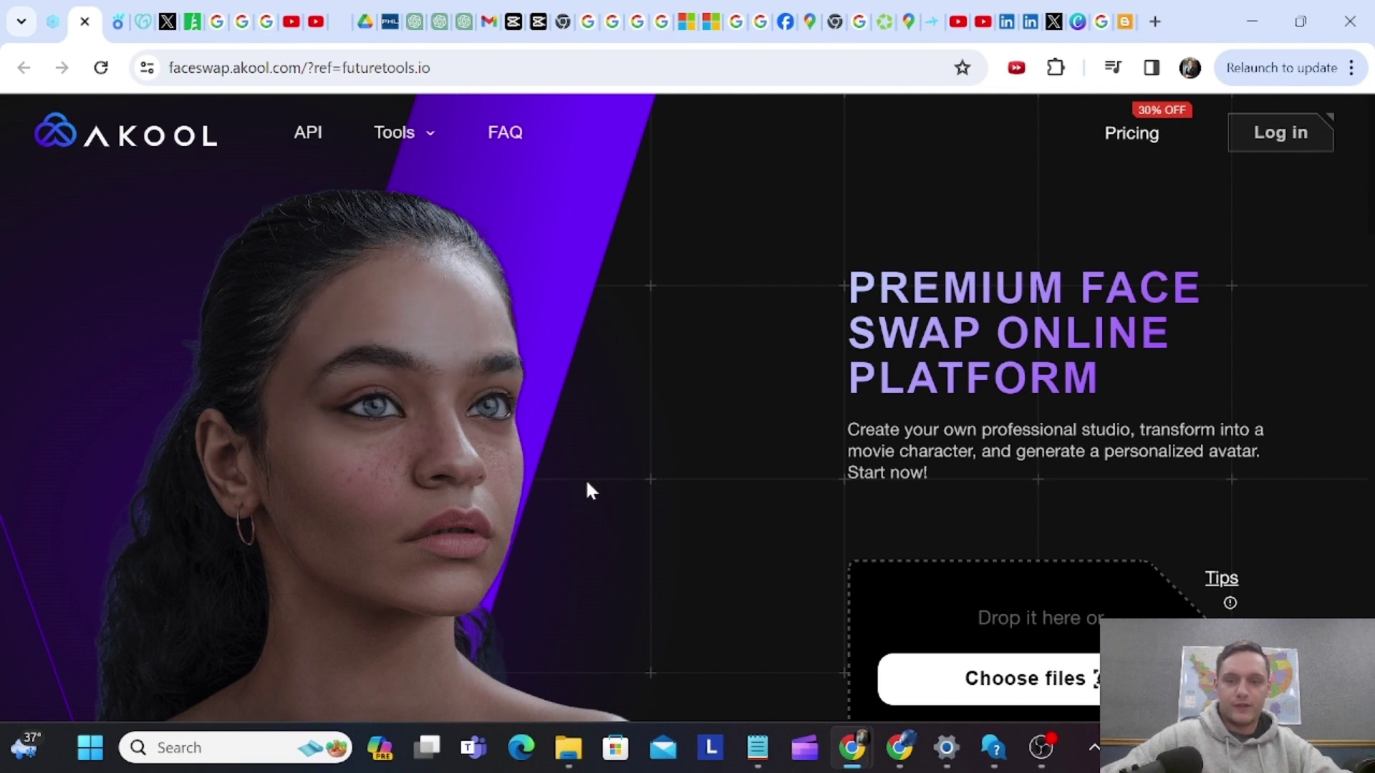
pyautogui.scroll(-3, 1105, 333)
pyautogui.click(1088, 364)
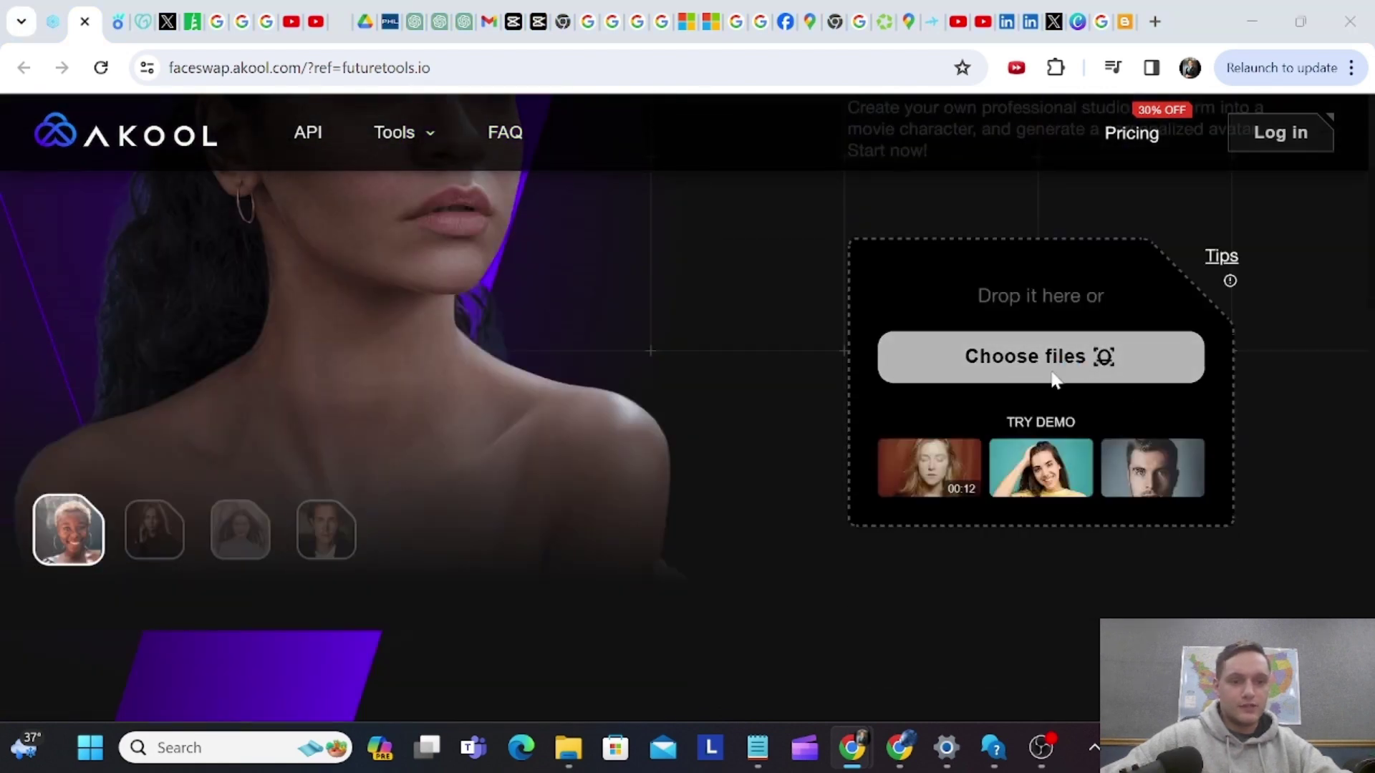
pyautogui.click(354, 288)
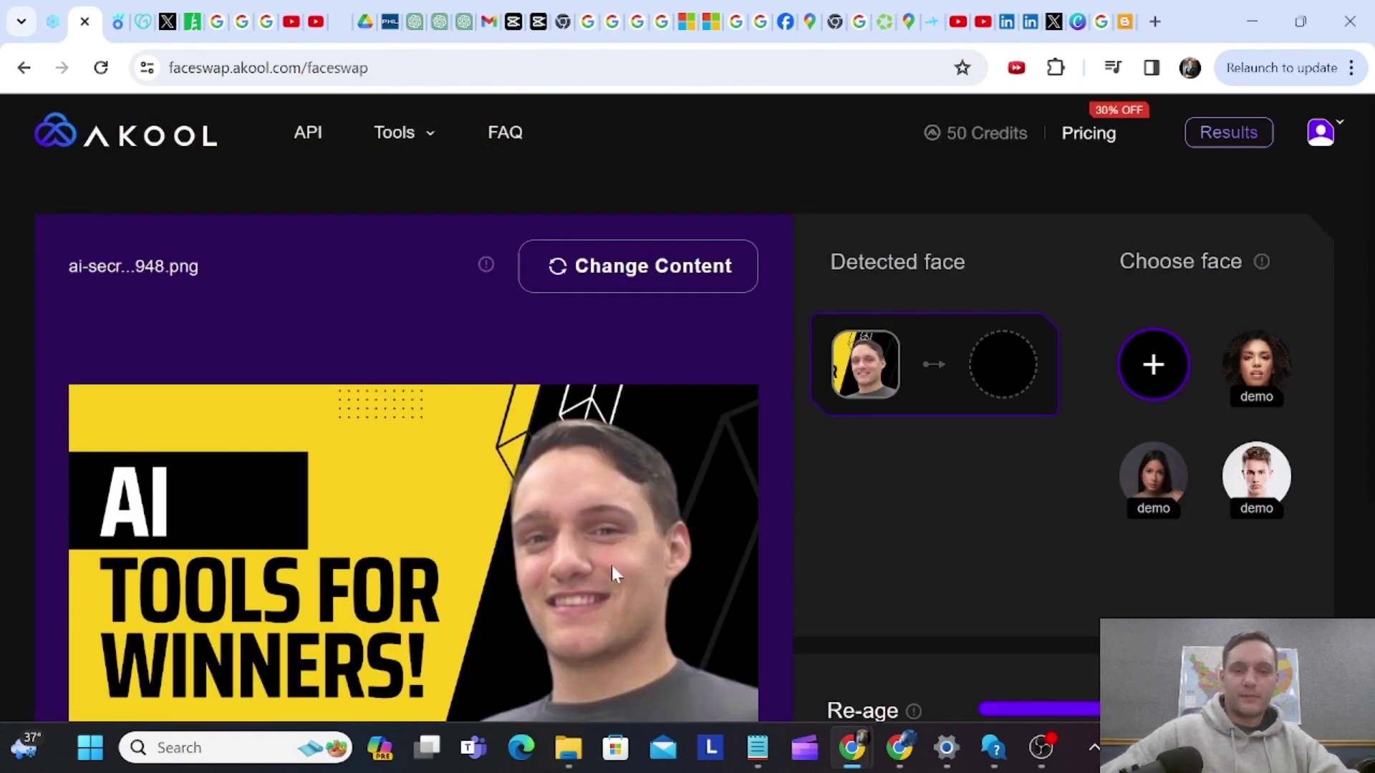
pyautogui.scroll(-1, 1292, 396)
# Use the demo male face re-aged to 30 and run the High Quality Face Swap.
pyautogui.click(1280, 394)
pyautogui.moveTo(1139, 602); pyautogui.dragTo(1290, 605)
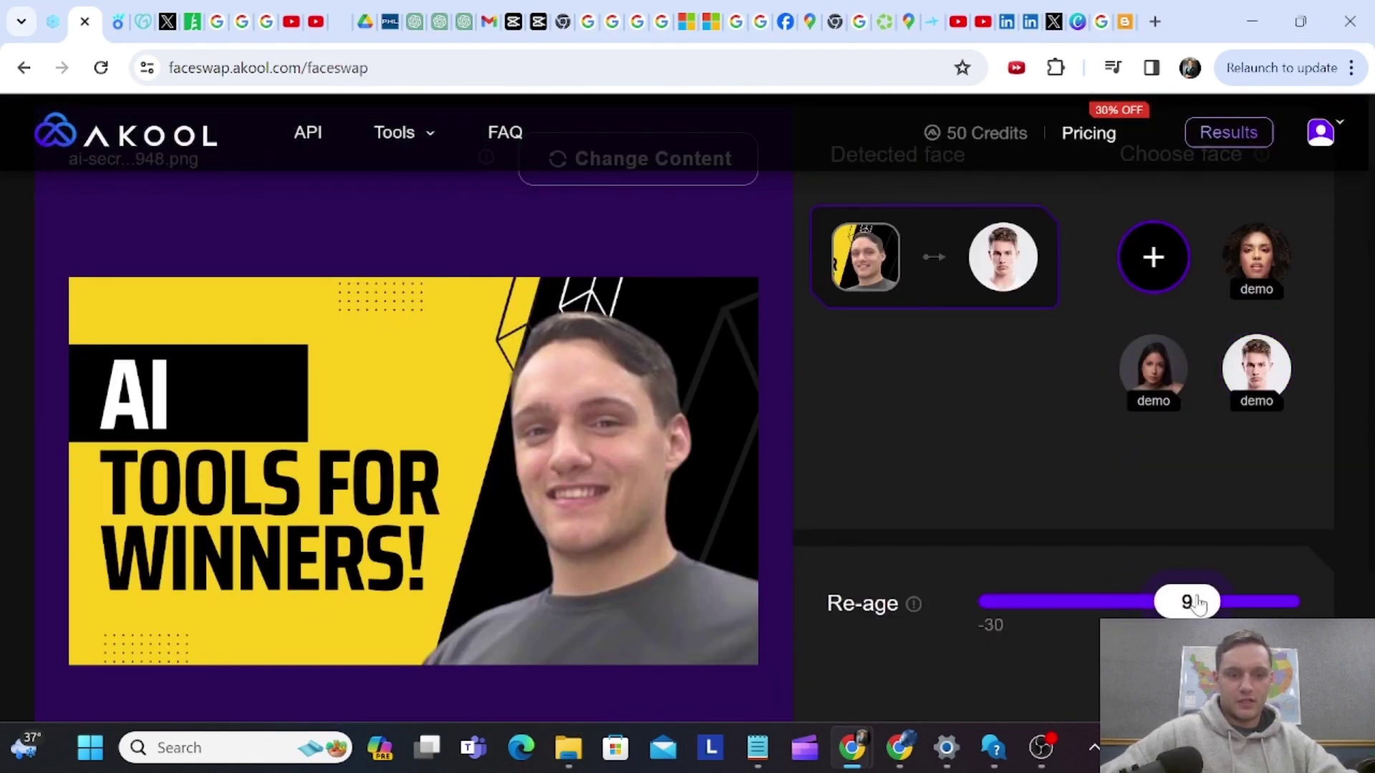
pyautogui.scroll(-2, 1155, 570)
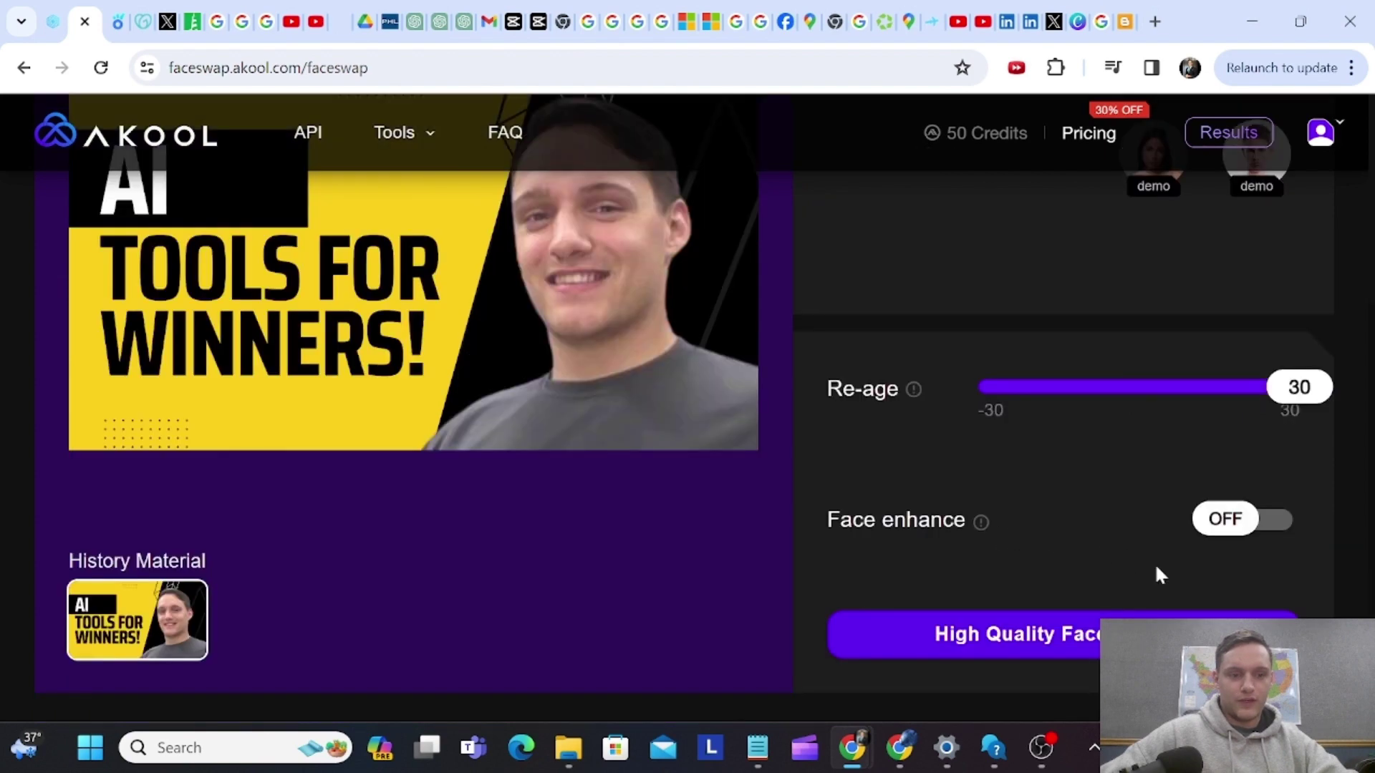
pyautogui.click(1064, 654)
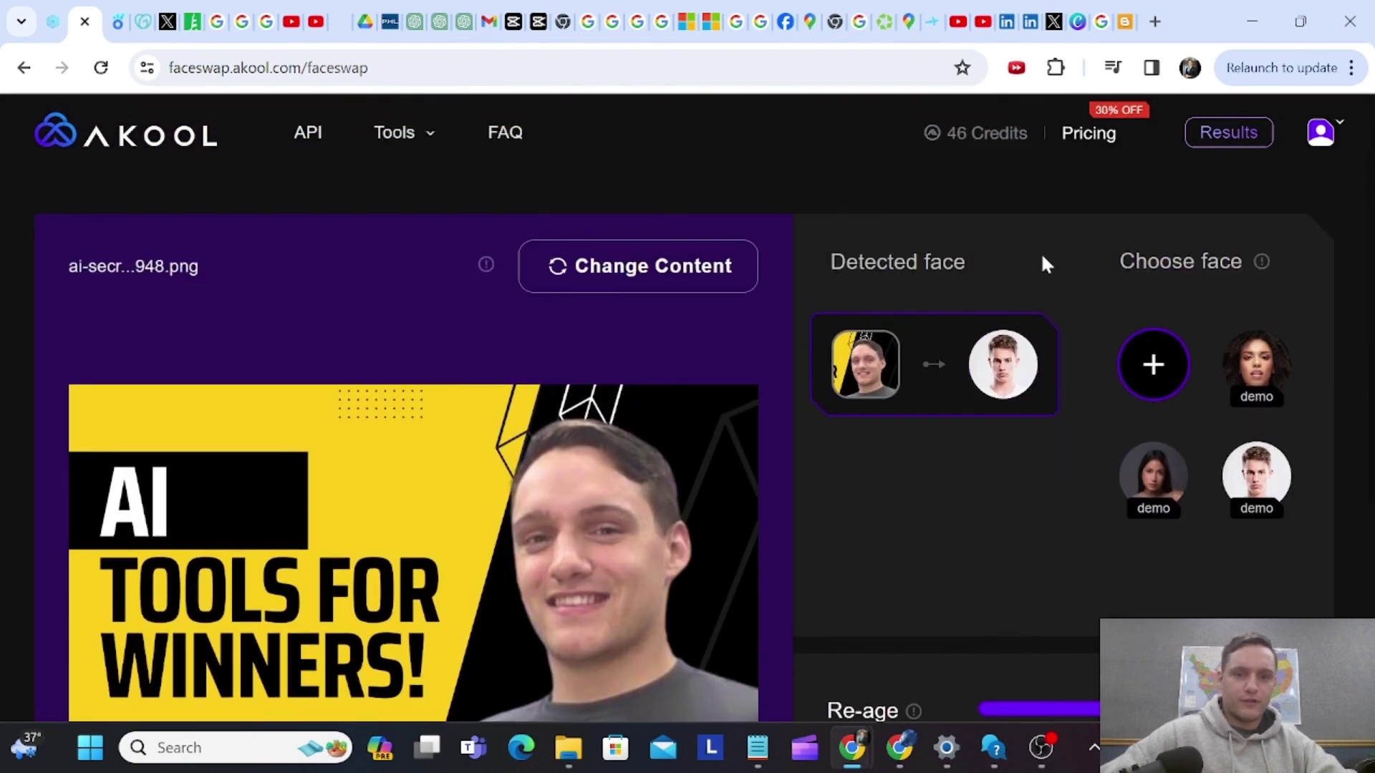
pyautogui.scroll(-1, 301, 457)
pyautogui.scroll(1, 322, 491)
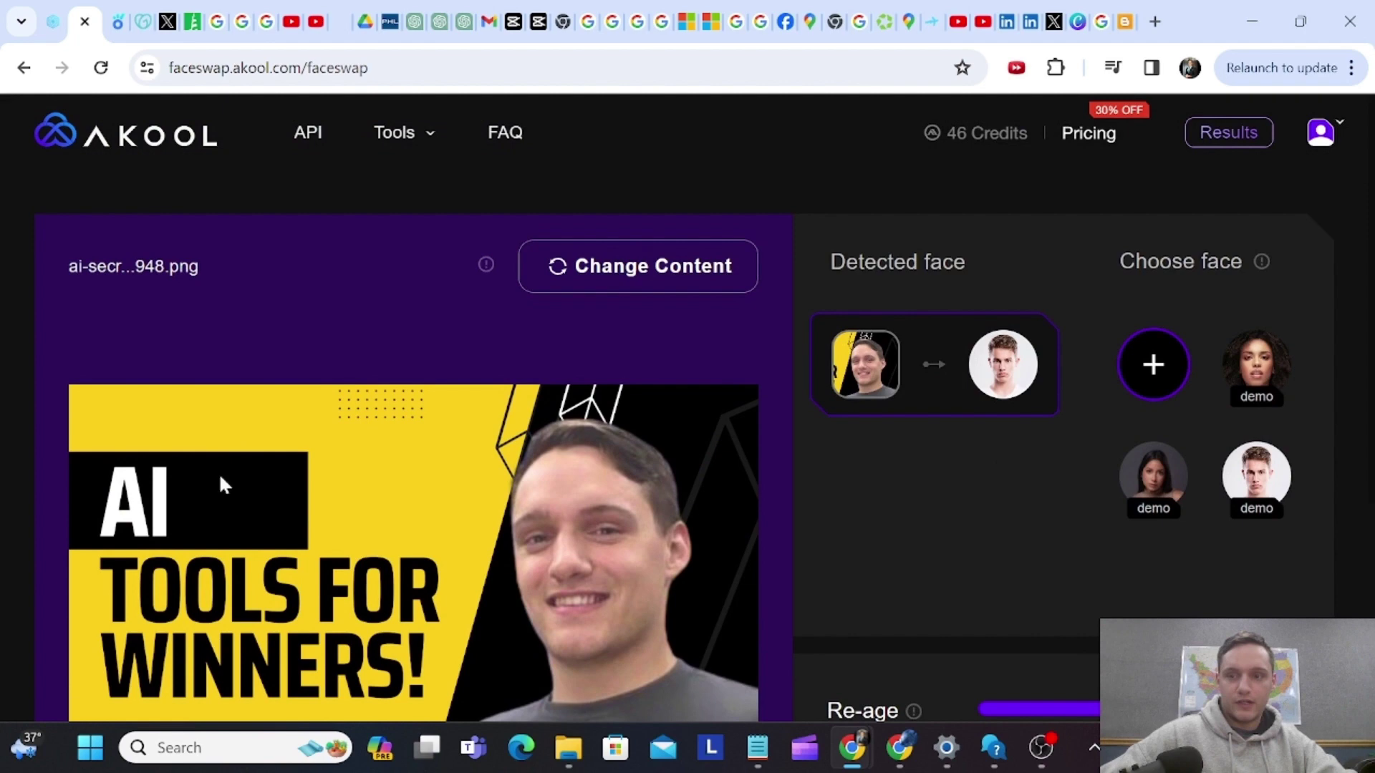
pyautogui.scroll(-3, 870, 657)
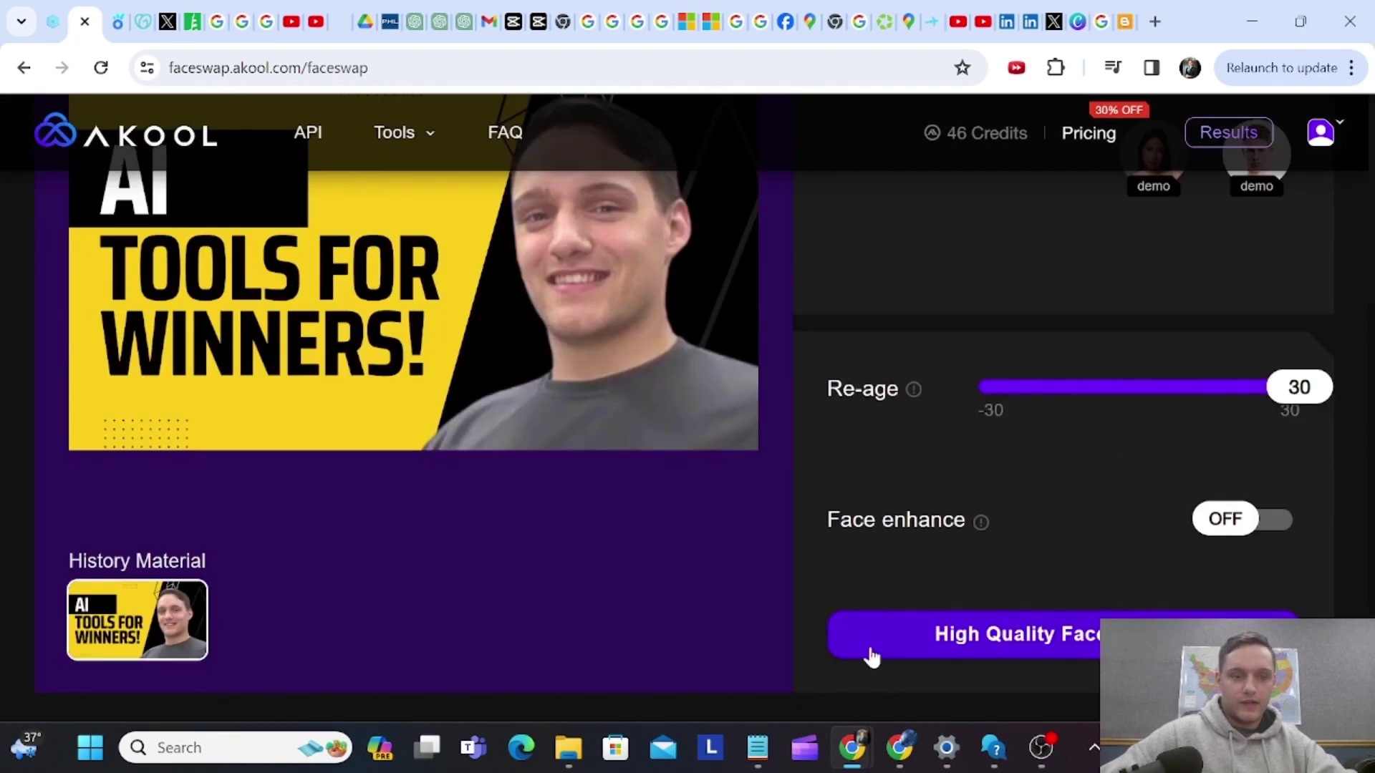
# Inspect the swapped thumbnail in the results viewer, then go back to the Akool home page.
pyautogui.click(1228, 132)
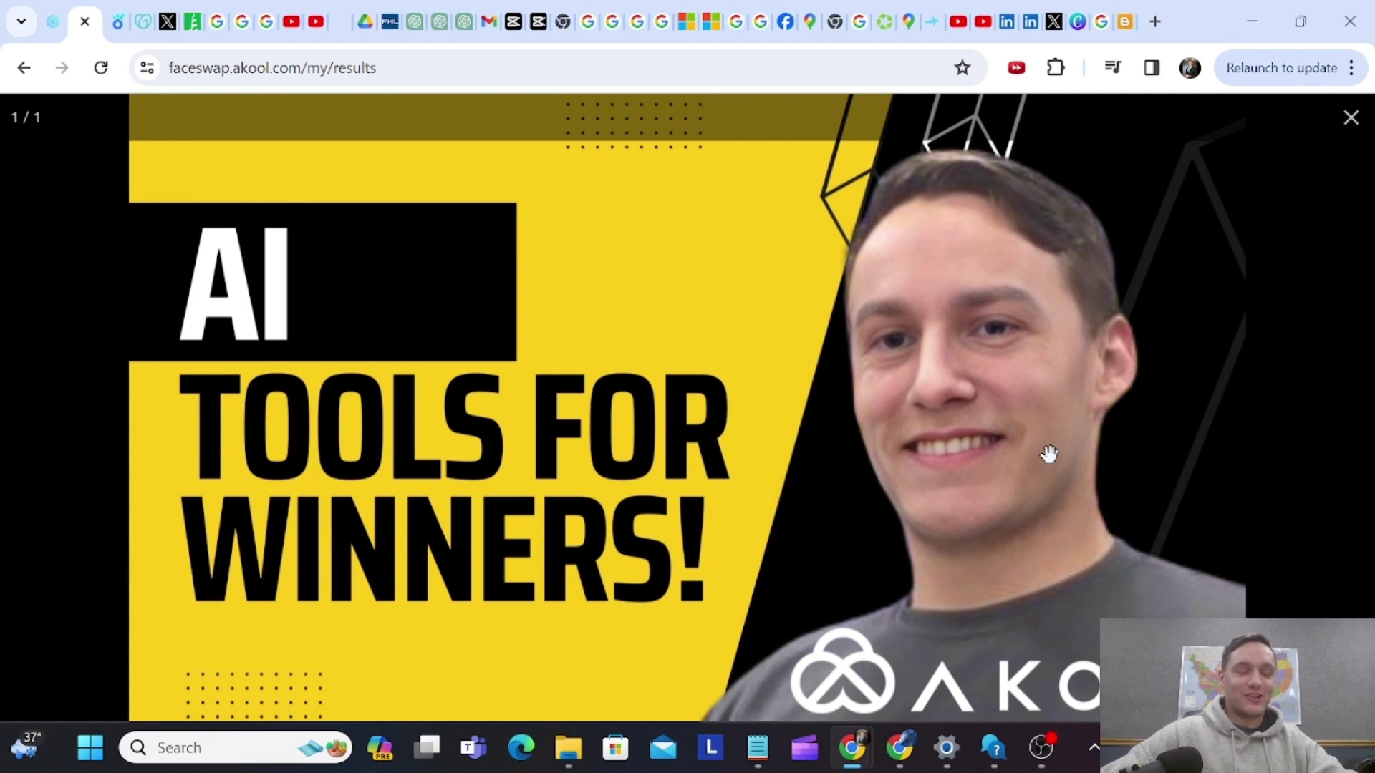
pyautogui.click(1355, 122)
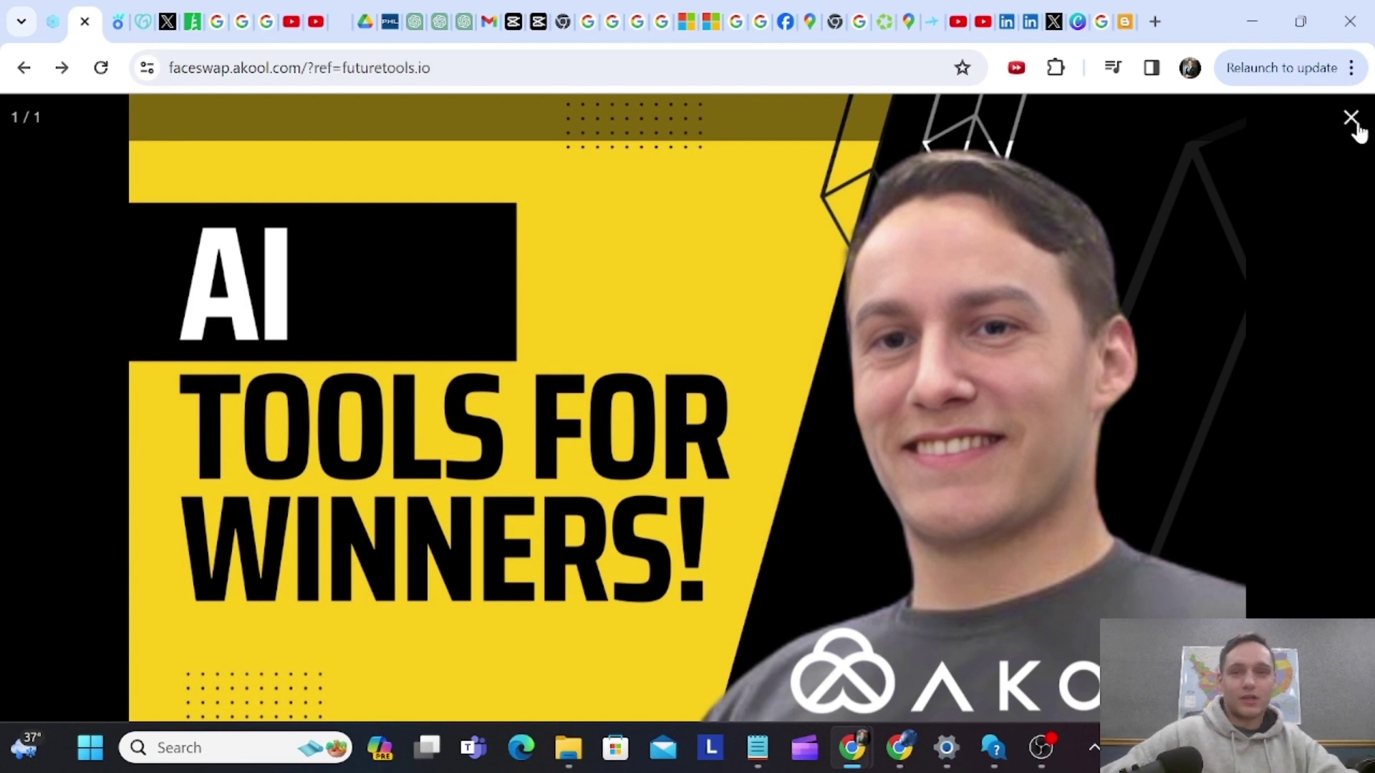
pyautogui.click(1355, 122)
pyautogui.scroll(-3, 1187, 473)
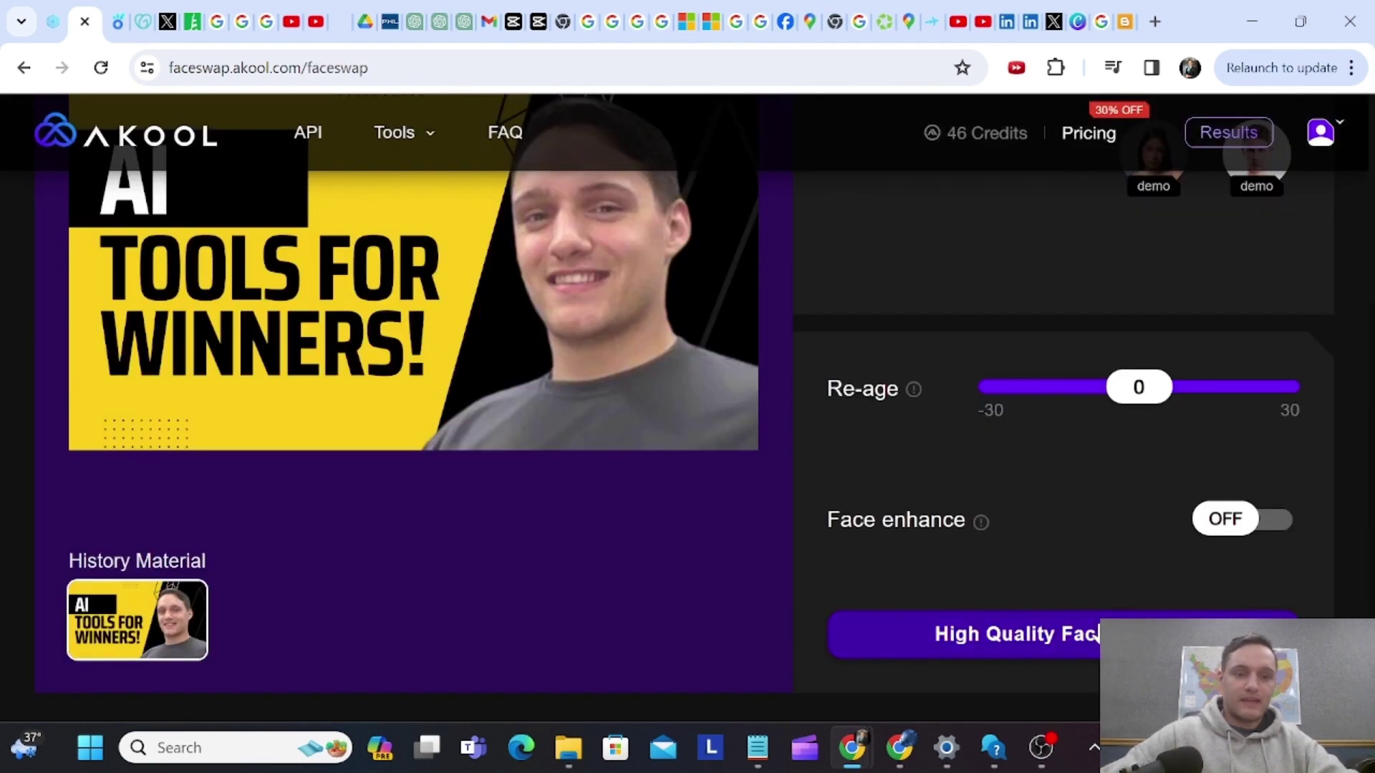
pyautogui.click(1096, 635)
pyautogui.click(1236, 134)
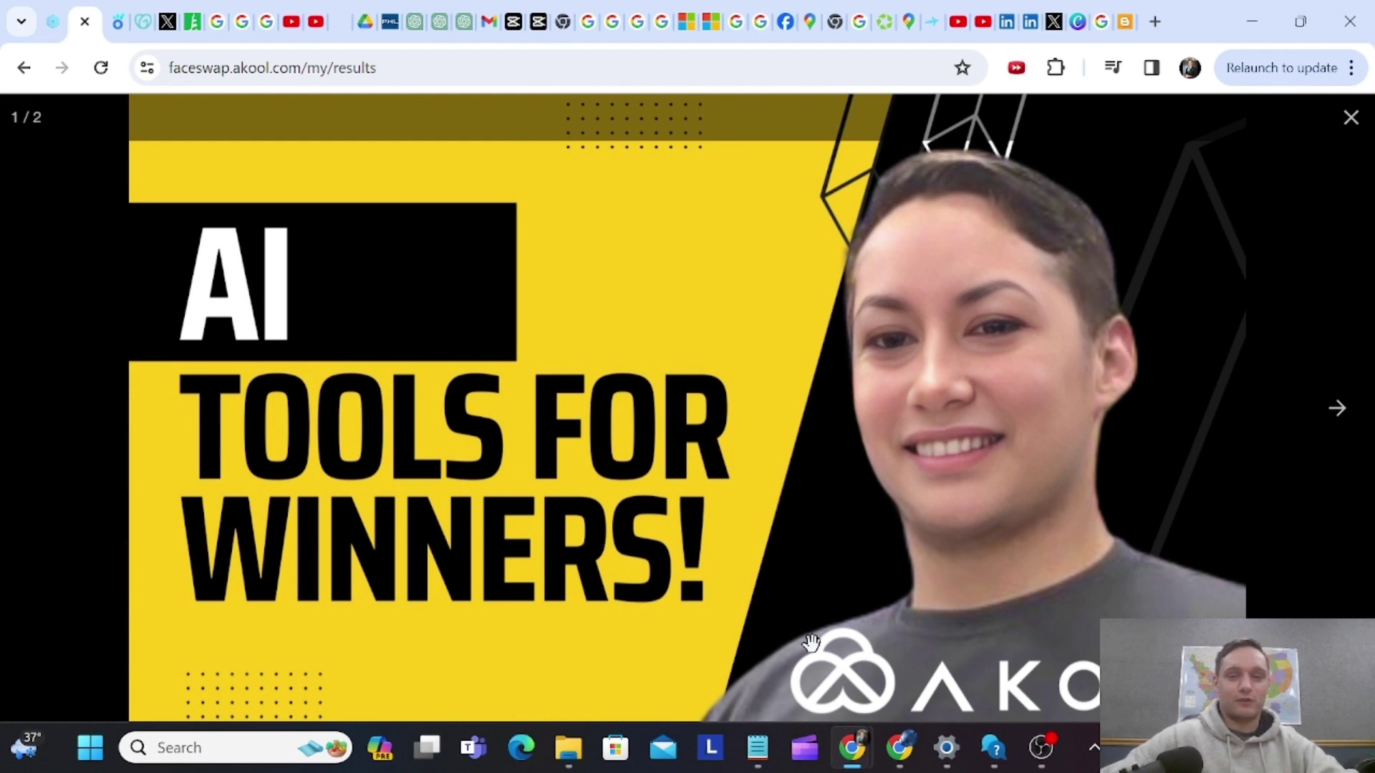
pyautogui.scroll(2, 937, 398)
pyautogui.scroll(2, 1043, 197)
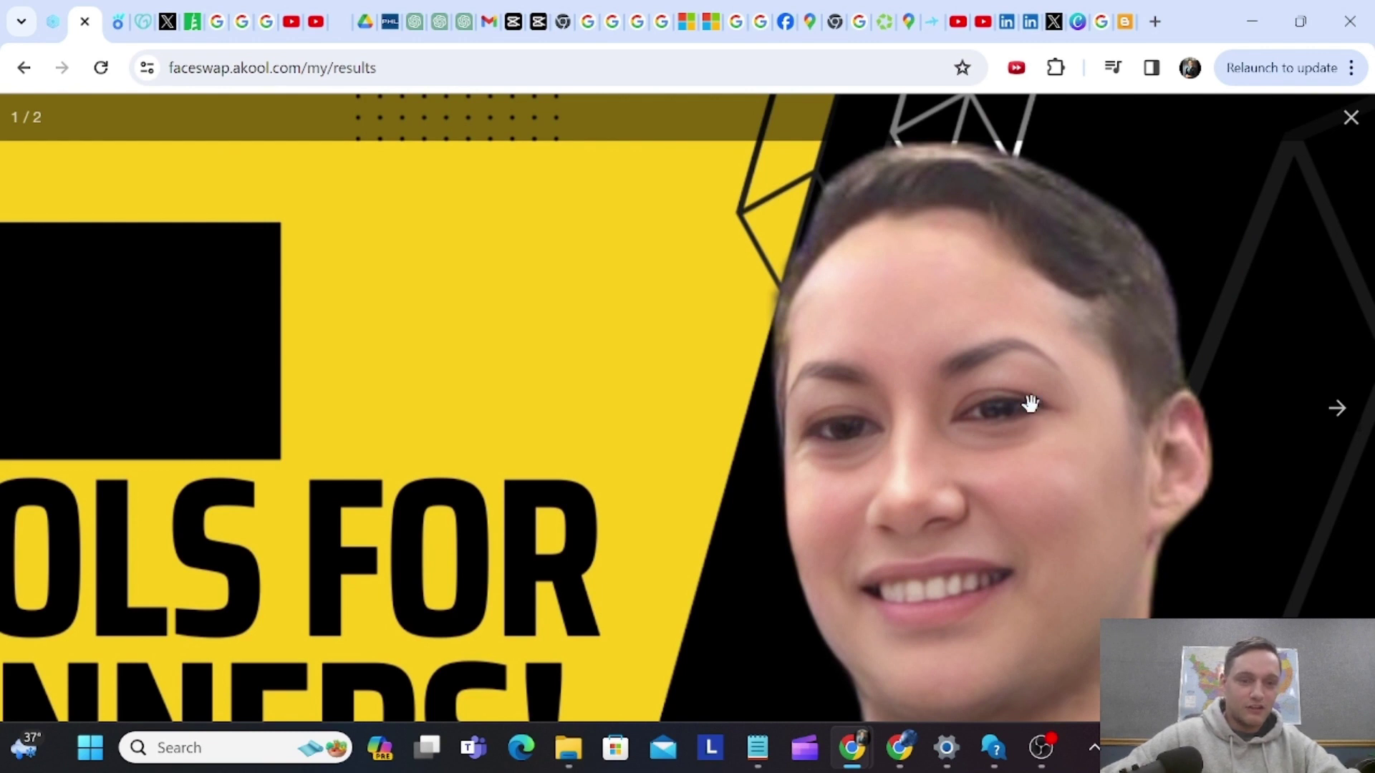
pyautogui.hotkey('alt', 'Left')
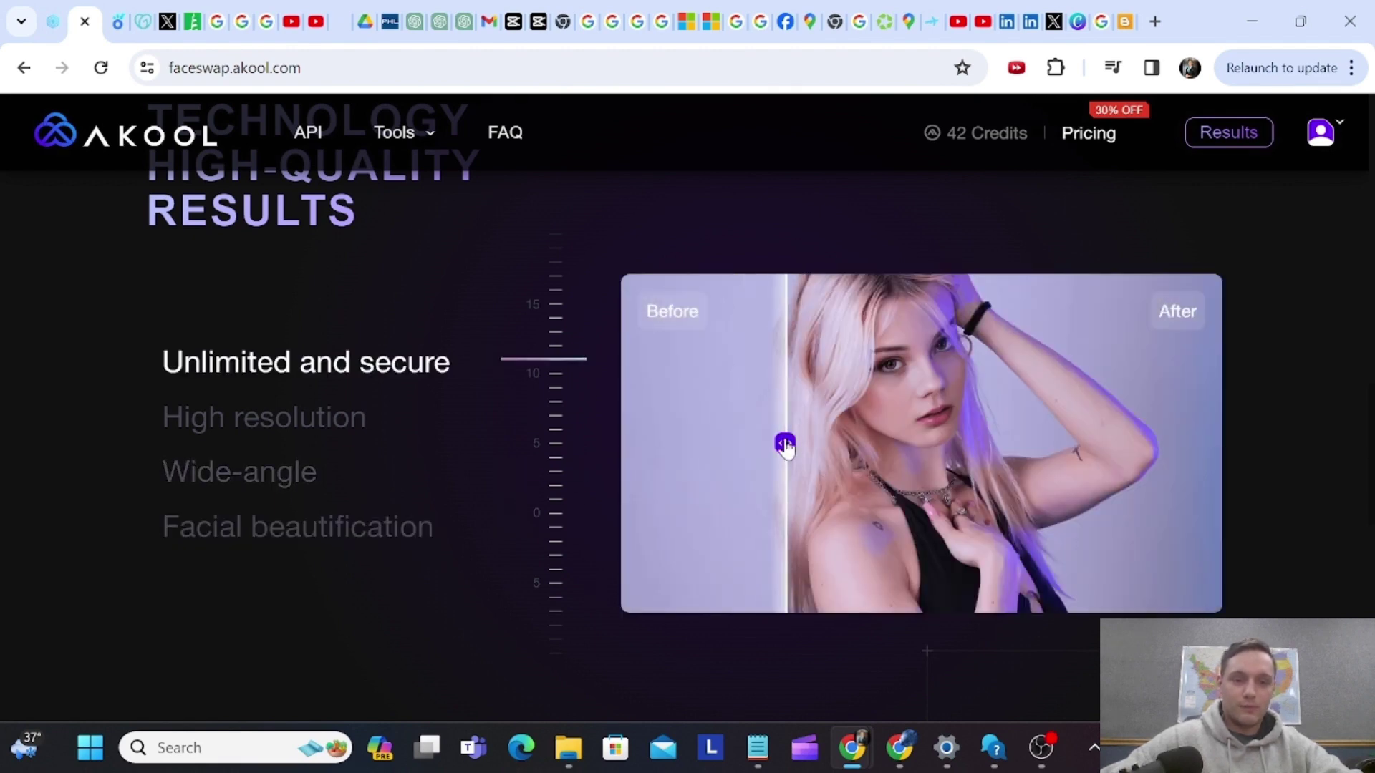
pyautogui.scroll(-5, 870, 323)
pyautogui.scroll(-3, 871, 322)
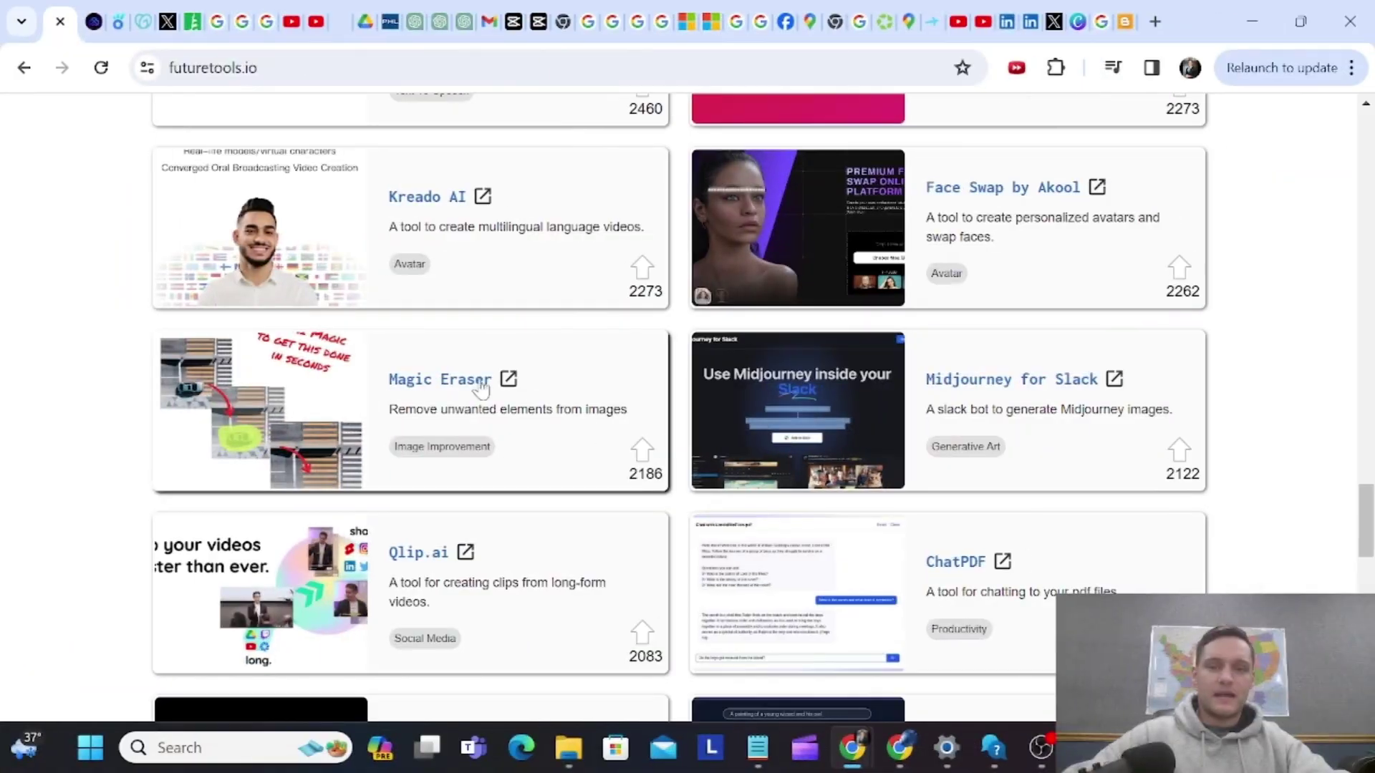
# Open the Magic Eraser tool from the Future Tools list.
pyautogui.click(403, 383)
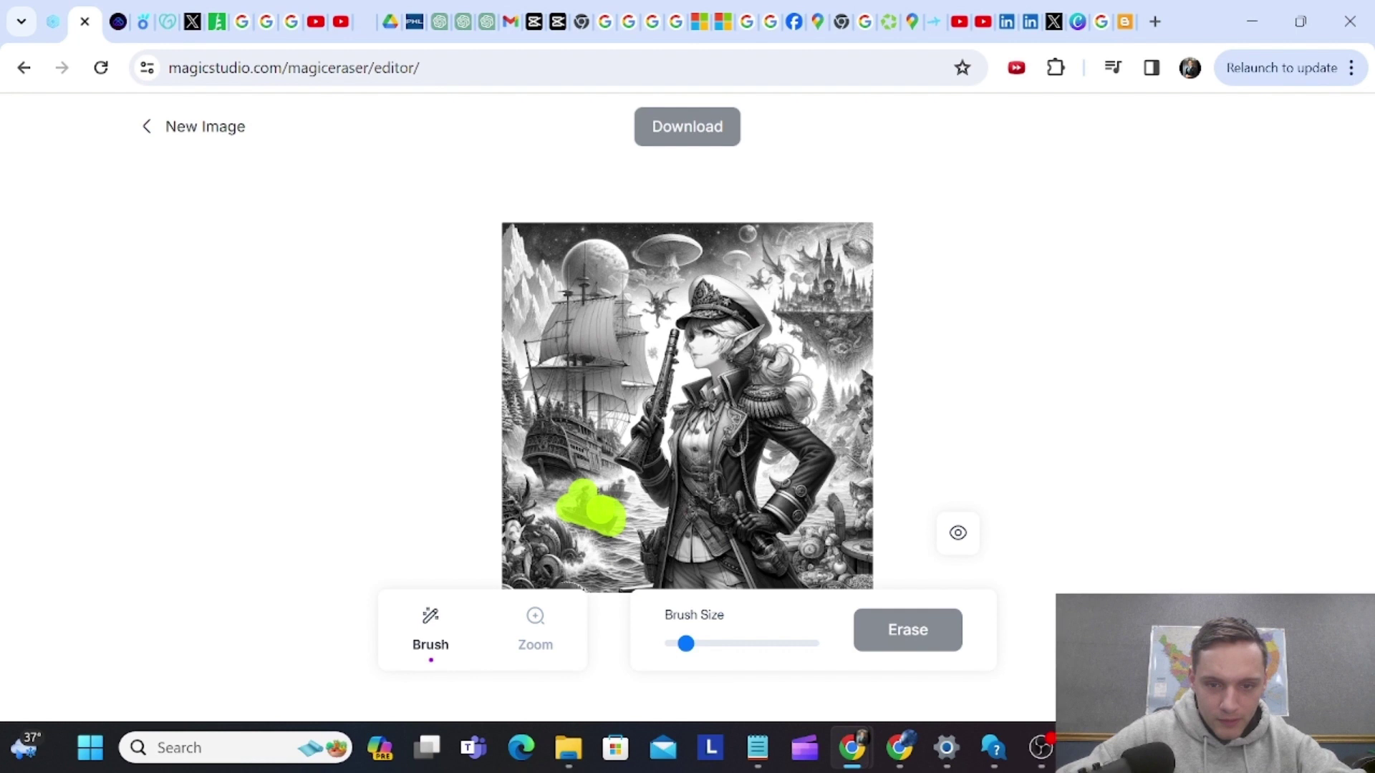
# Erase a few small painted spots from the pirate illustration.
pyautogui.moveTo(593, 511); pyautogui.dragTo(597, 513)
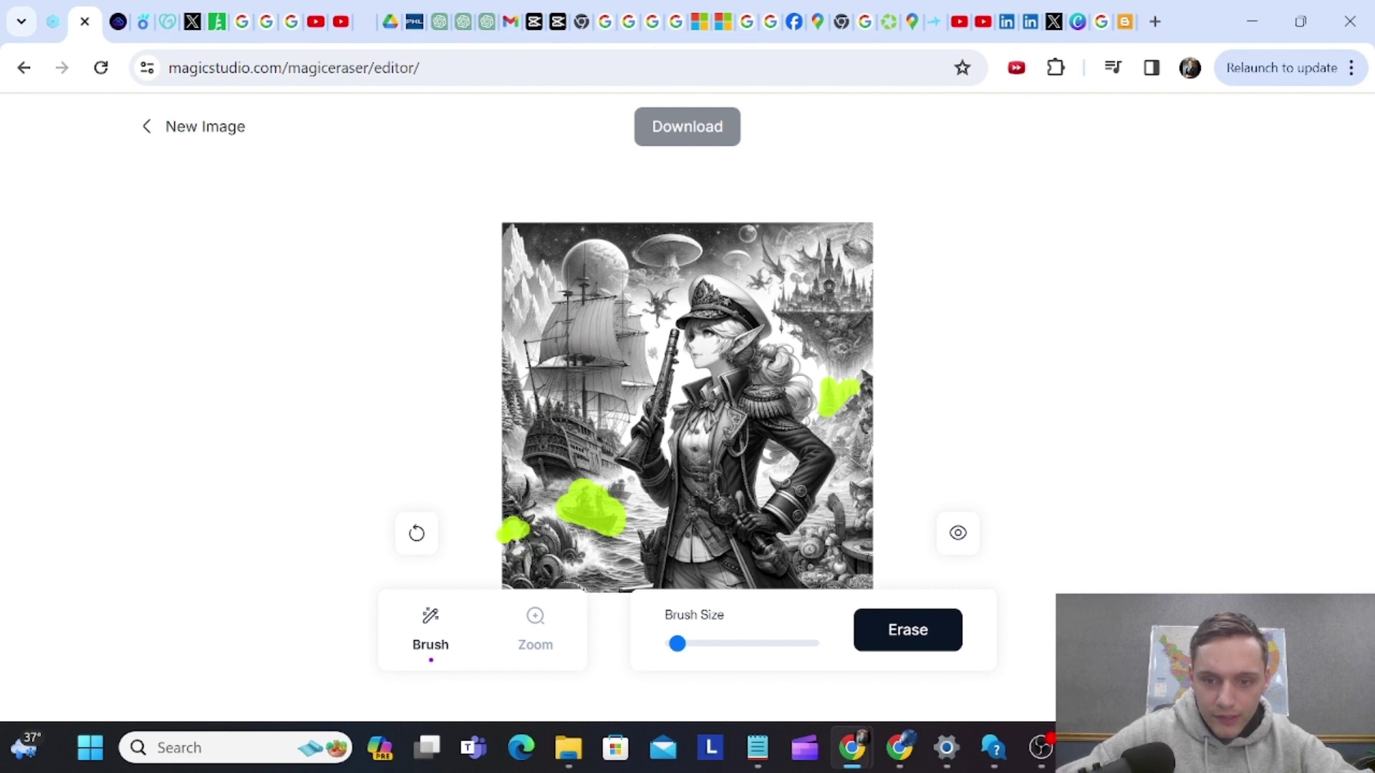
pyautogui.click(878, 642)
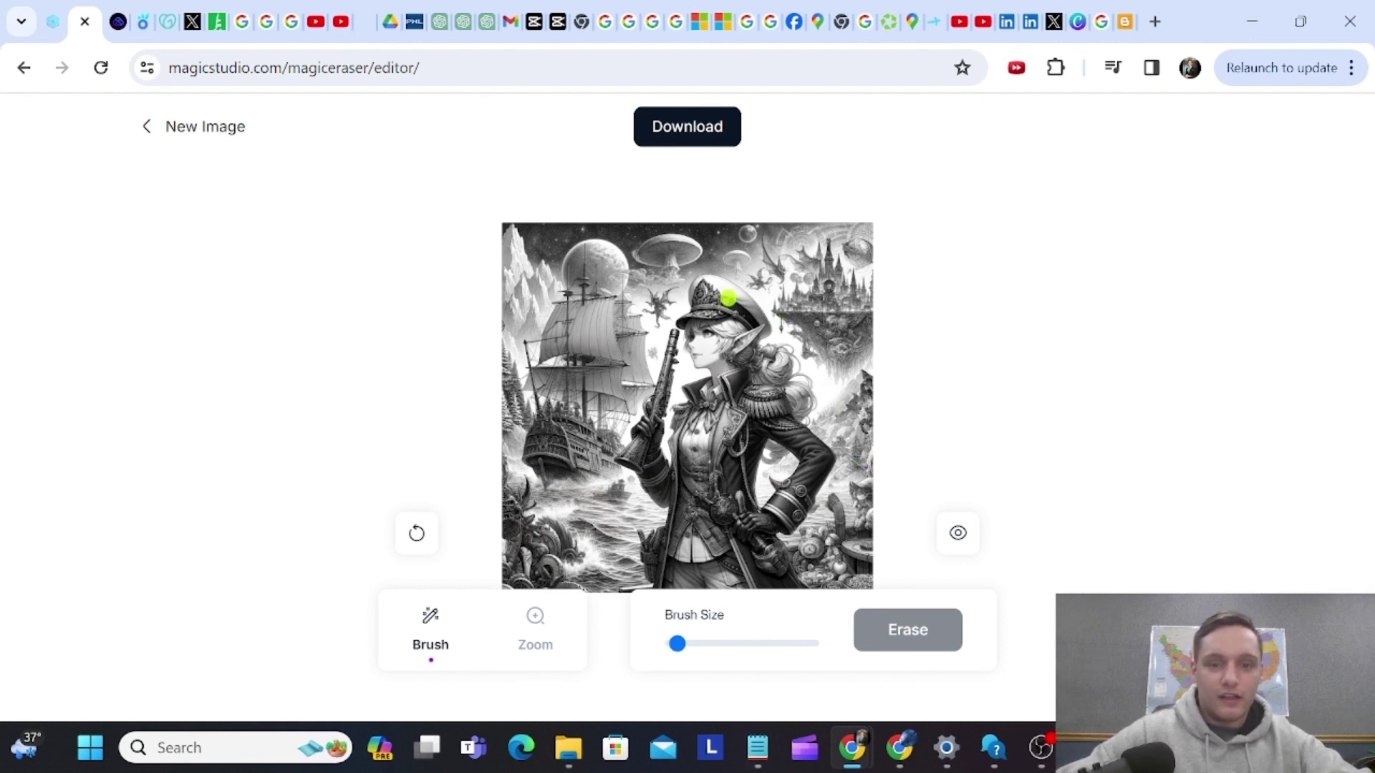
# Erase the uniformed woman with a large brush and two creatures in the water with a small one.
pyautogui.moveTo(683, 650); pyautogui.dragTo(790, 644)
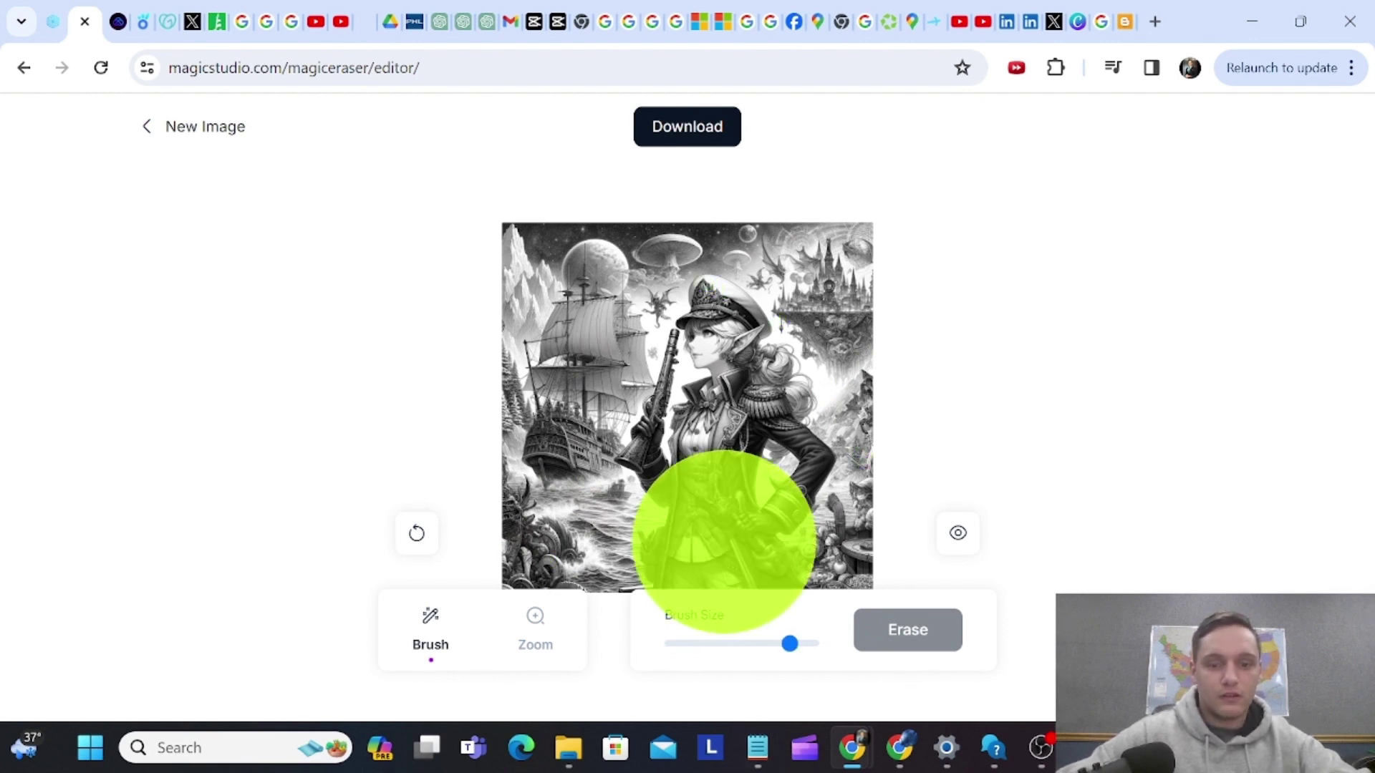
pyautogui.moveTo(722, 537); pyautogui.dragTo(714, 360)
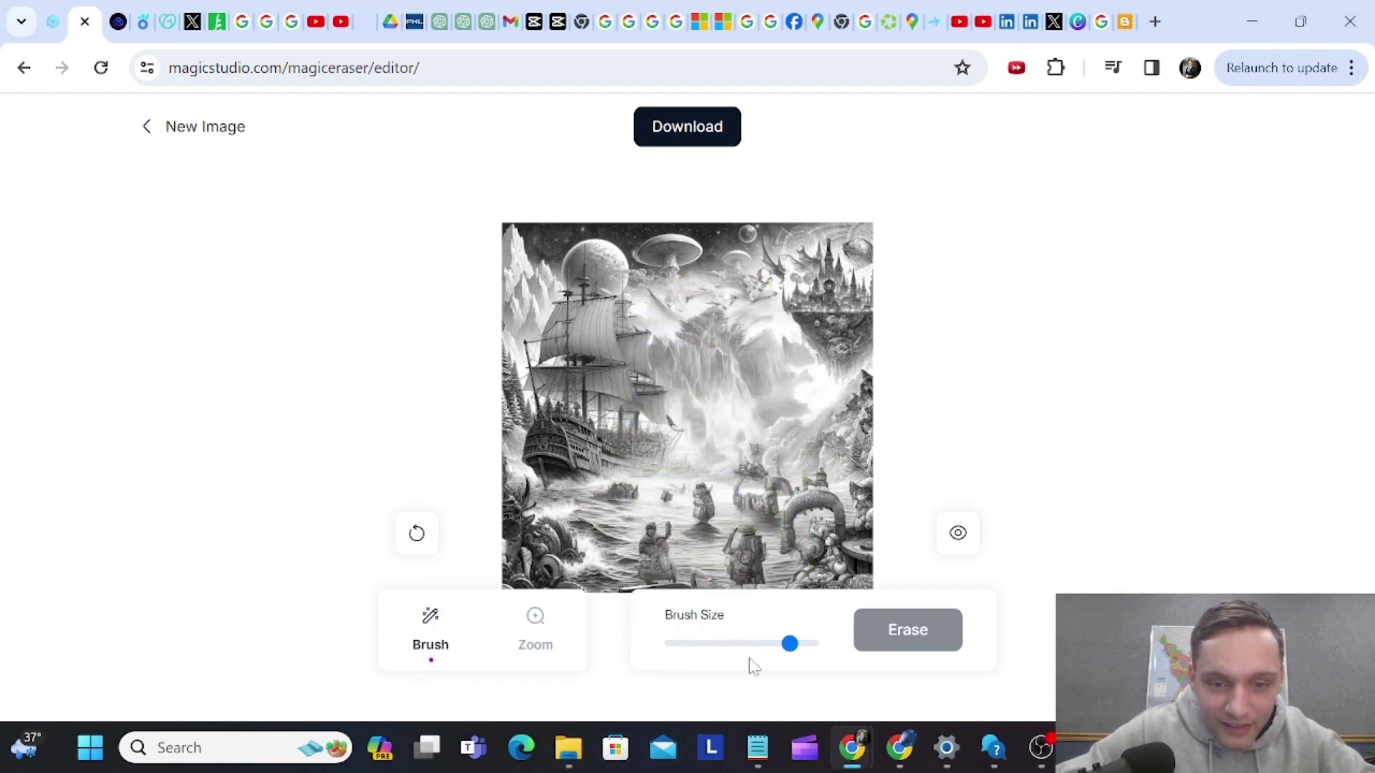
pyautogui.moveTo(753, 645); pyautogui.dragTo(680, 644)
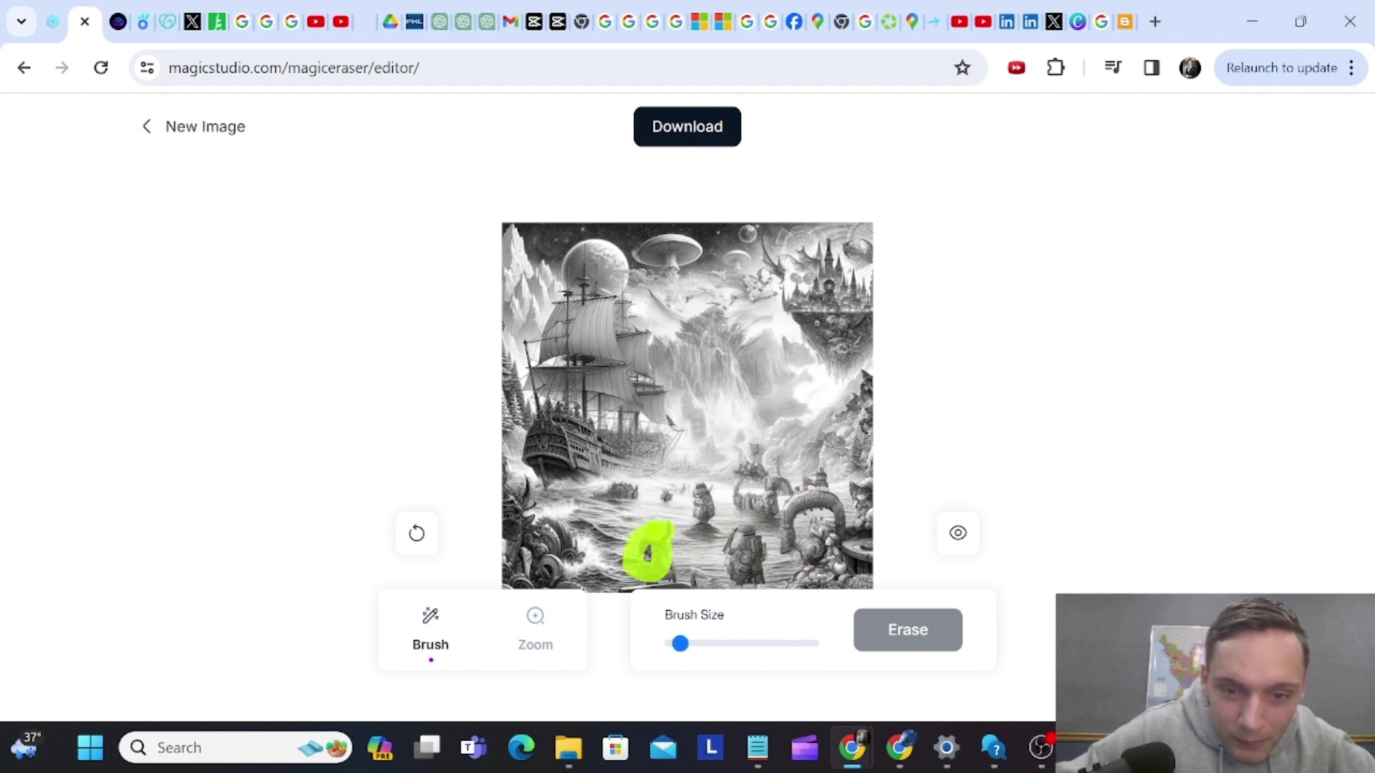
pyautogui.click(653, 550)
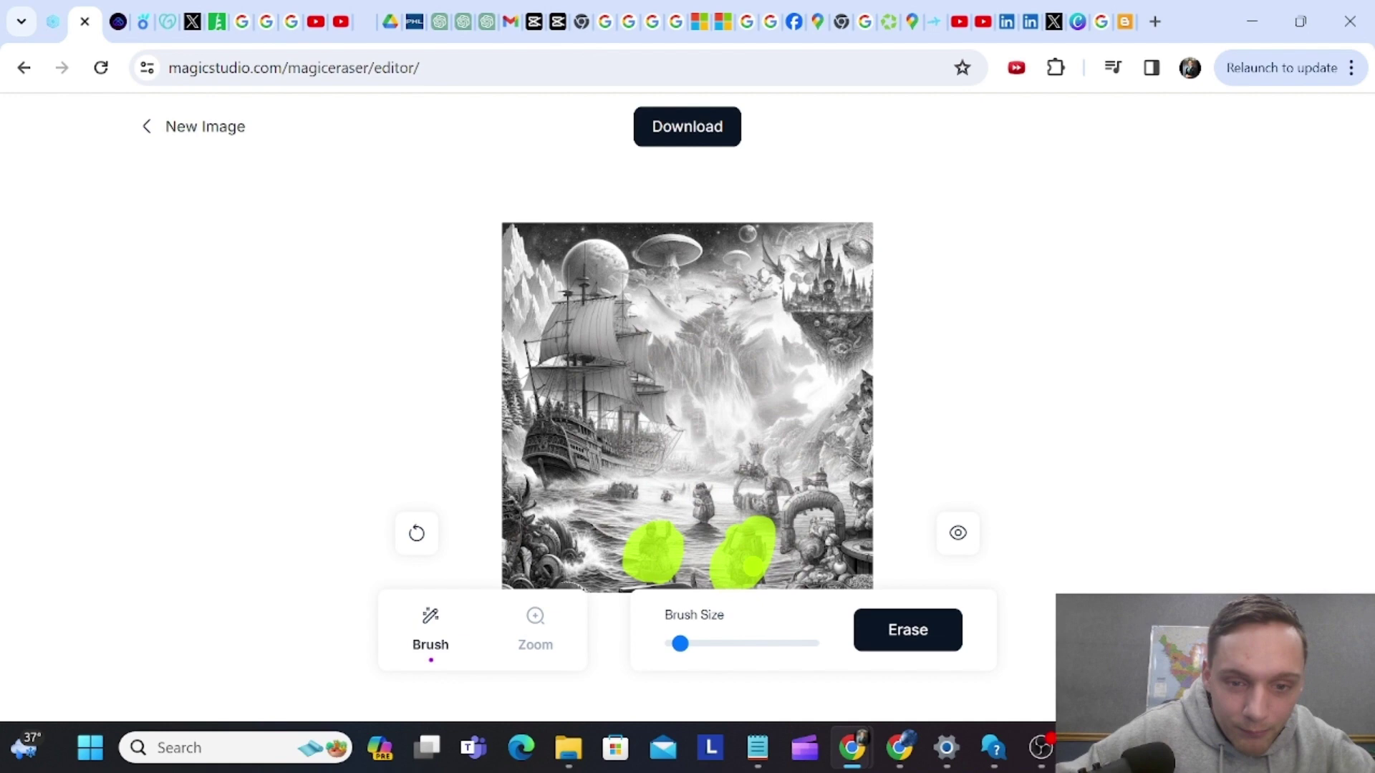
pyautogui.moveTo(752, 531); pyautogui.dragTo(764, 460)
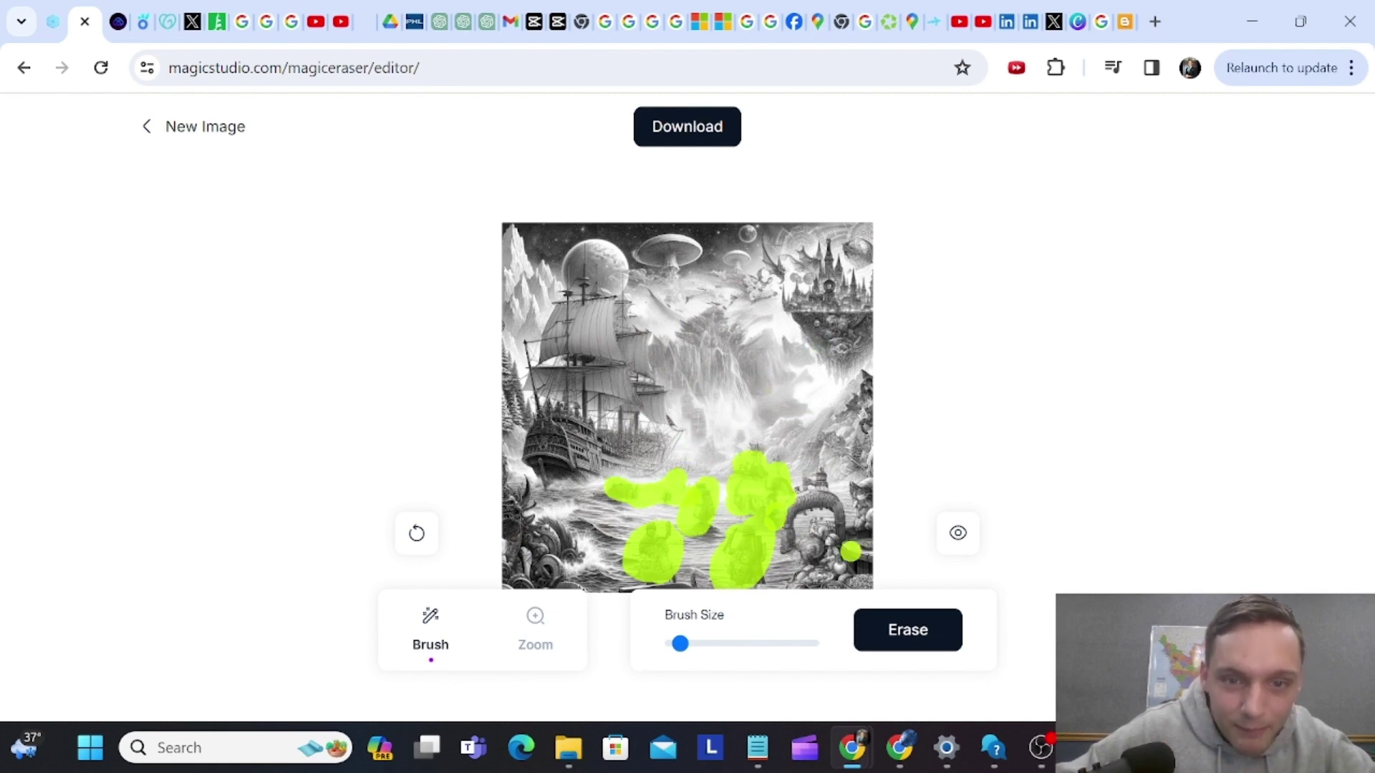
pyautogui.click(914, 626)
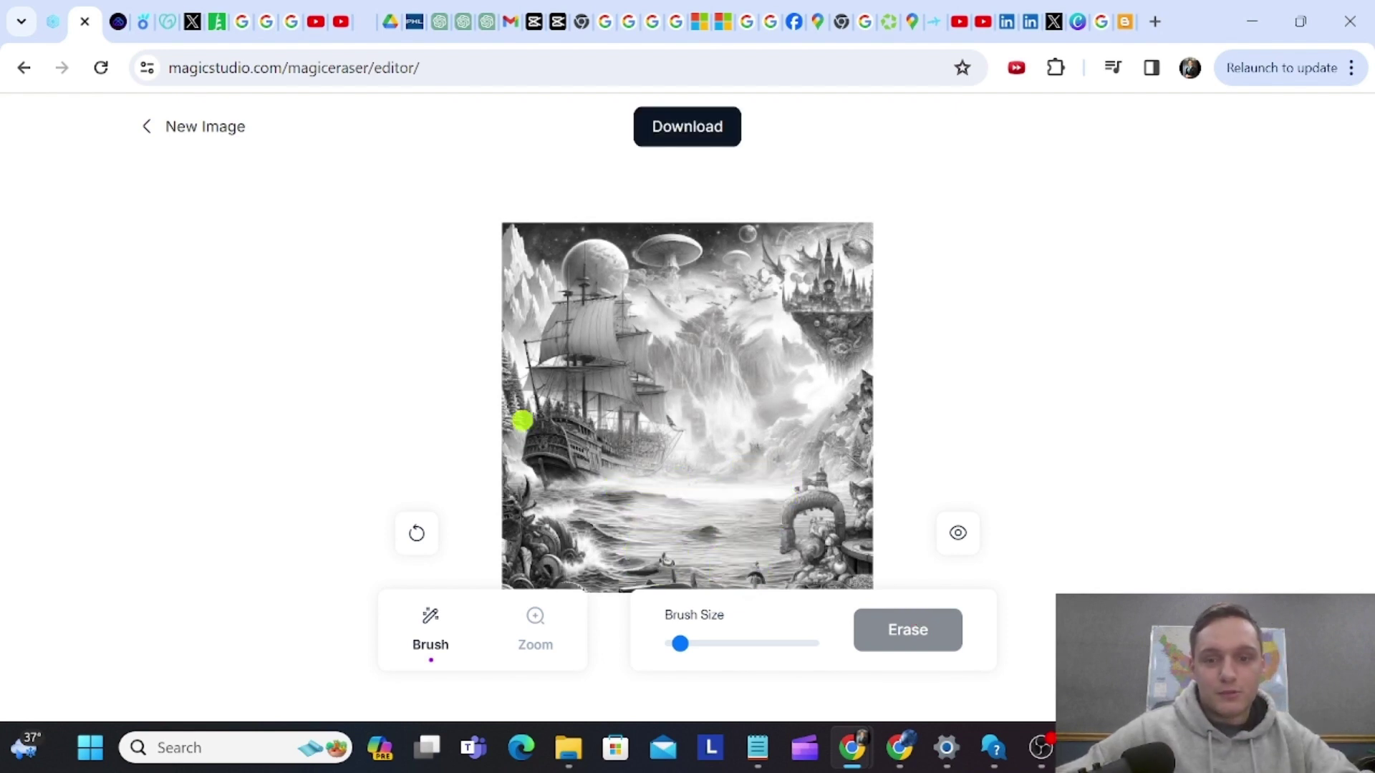
# Erase marked areas along the left edge, bottom, upper-right scenery and right edge.
pyautogui.moveTo(514, 342); pyautogui.dragTo(514, 408)
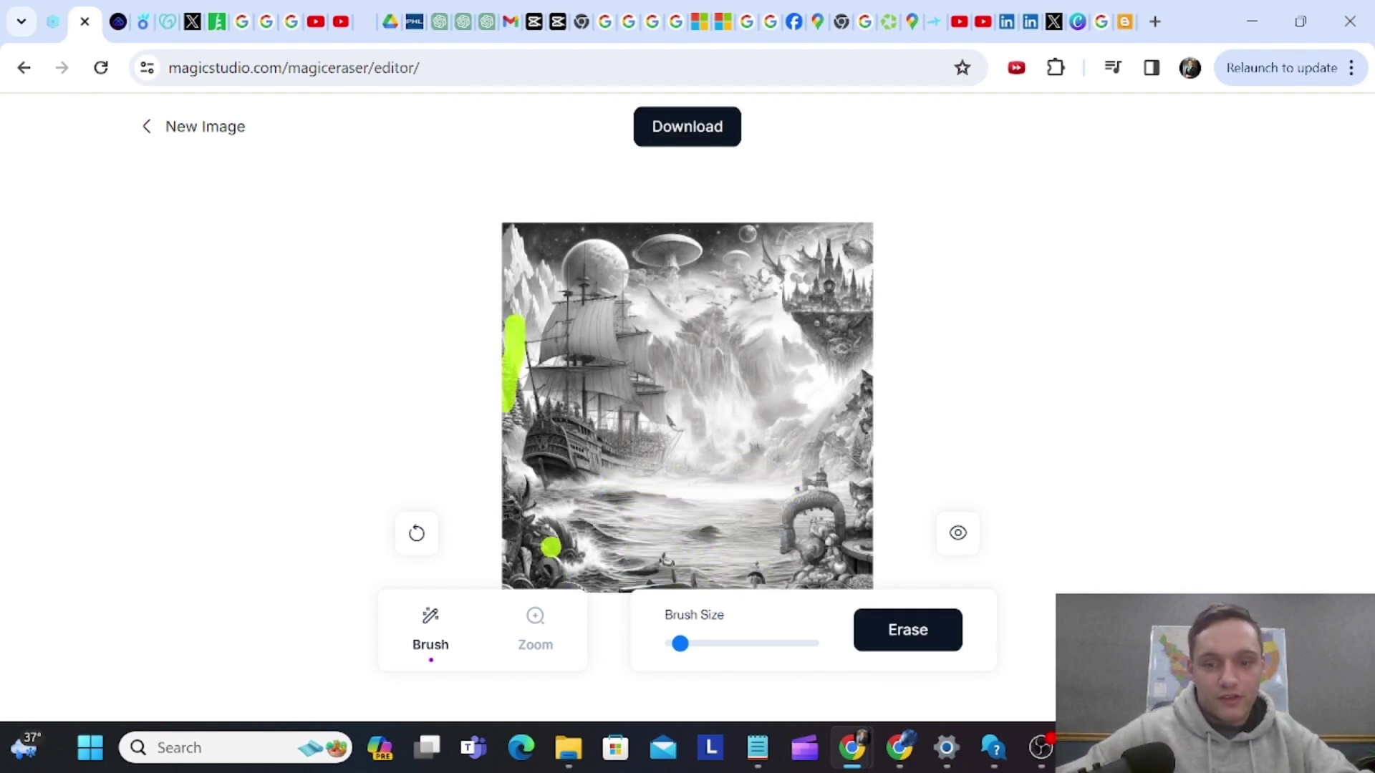
pyautogui.moveTo(678, 560); pyautogui.dragTo(805, 584)
pyautogui.moveTo(824, 272); pyautogui.dragTo(832, 282)
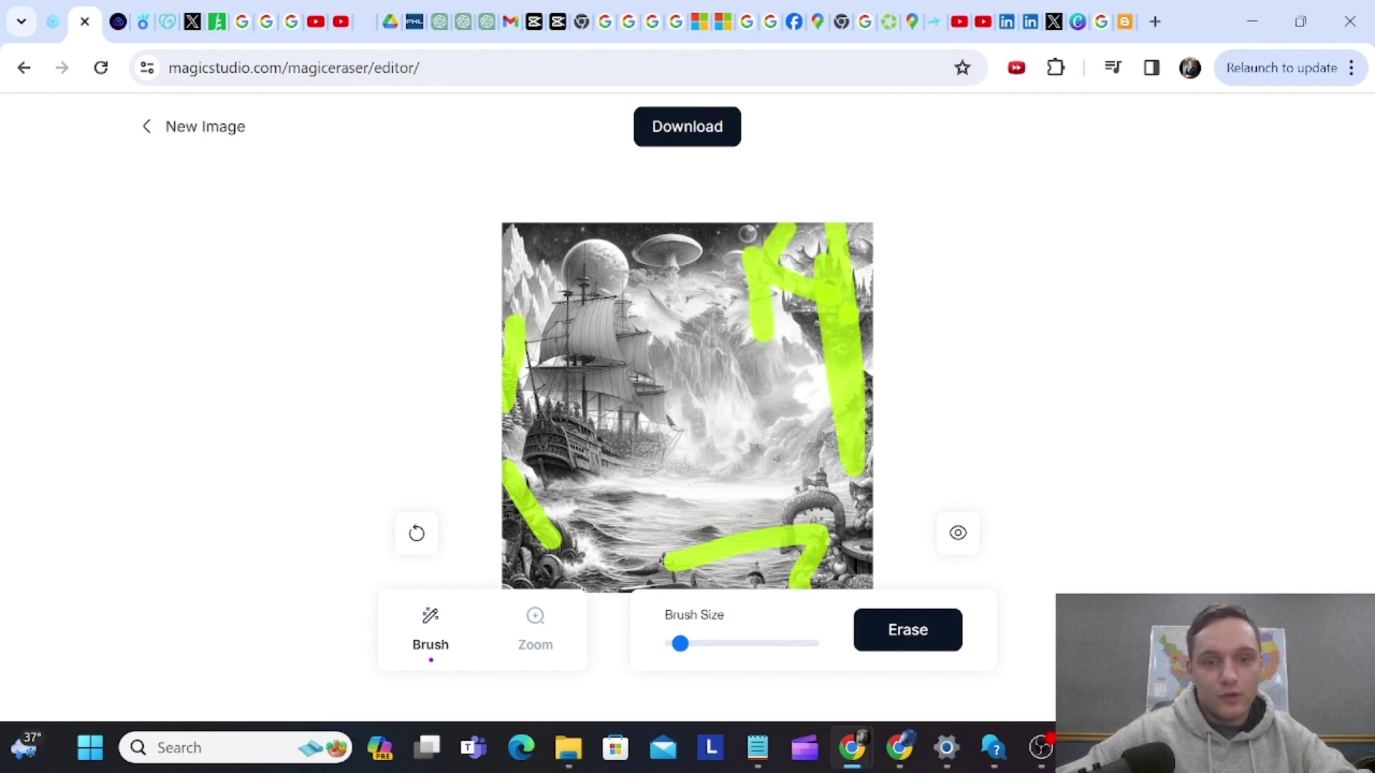
pyautogui.moveTo(845, 469); pyautogui.dragTo(844, 585)
pyautogui.moveTo(510, 462); pyautogui.dragTo(621, 561)
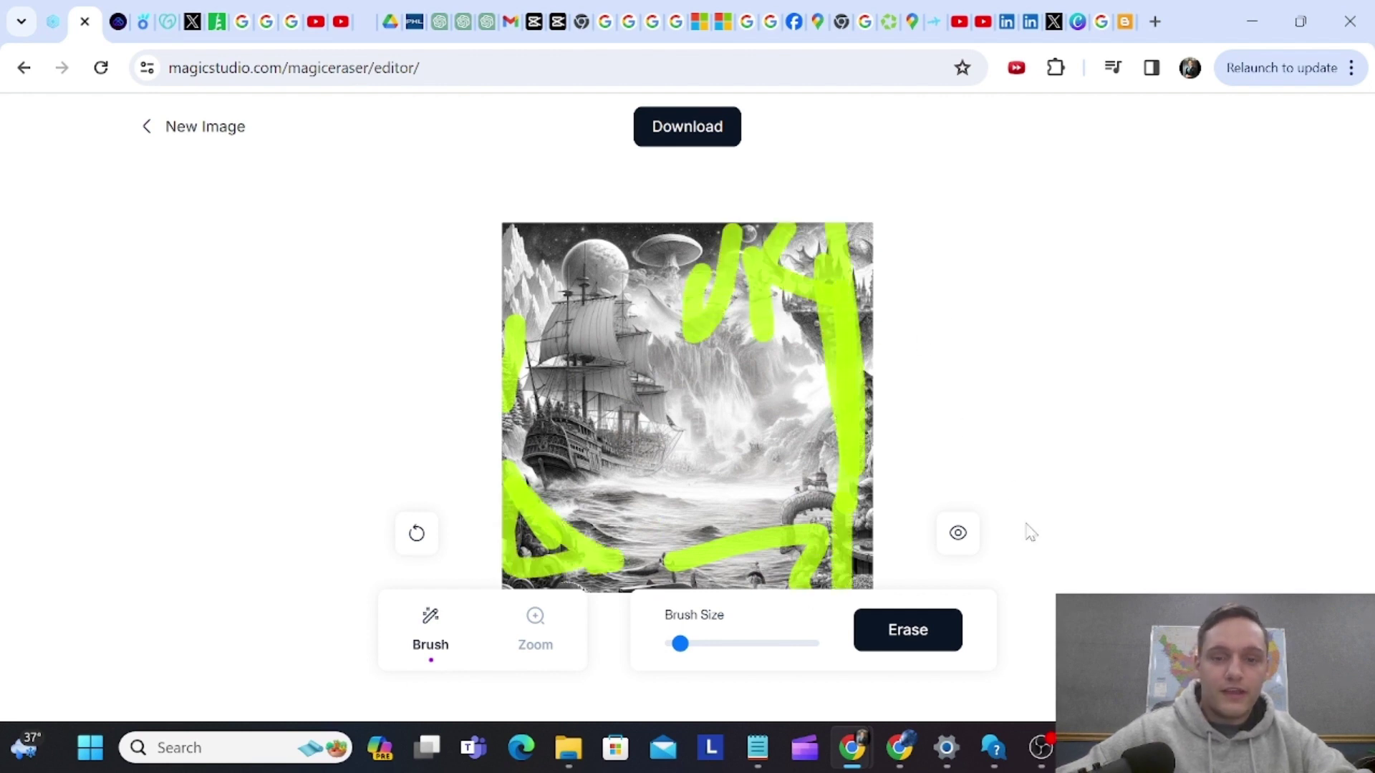
pyautogui.click(932, 623)
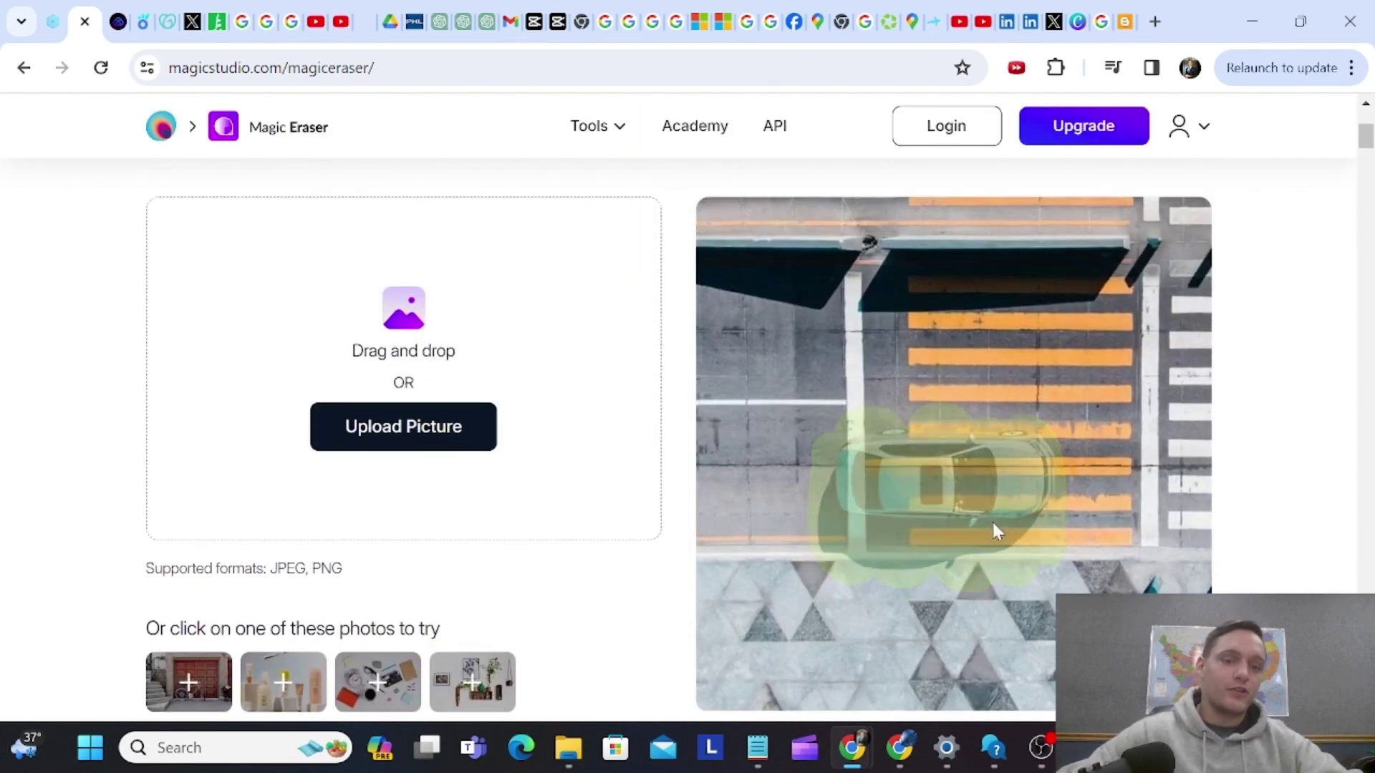
pyautogui.scroll(-5, 991, 518)
pyautogui.moveTo(205, 313); pyautogui.dragTo(481, 320)
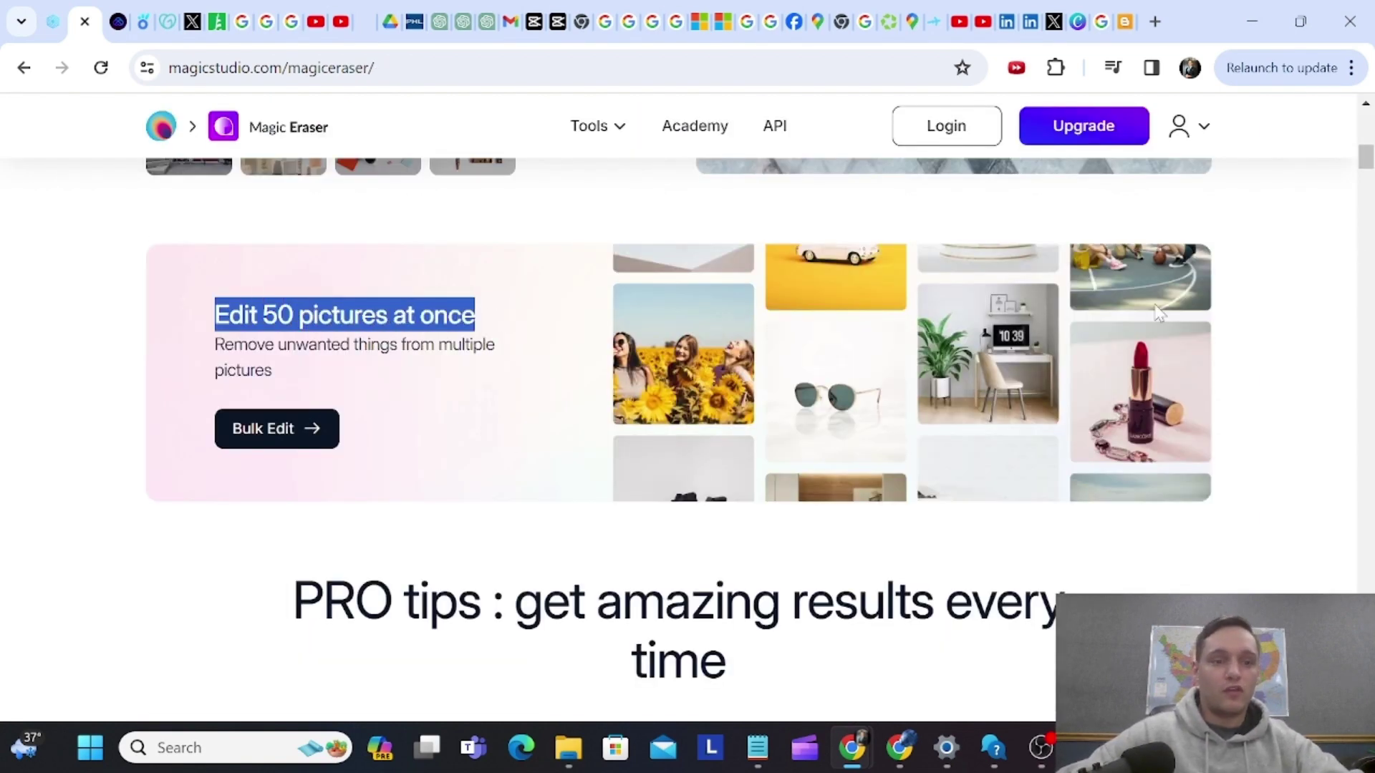
pyautogui.scroll(-5, 1211, 218)
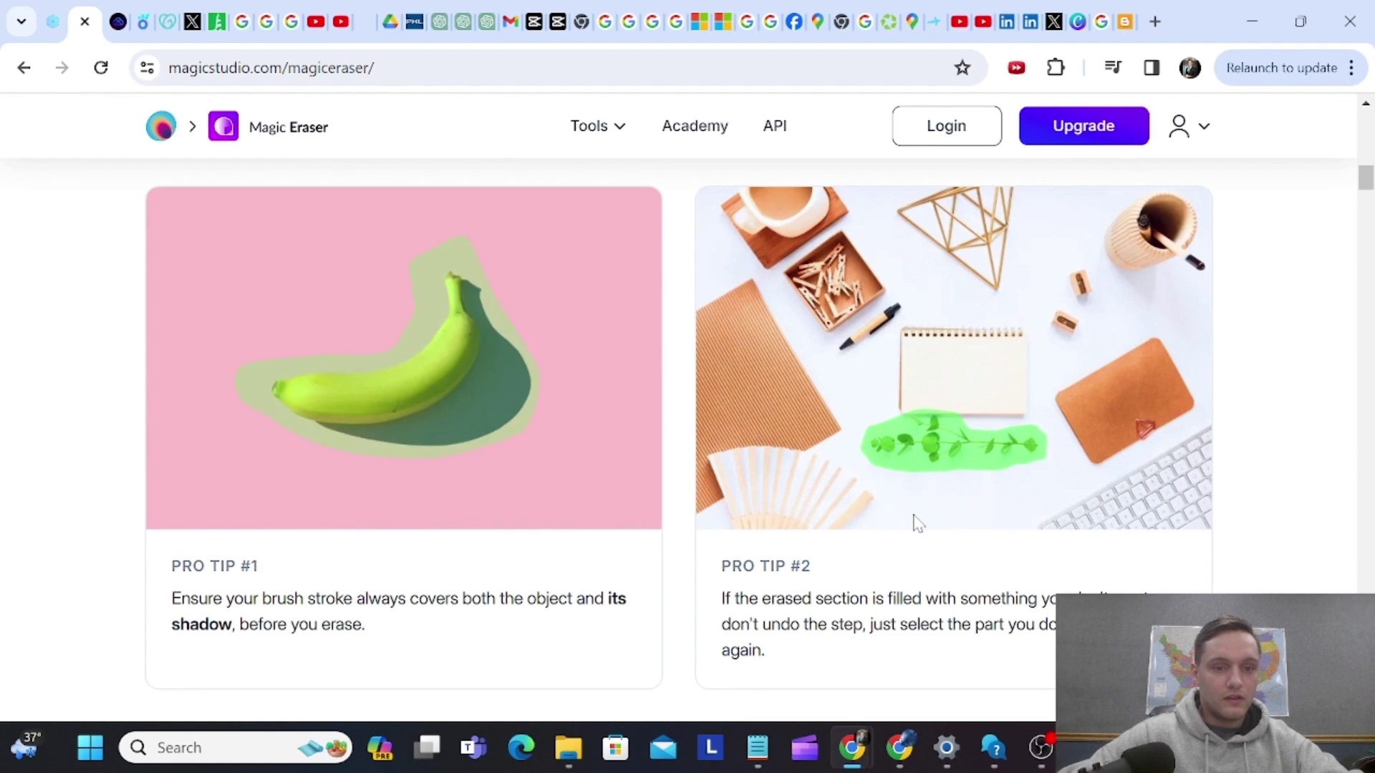
pyautogui.scroll(-5, 907, 519)
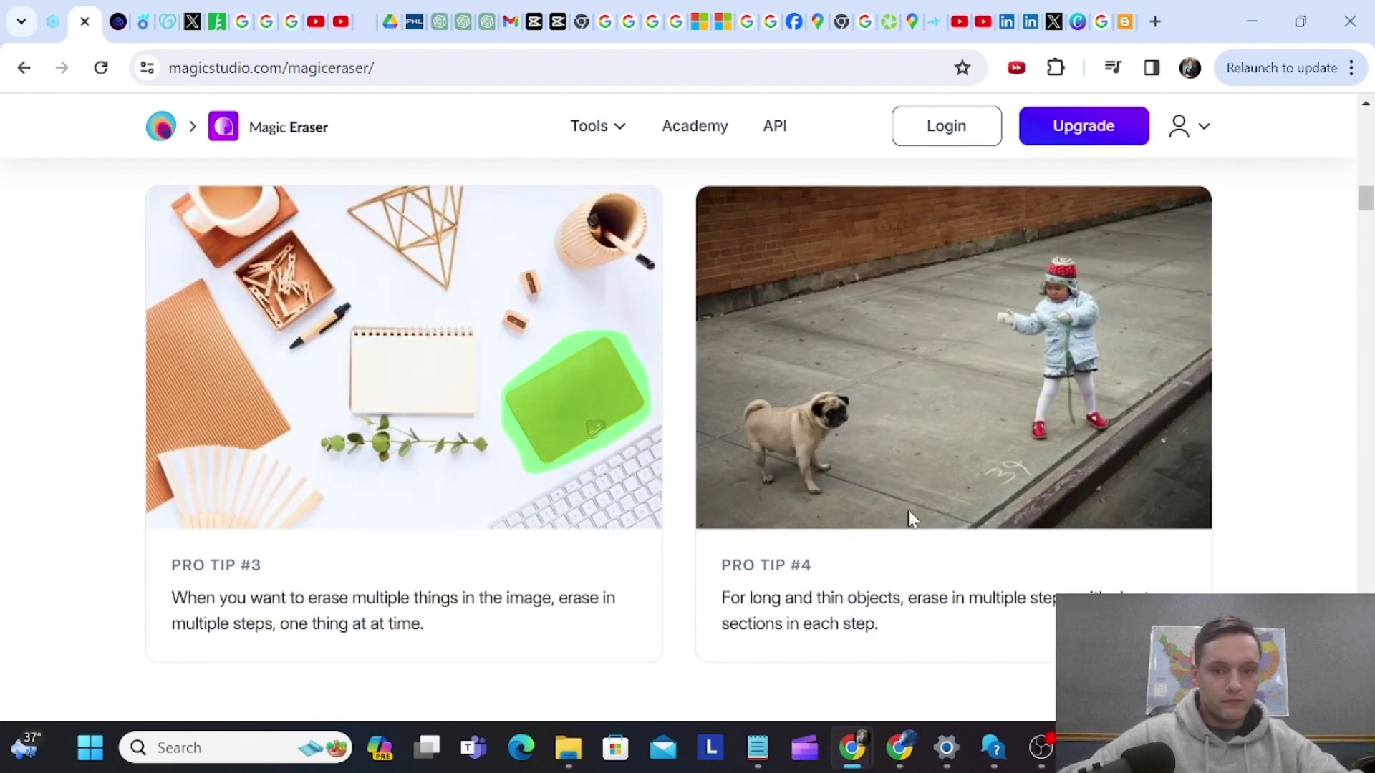
pyautogui.scroll(1, 1006, 494)
pyautogui.scroll(-5, 856, 516)
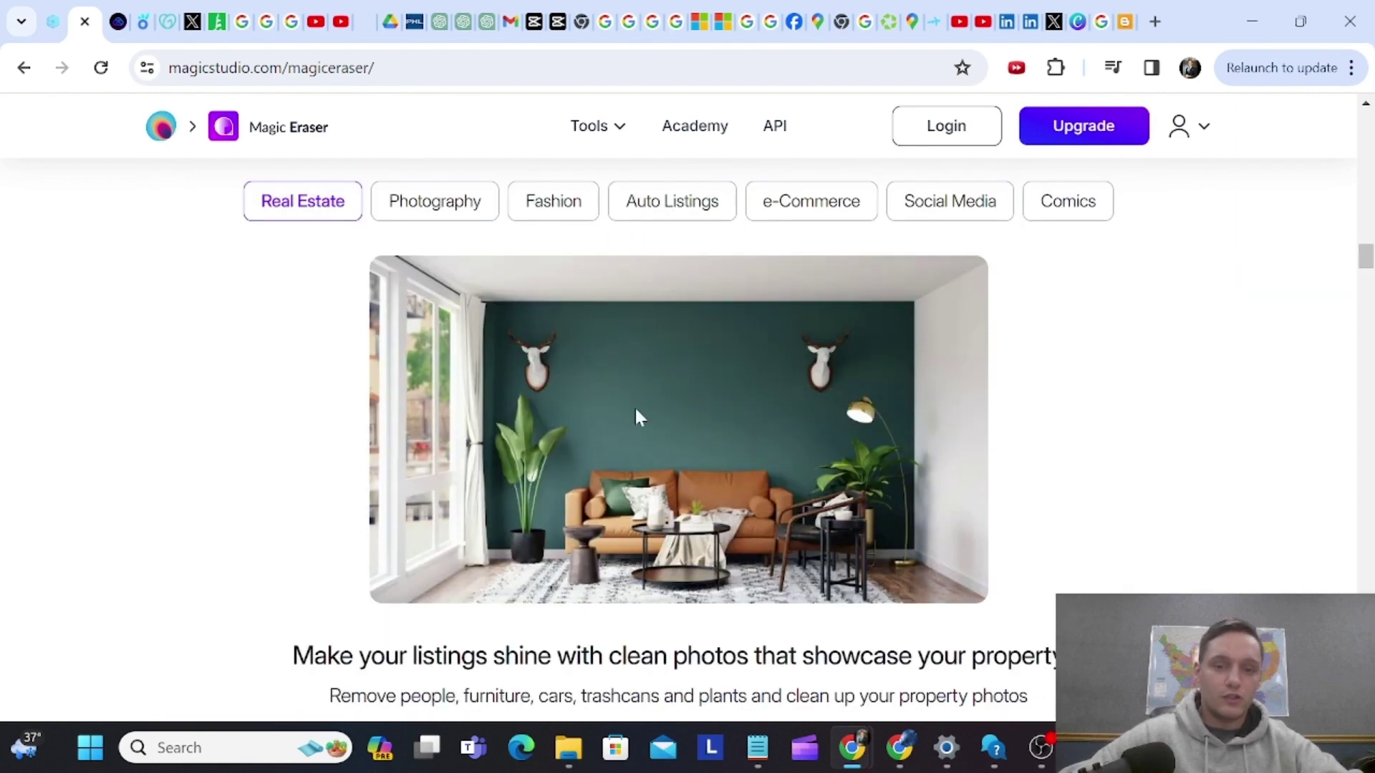
pyautogui.scroll(-3, 645, 416)
pyautogui.scroll(-5, 691, 408)
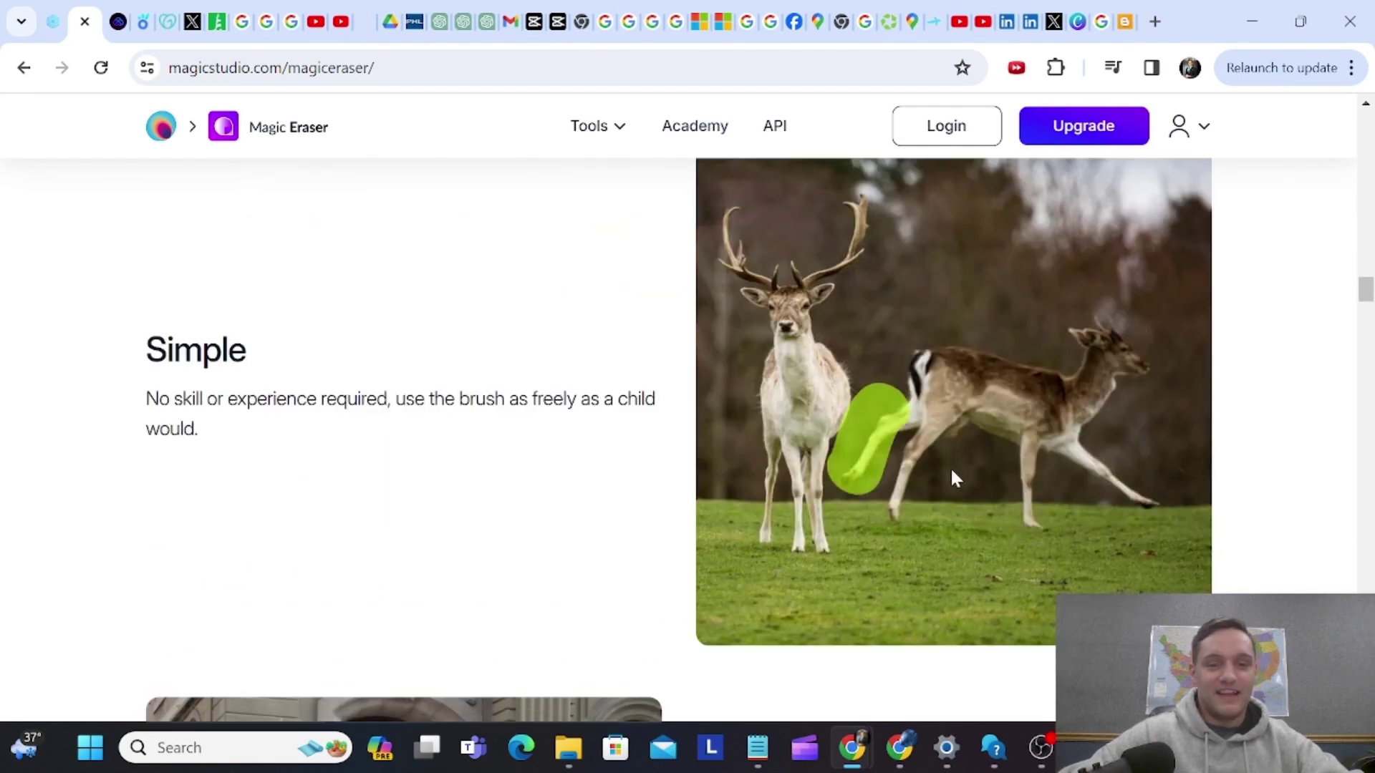
pyautogui.scroll(-4, 261, 354)
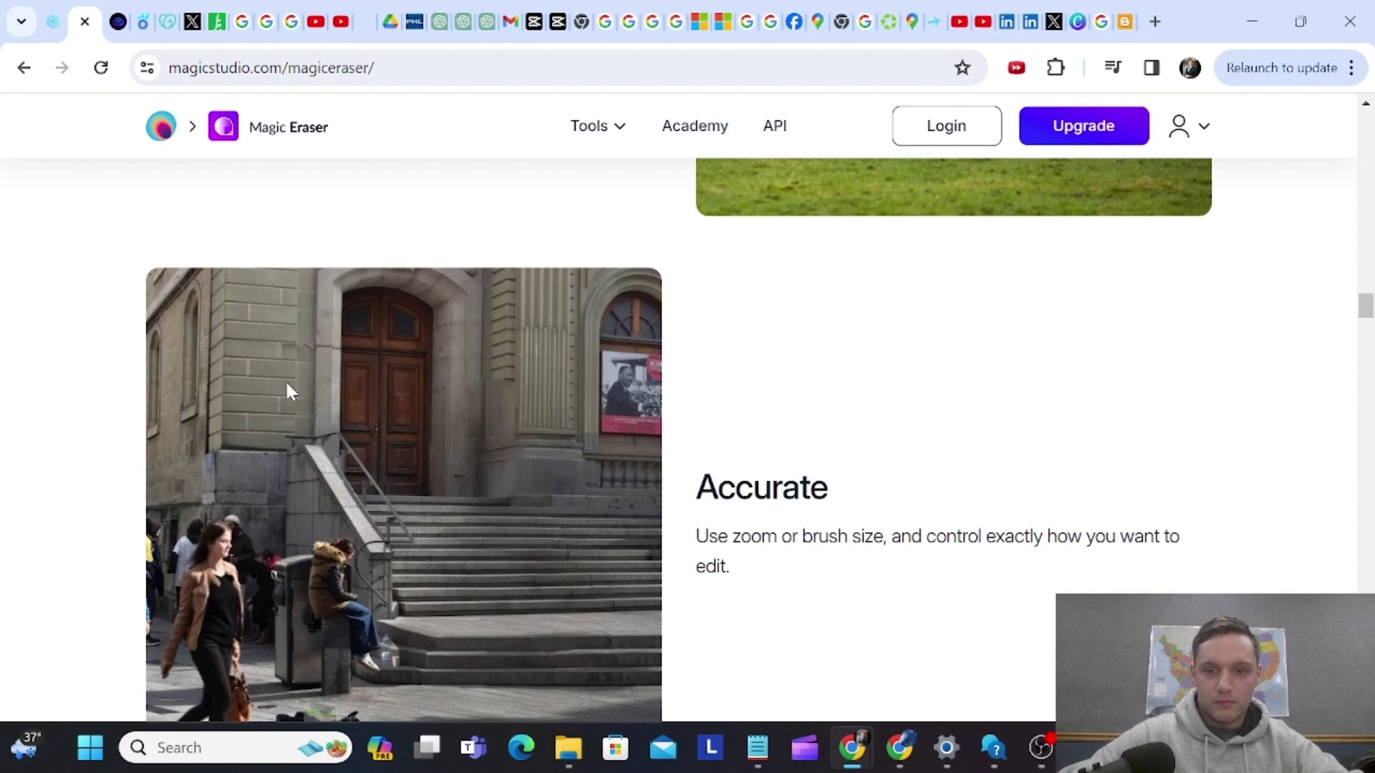
pyautogui.scroll(-1, 384, 443)
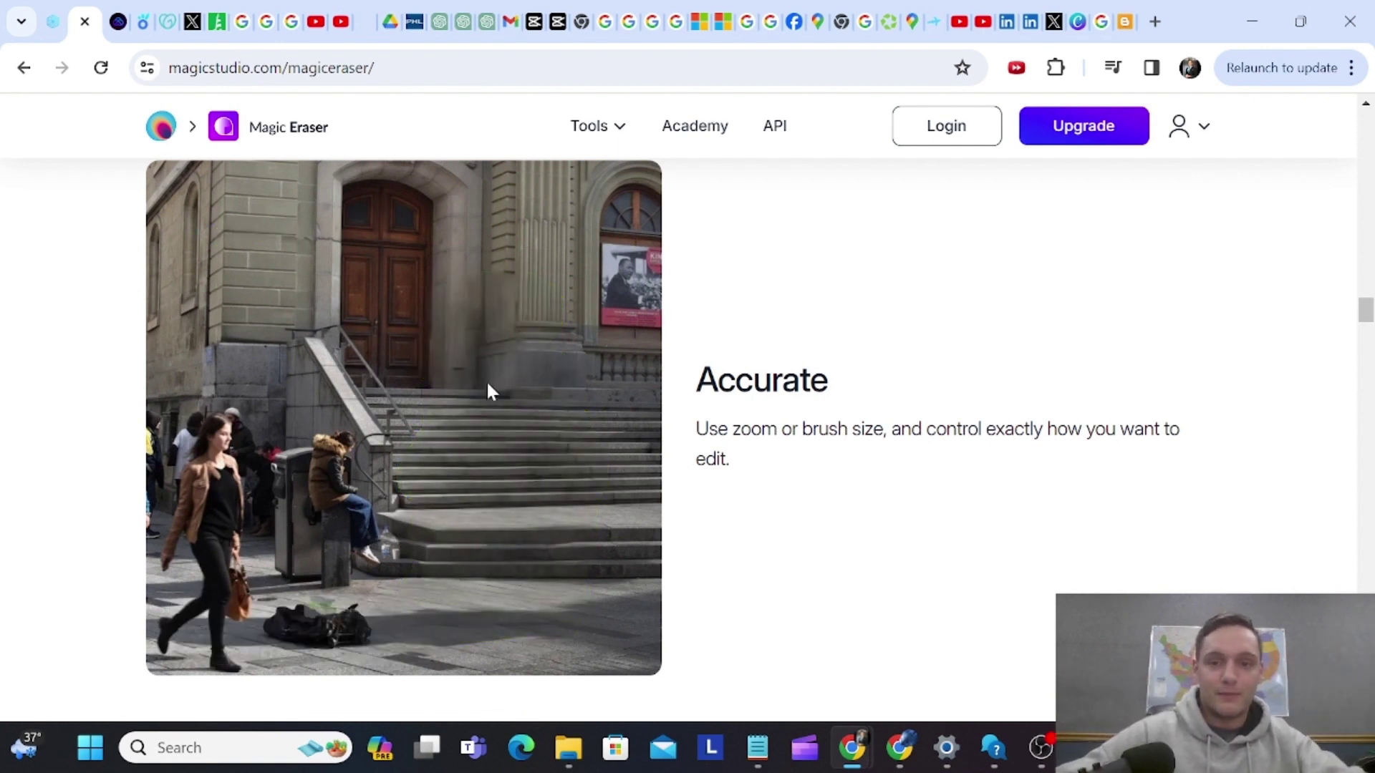
pyautogui.scroll(-5, 483, 378)
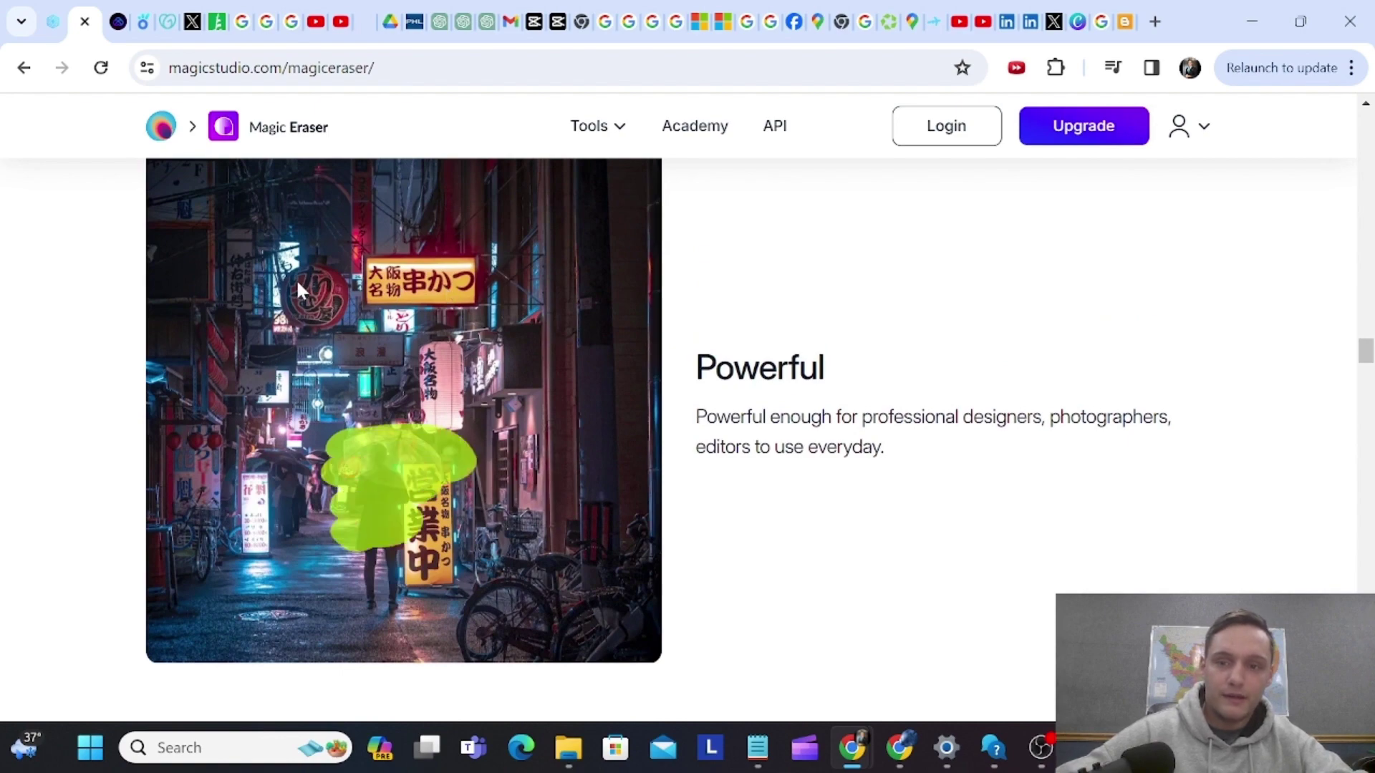
pyautogui.scroll(-5, 390, 405)
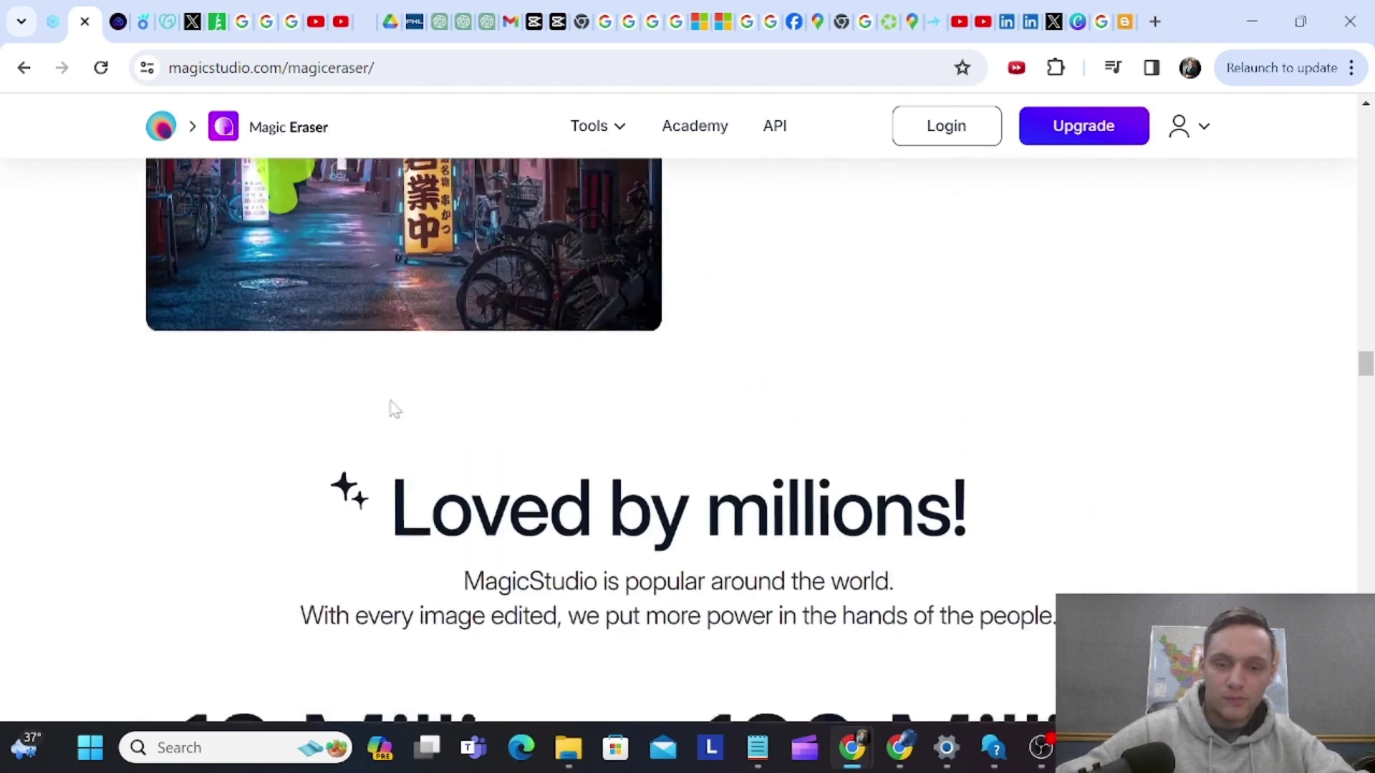
pyautogui.scroll(-3, 390, 405)
# Highlight the user count, the Pro monthly price, and the logo-free, high-resolution and Priority Support perks.
pyautogui.moveTo(215, 441); pyautogui.dragTo(1182, 461)
pyautogui.scroll(-3, 979, 491)
pyautogui.scroll(-4, 384, 300)
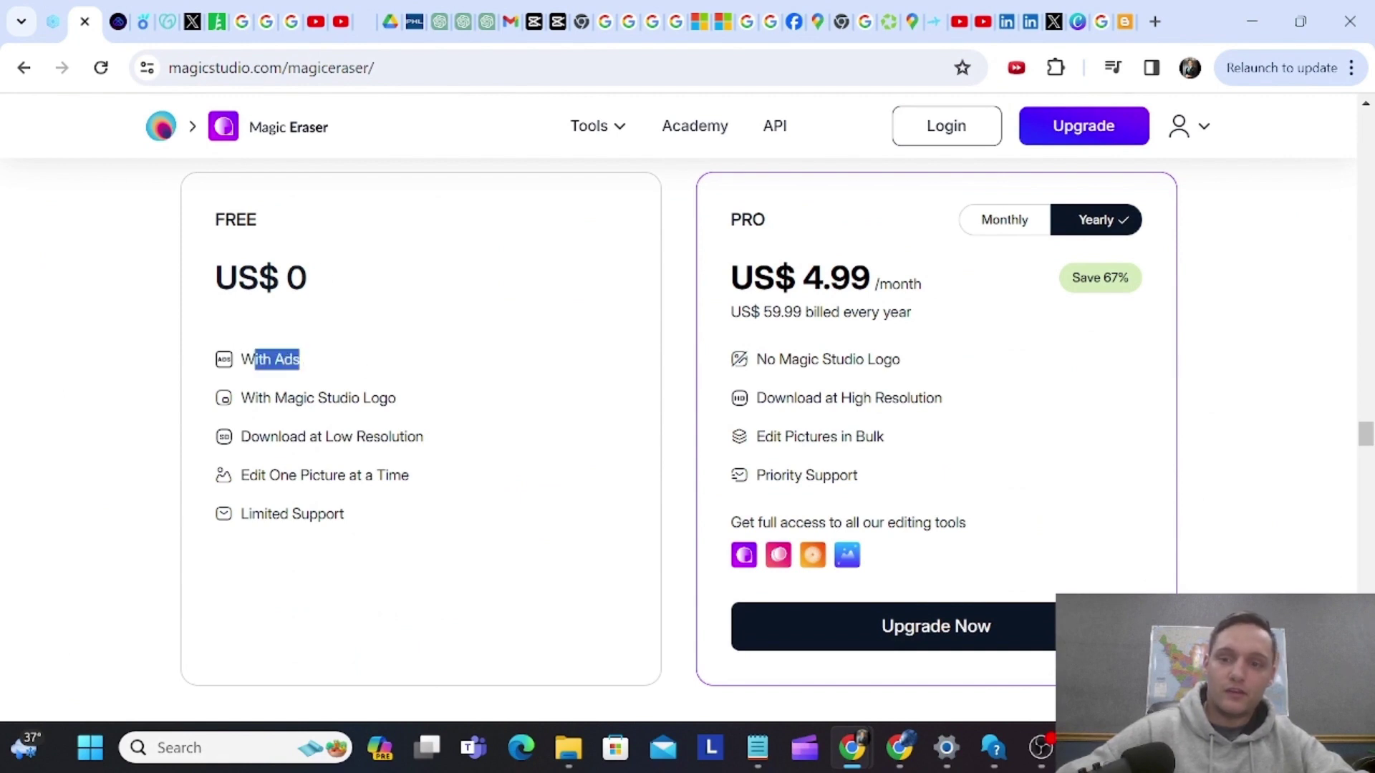
pyautogui.moveTo(823, 278); pyautogui.dragTo(871, 277)
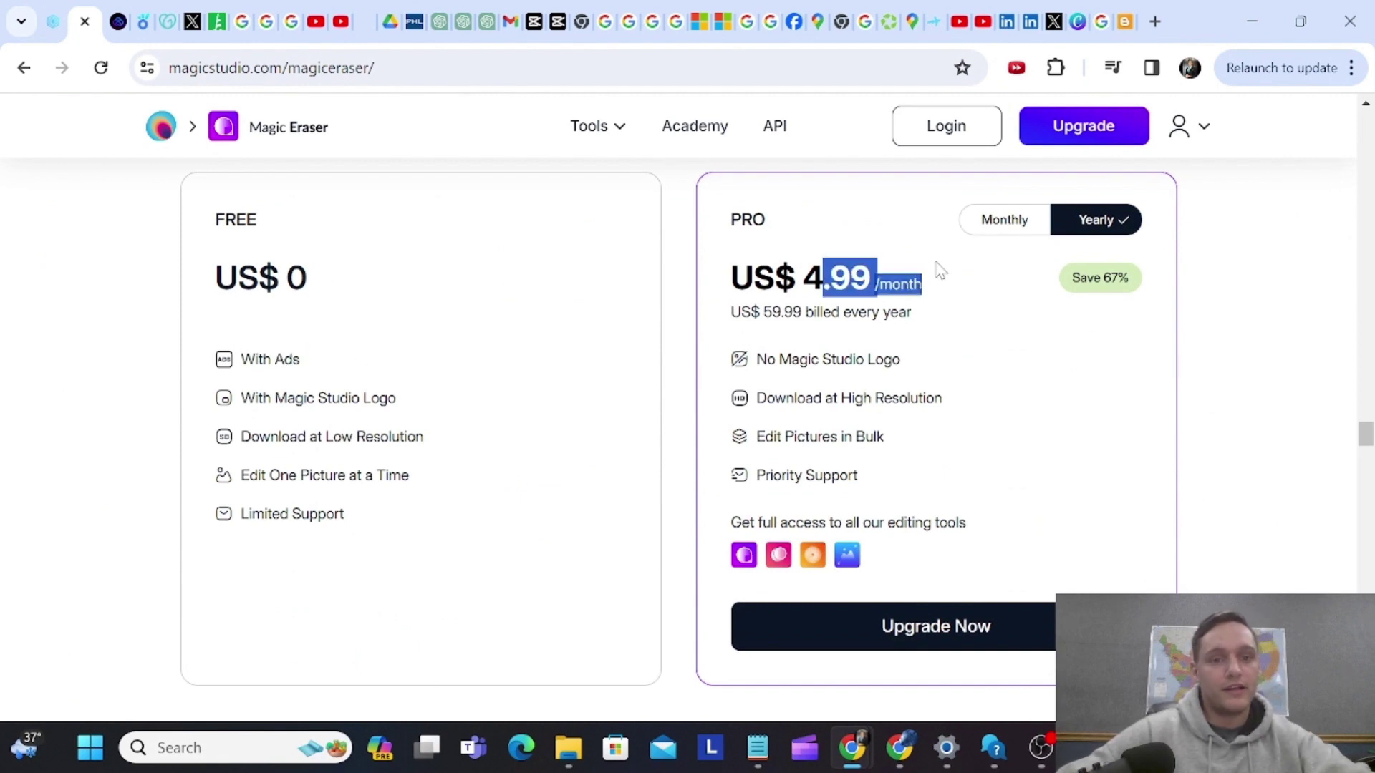
pyautogui.moveTo(808, 359); pyautogui.dragTo(951, 395)
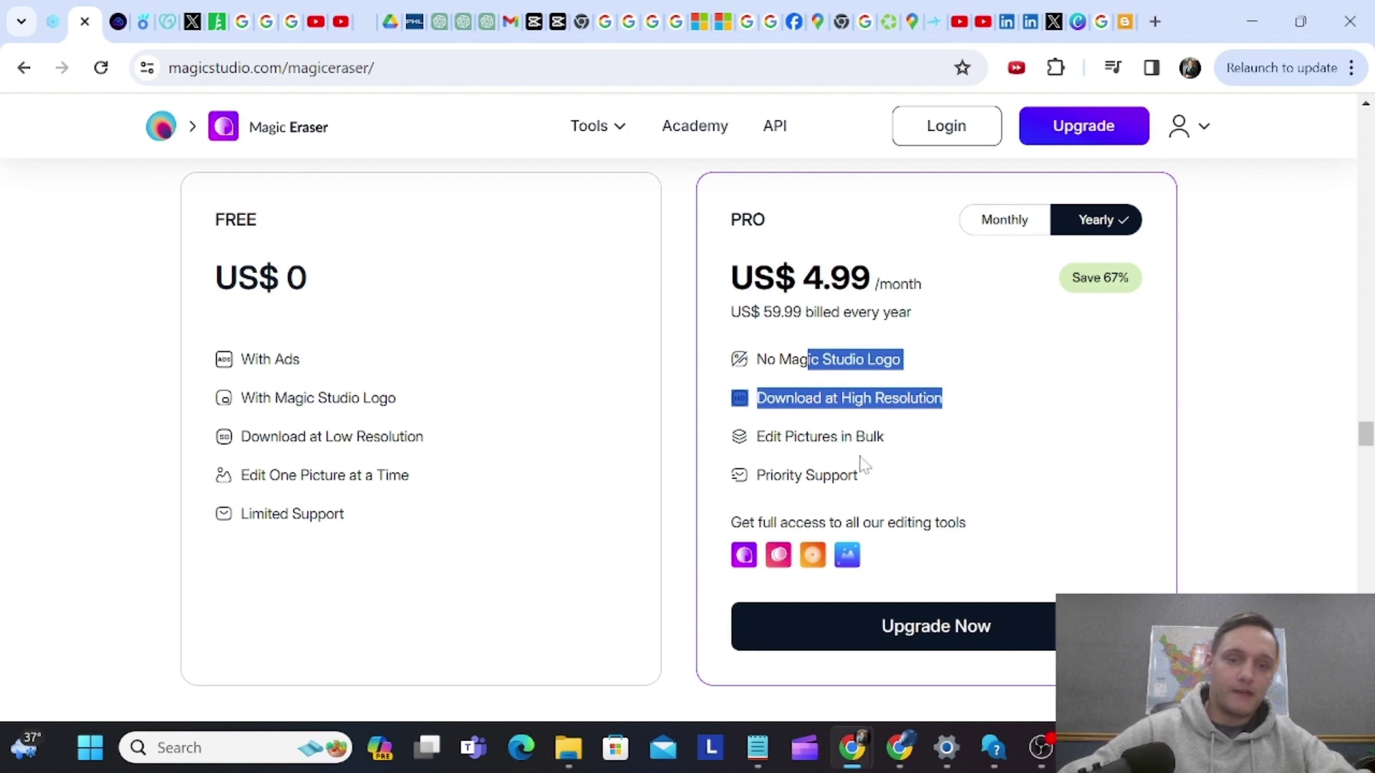
pyautogui.moveTo(809, 437); pyautogui.dragTo(822, 437)
pyautogui.scroll(-5, 731, 515)
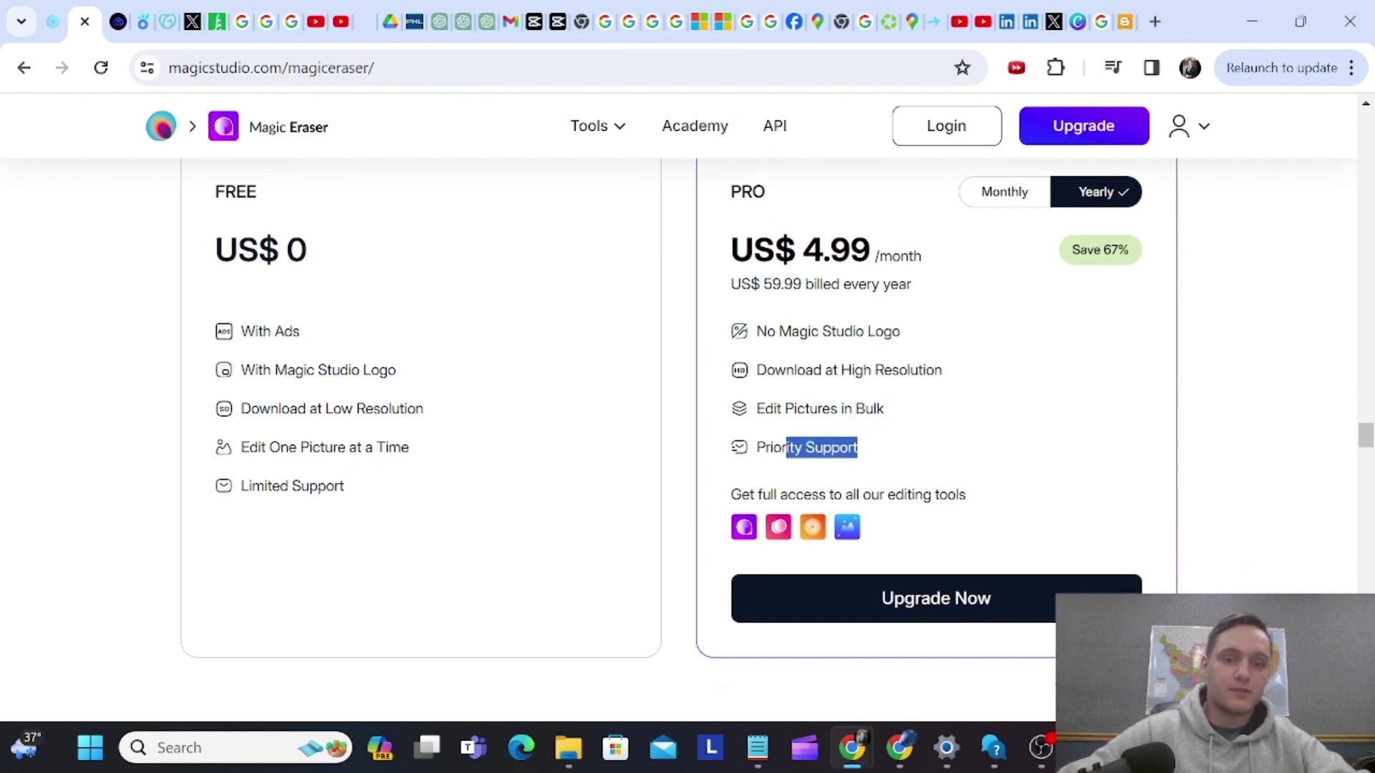
# Switch back to the FutureTools Magic Eraser listing tab.
pyautogui.hotkey('ctrl', 'shift', 'Tab')
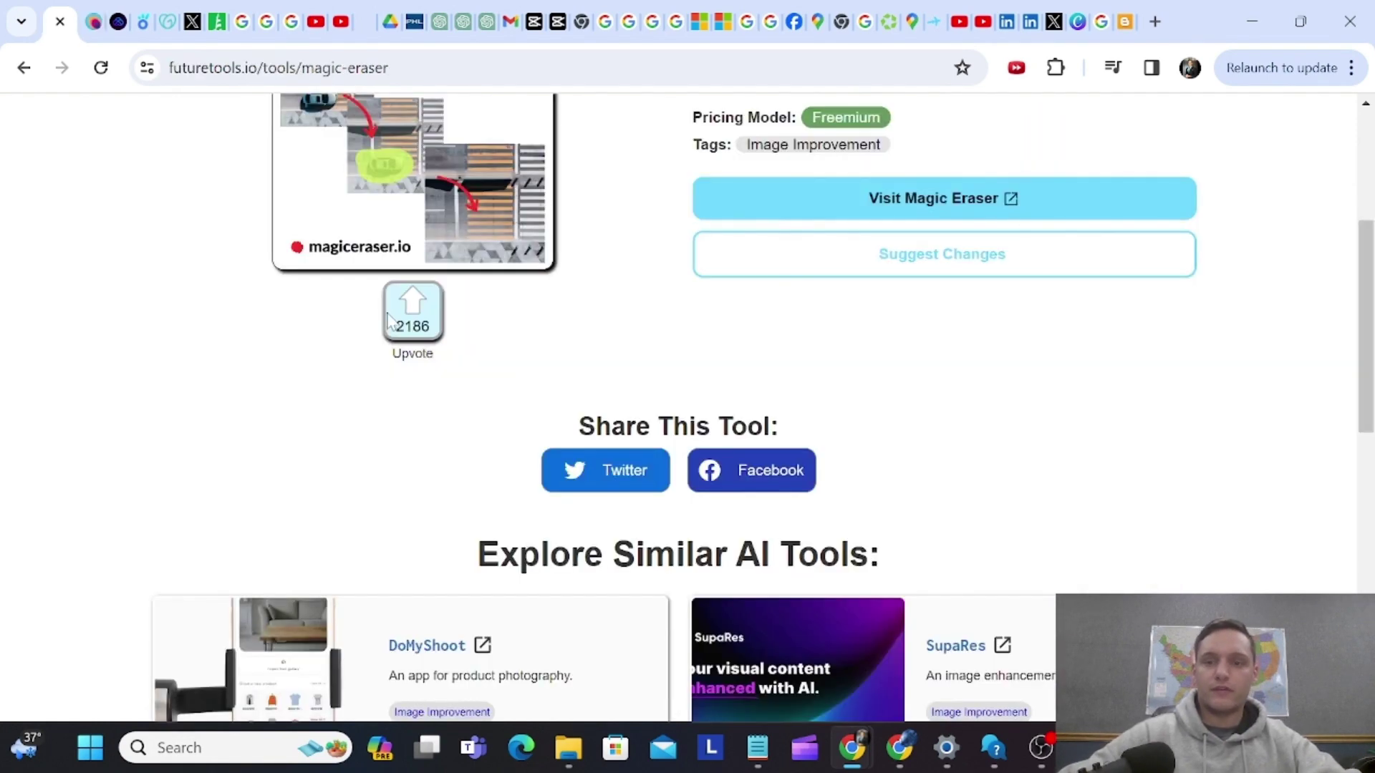